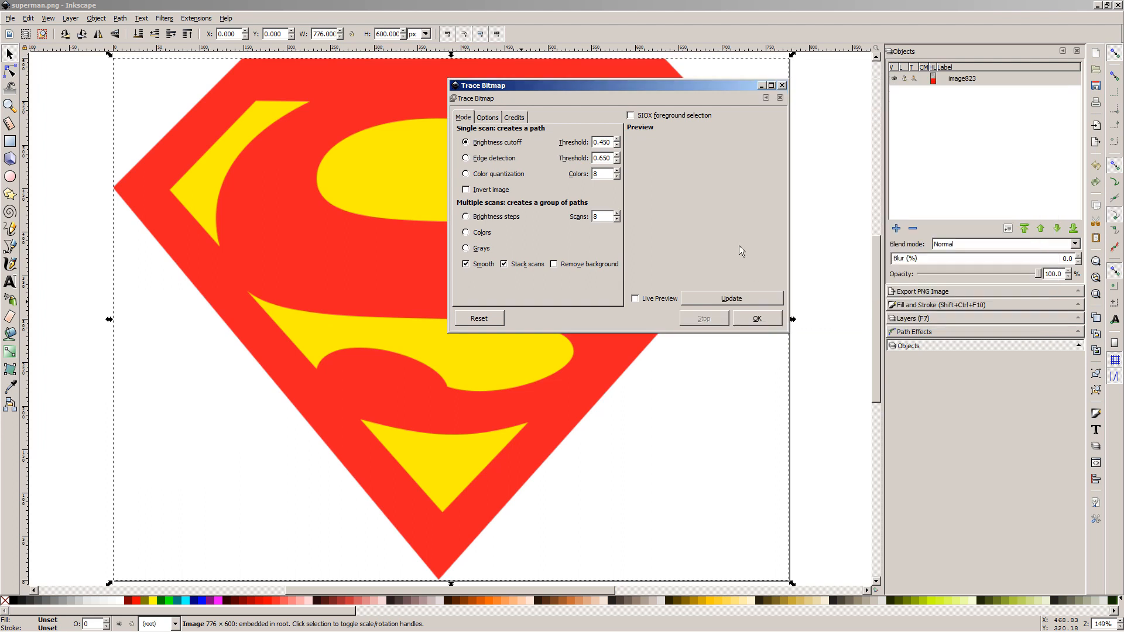
Step: Trace the Superman logo bitmap into a single-scan path using brightness cutoff at threshold 0.450, with live preview enabled
left_click(636, 299)
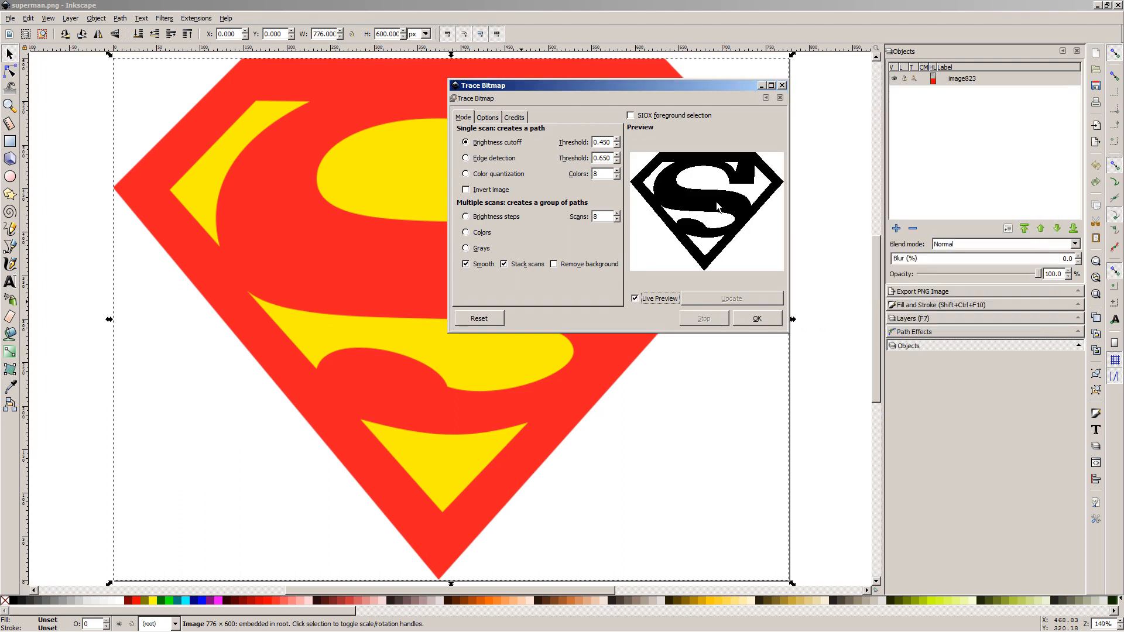
left_click(754, 319)
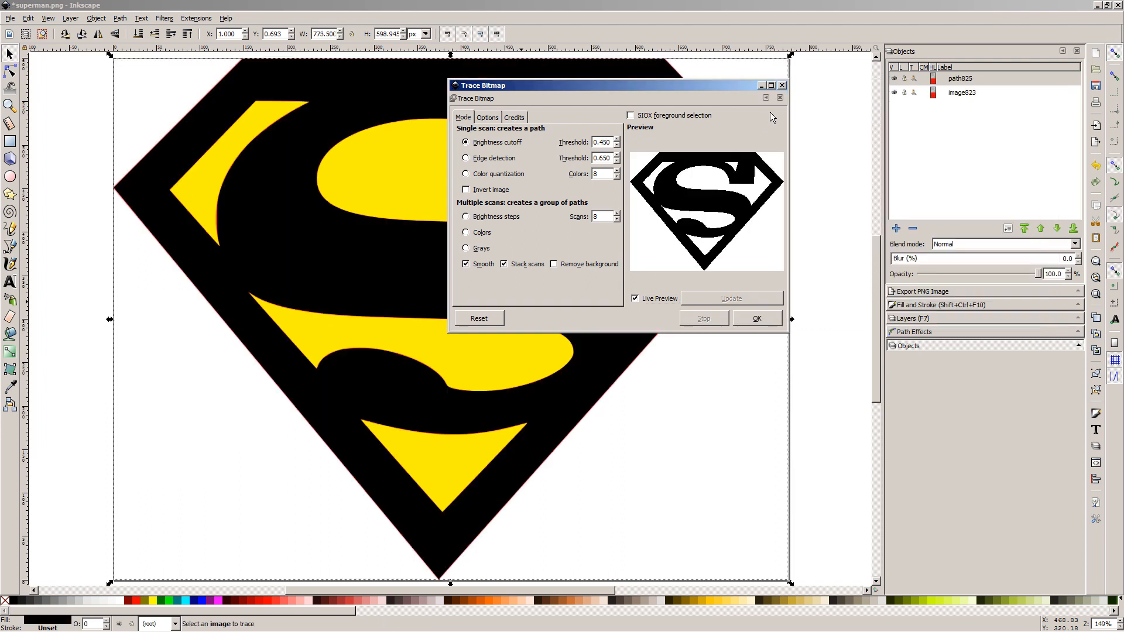
left_click(782, 85)
Step: Save the traced drawing as an Inkscape SVG file named superman2.svg in the superman folder
left_click(10, 18)
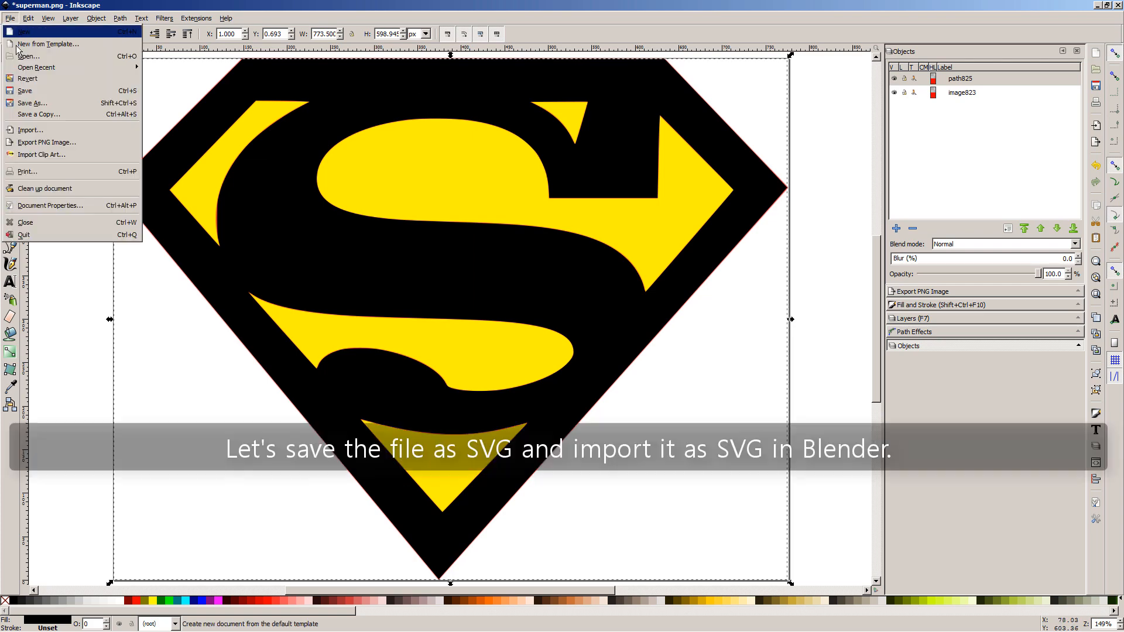
left_click(32, 114)
key("Escape")
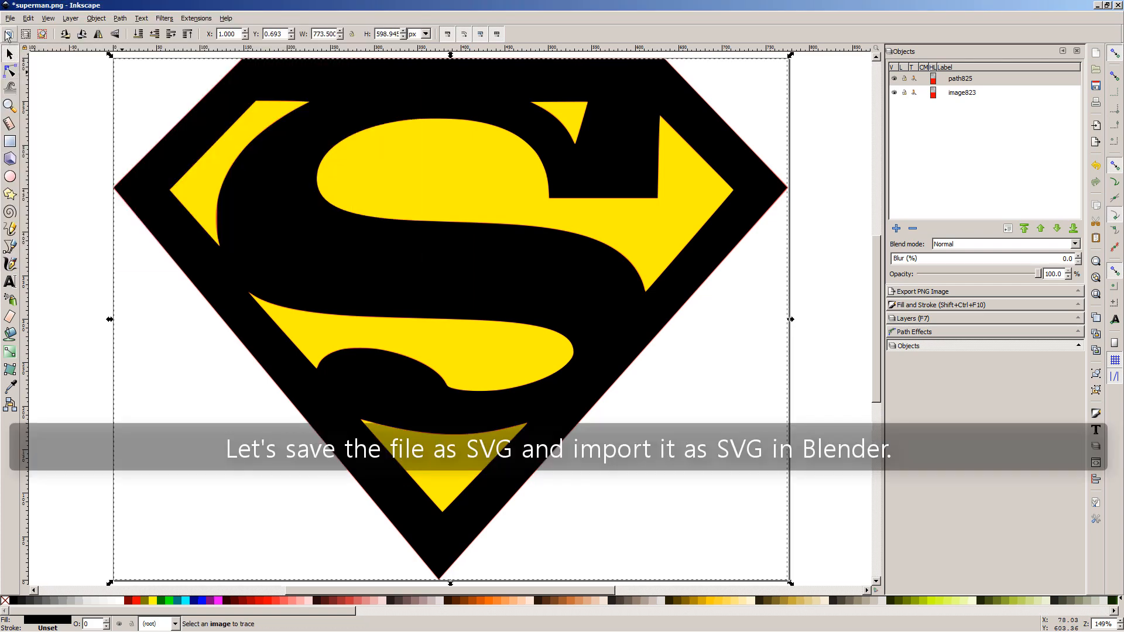
left_click(10, 18)
left_click(32, 101)
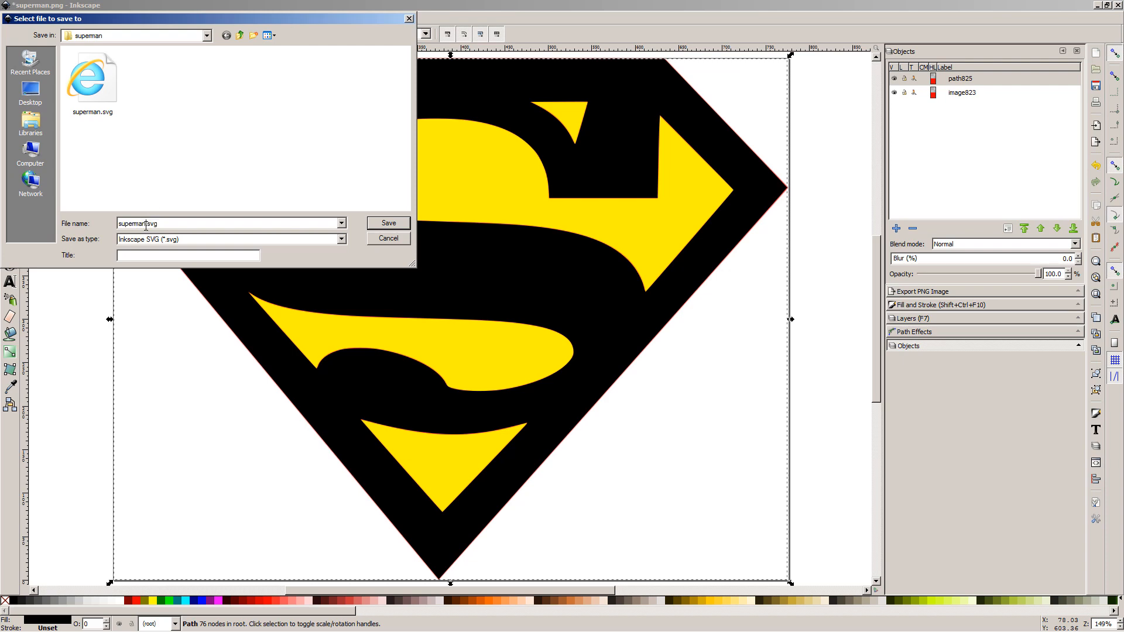
left_click(387, 223)
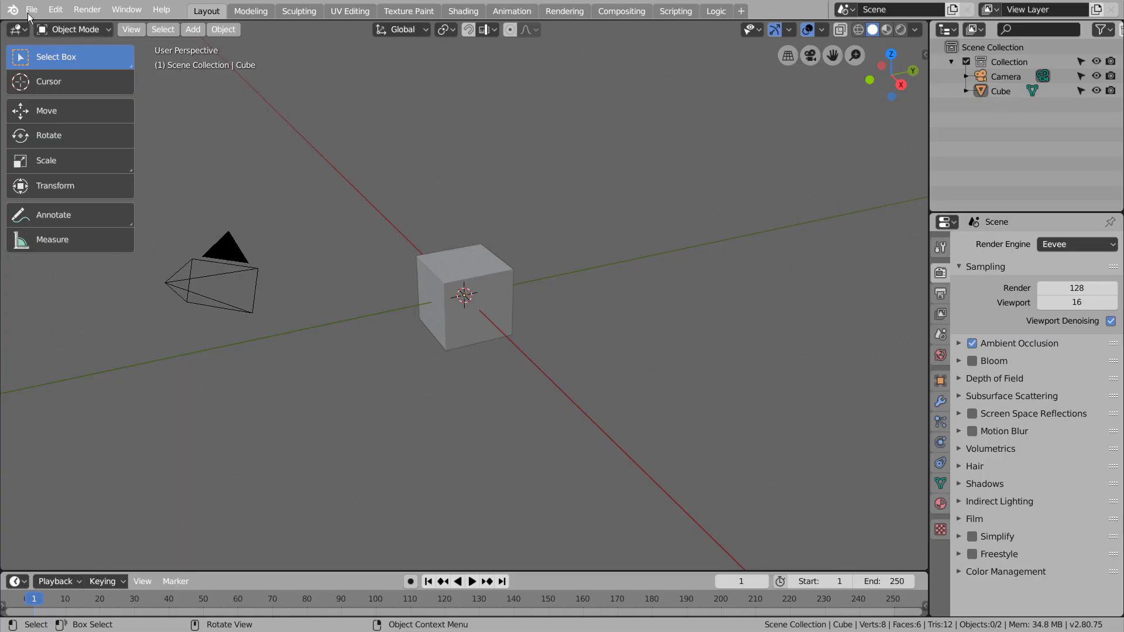
Step: Switch to Blender and delete the default cube from the scene
left_click(31, 10)
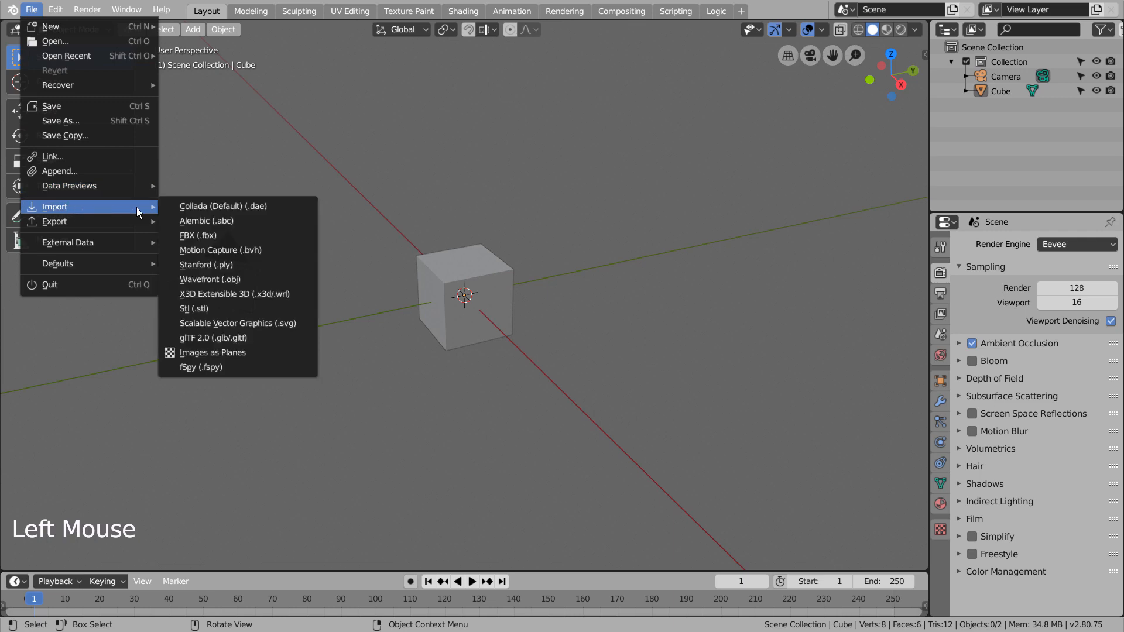
left_click(504, 268)
key("x")
left_click(504, 268)
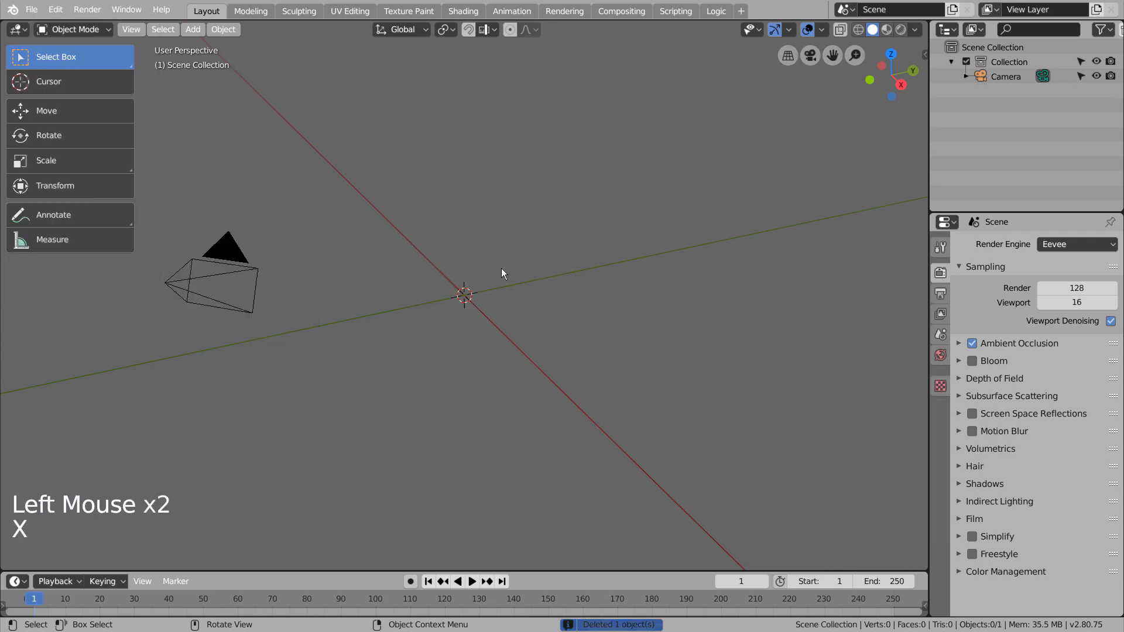
Step: Set the viewport to top view and import the Scalable Vector Graphics file superman2.svg
key("KP_7")
left_click(31, 9)
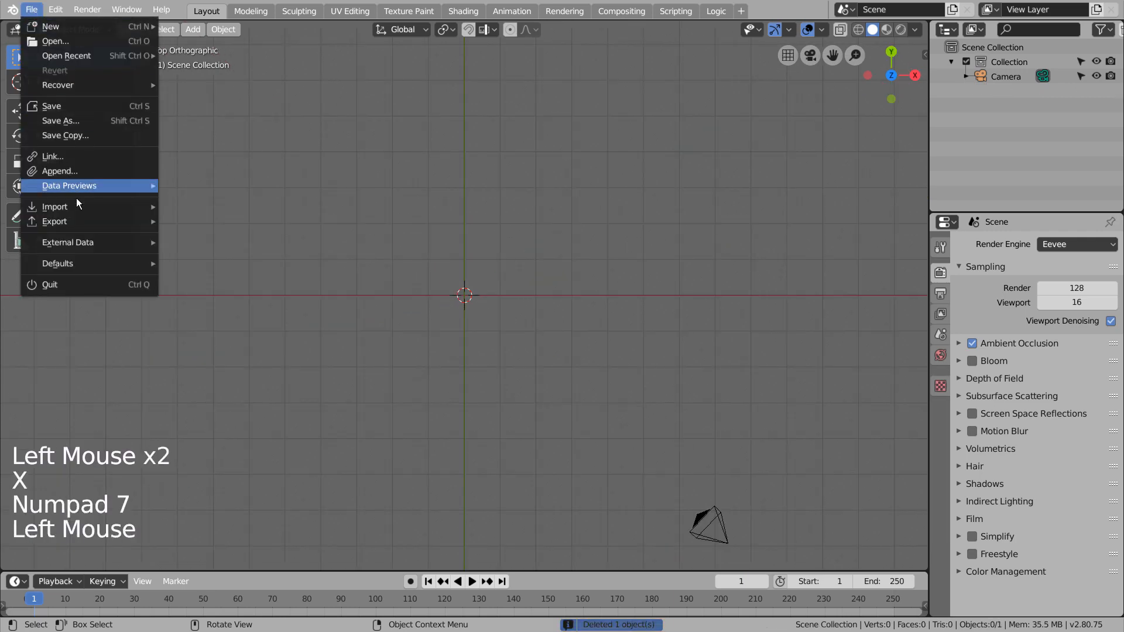
mouse_move(132, 209)
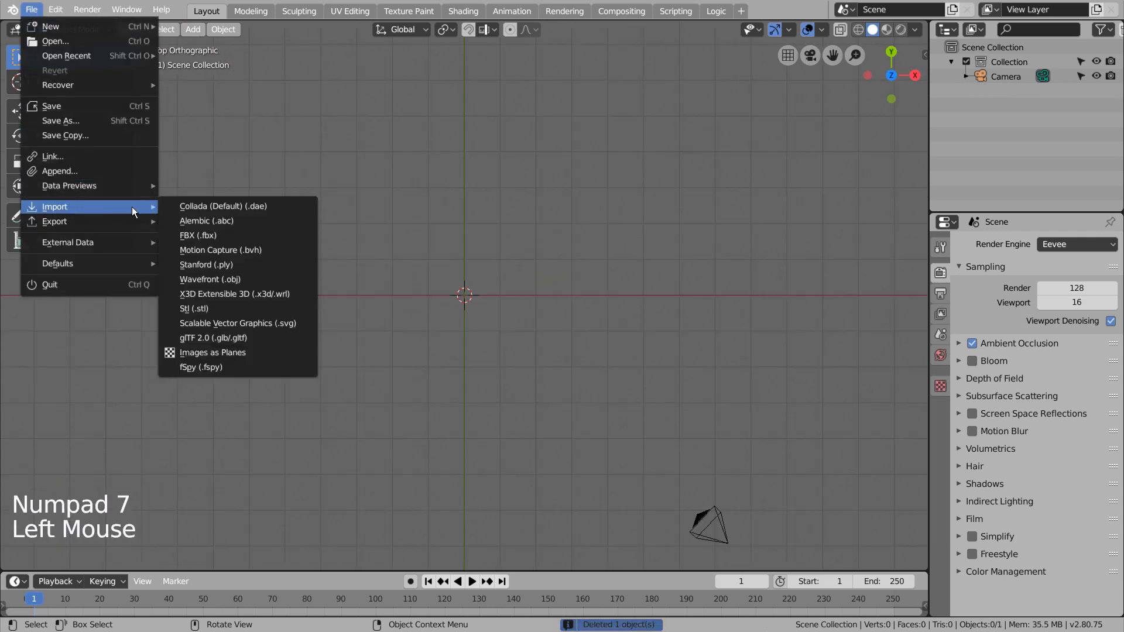
left_click(268, 320)
left_click(241, 107)
double_click(241, 108)
Step: Enlarge the imported logo curve and move it about -0.89 in X and -0.77 in Y to centre it on the world origin
scroll(502, 283, "up", 5)
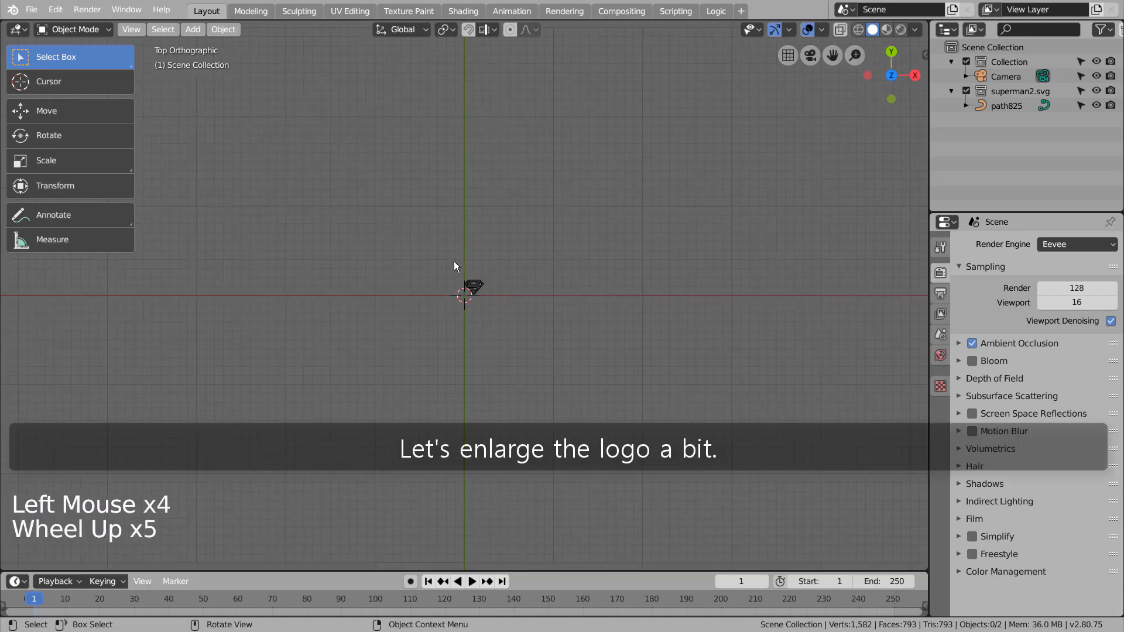
left_click_drag(454, 261, 526, 326)
key("s")
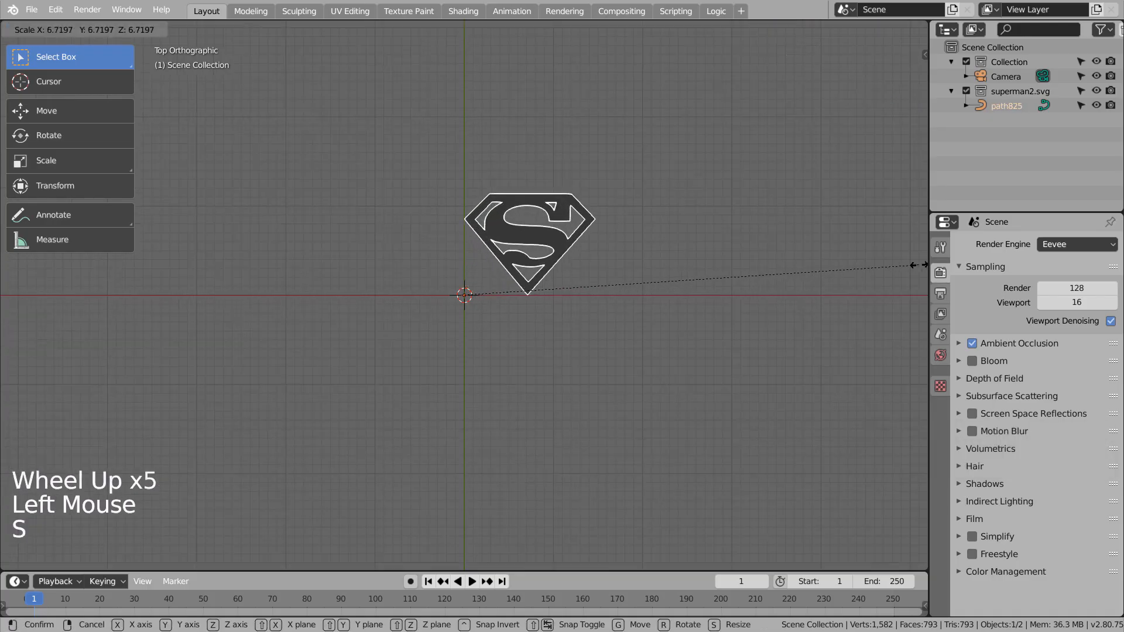
left_click(134, 239)
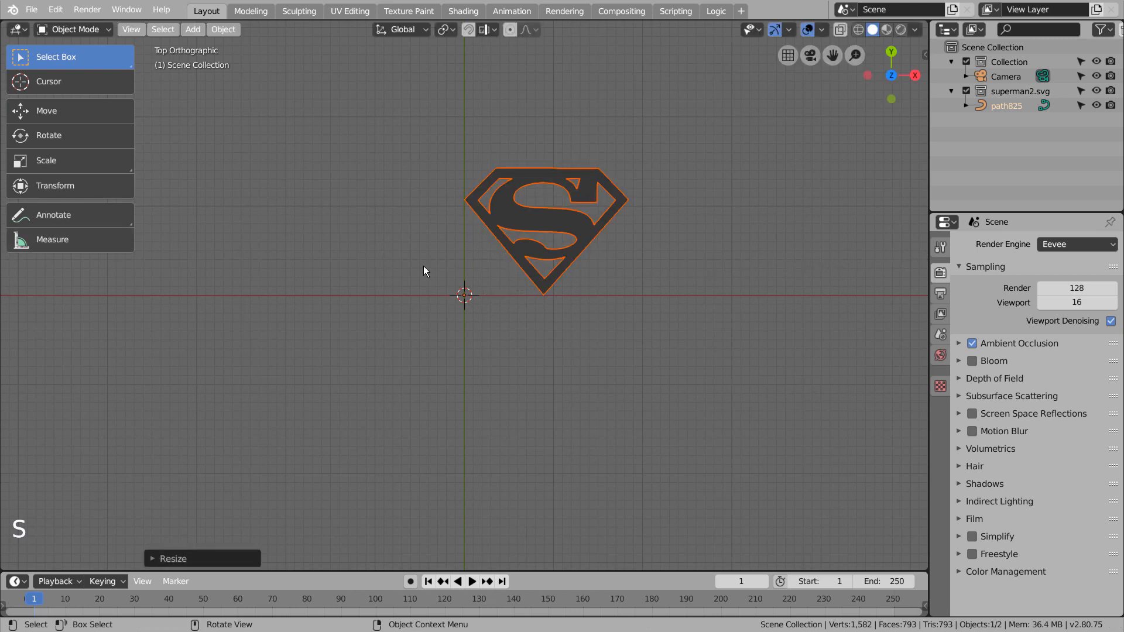
key("g")
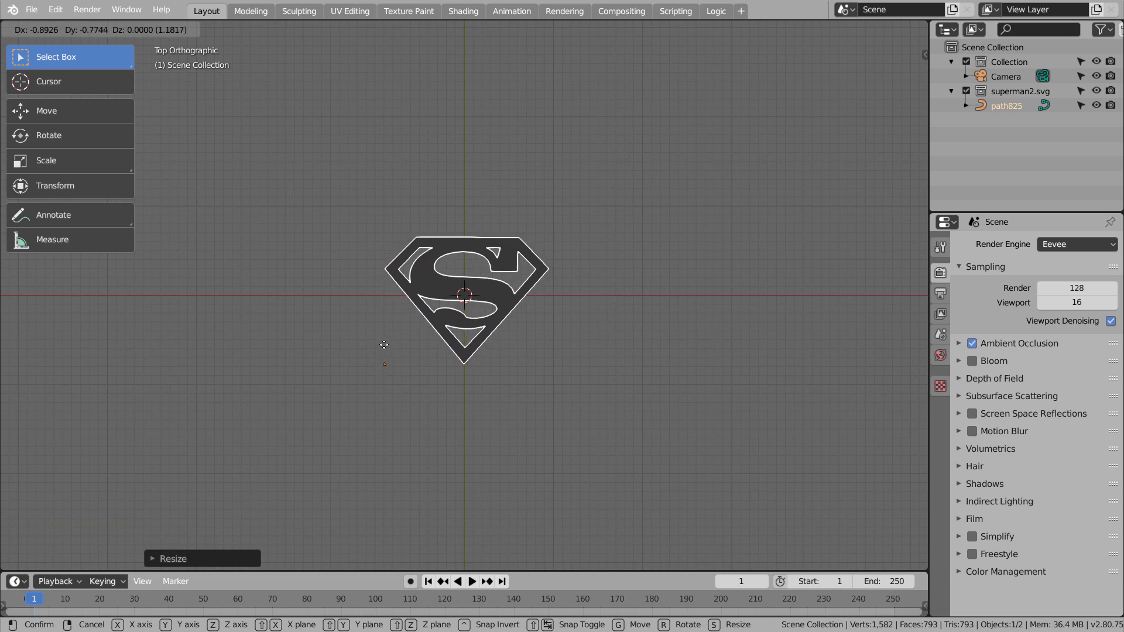
left_click(385, 345)
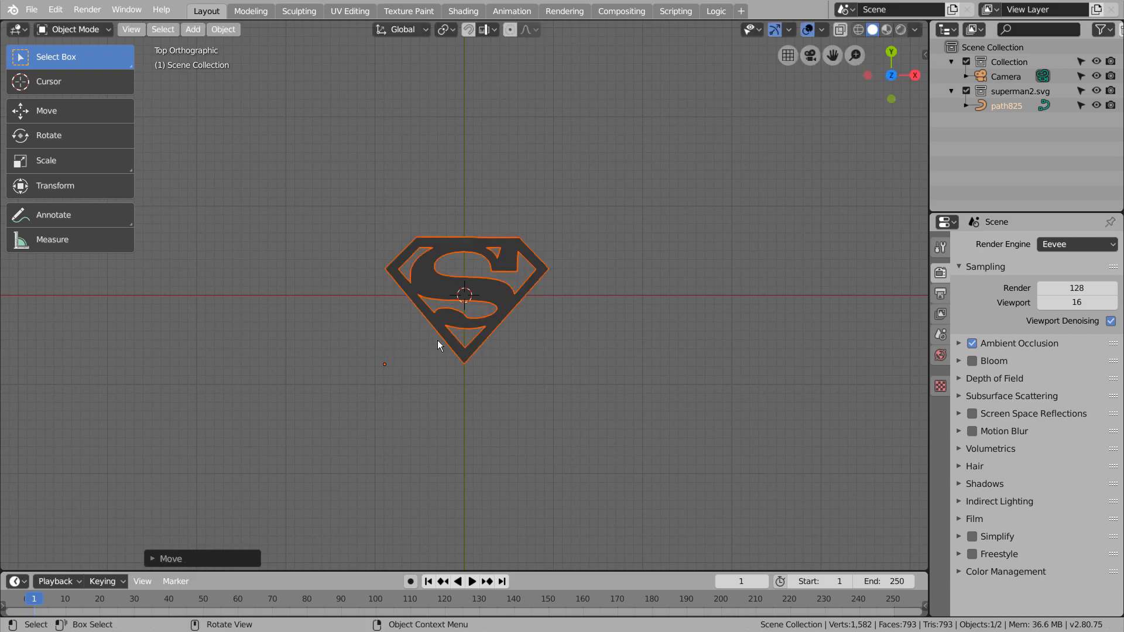
Step: Convert the Superman logo curve to a mesh
scroll(568, 319, "up", 4)
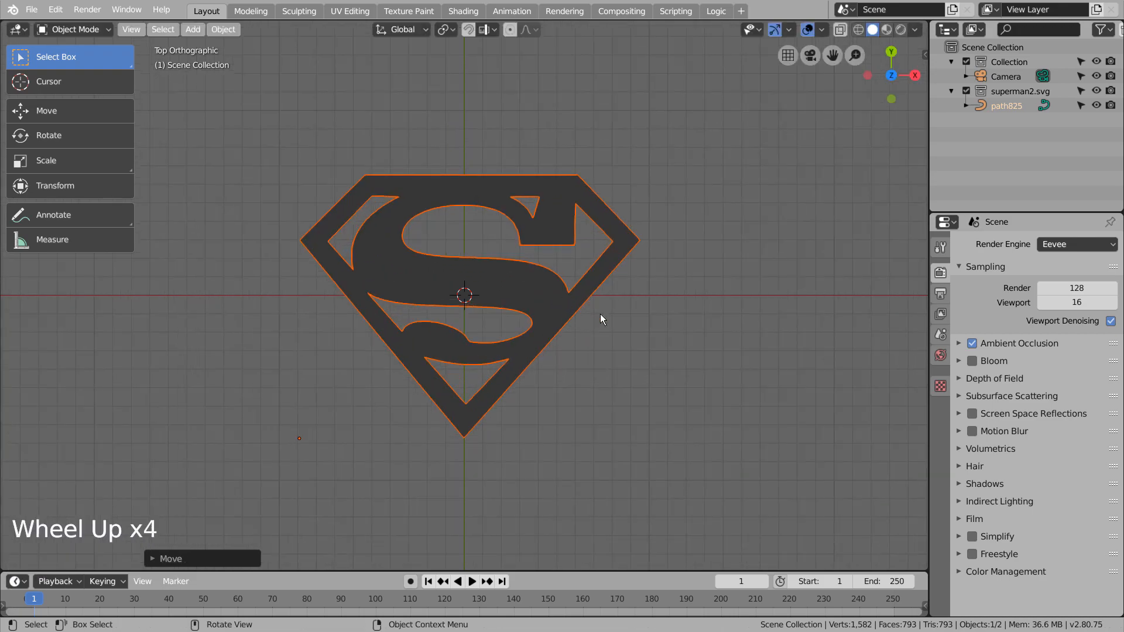
middle_click_drag(616, 360, 603, 294)
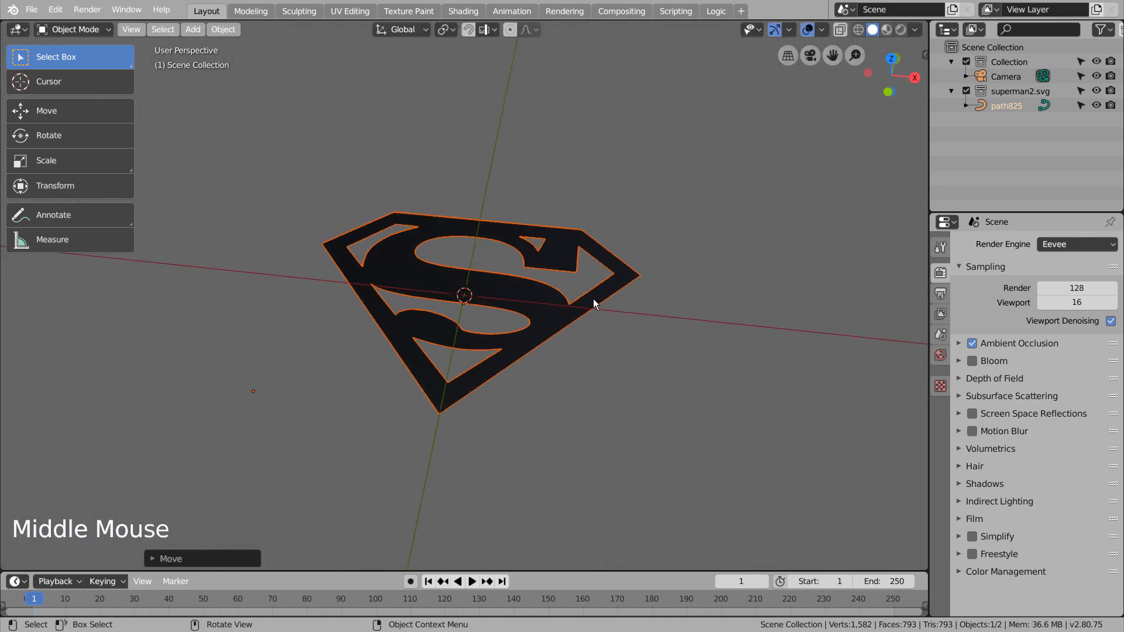
right_click(593, 303)
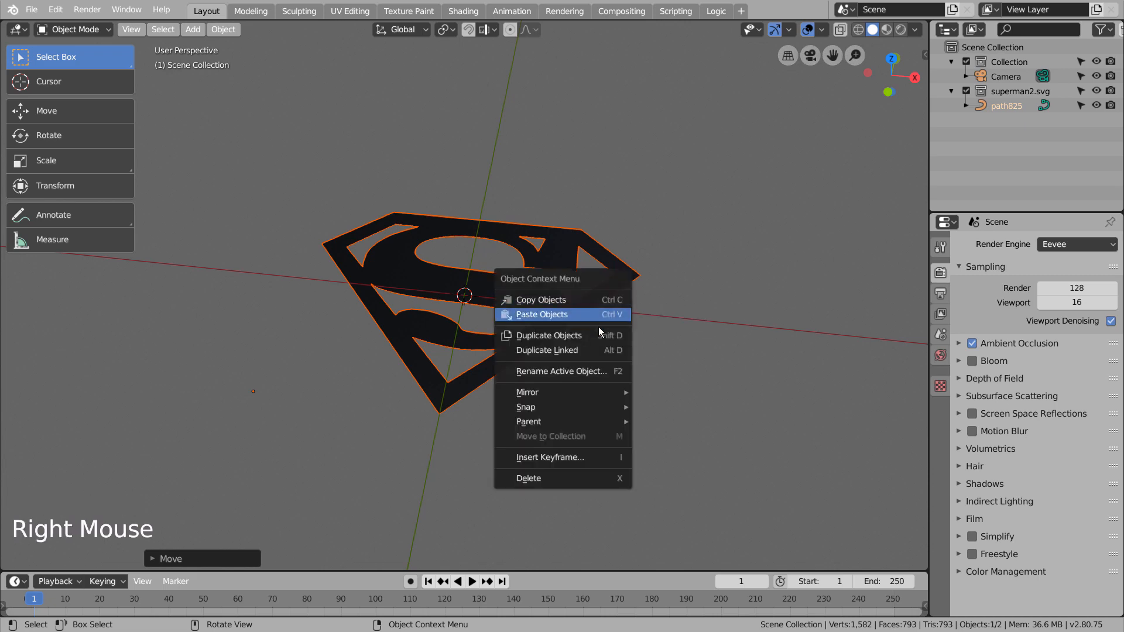
right_click(605, 281)
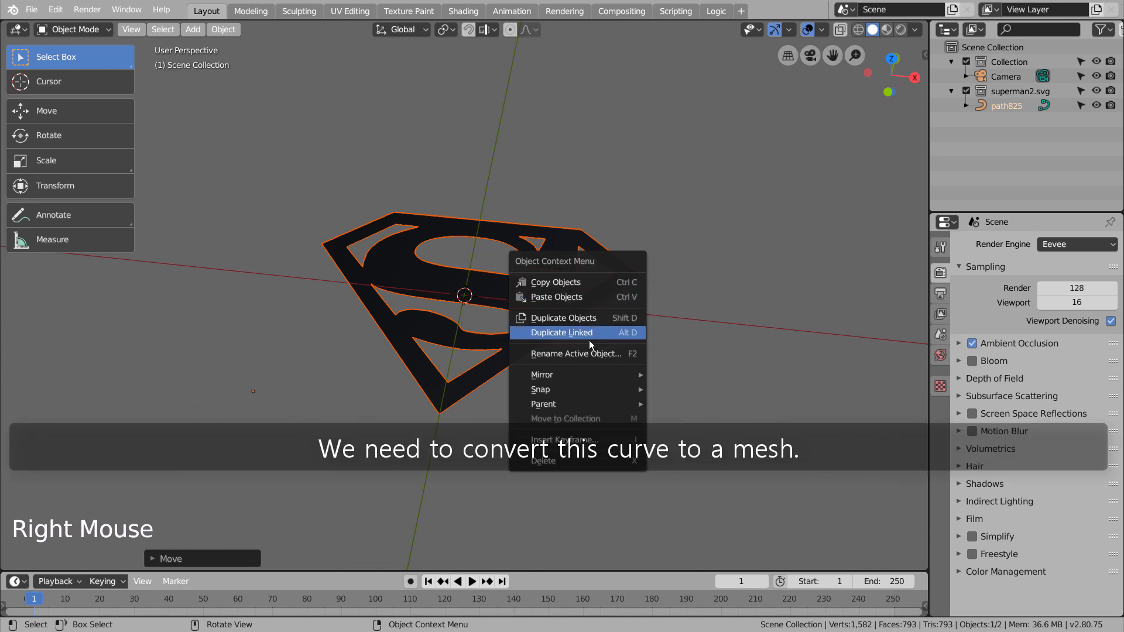
left_click(553, 244)
right_click_drag(556, 252, 554, 353)
Step: Duplicate the logo mesh's complete outer edge loop in place and separate the copy into its own object
key("Tab")
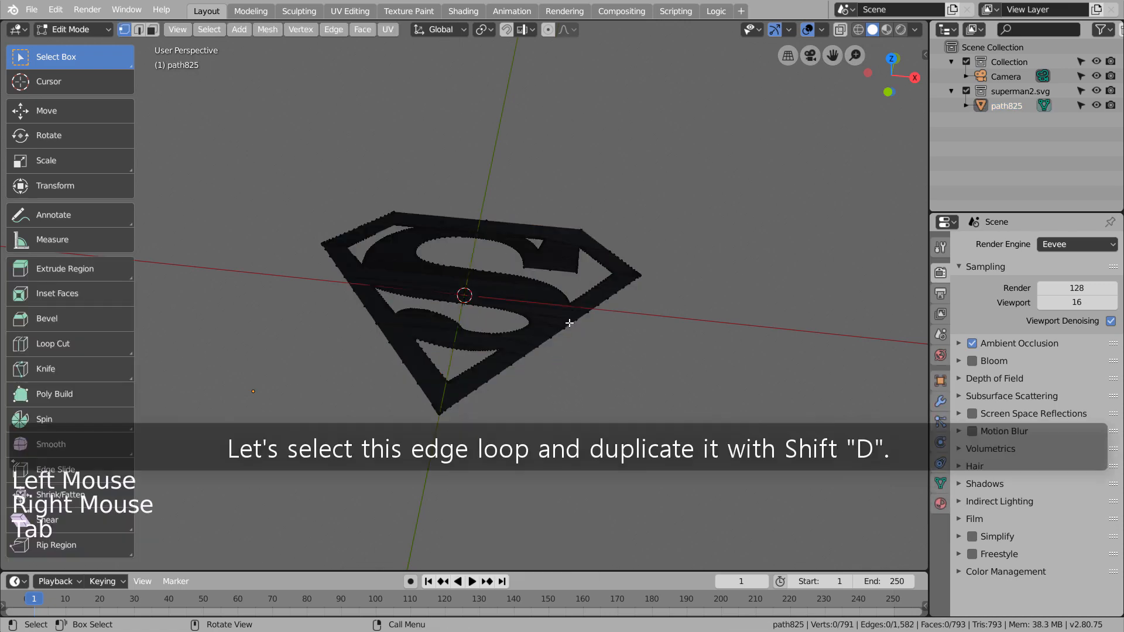
key("2")
left_click(571, 323, "alt")
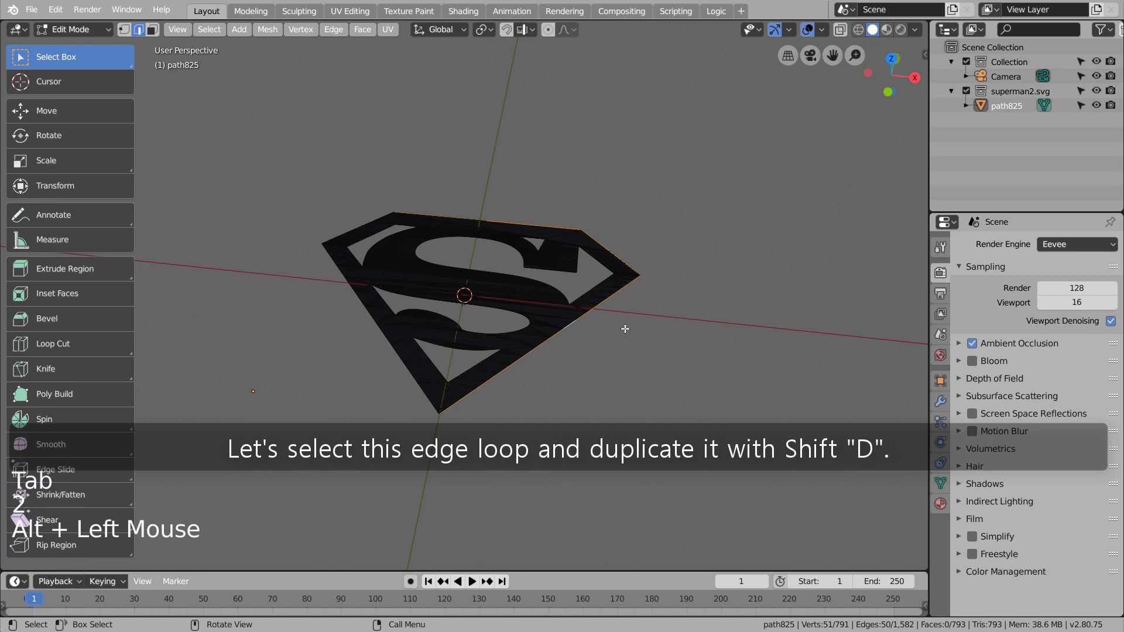
left_click(407, 376, "alt+shift")
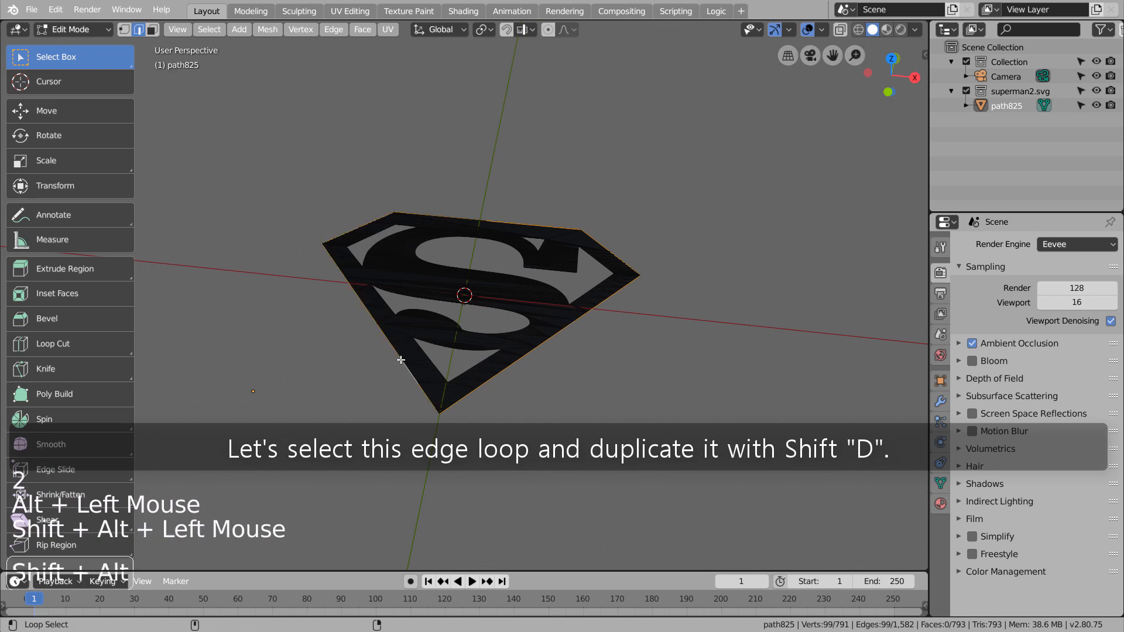
key("shift+d")
right_click(657, 310)
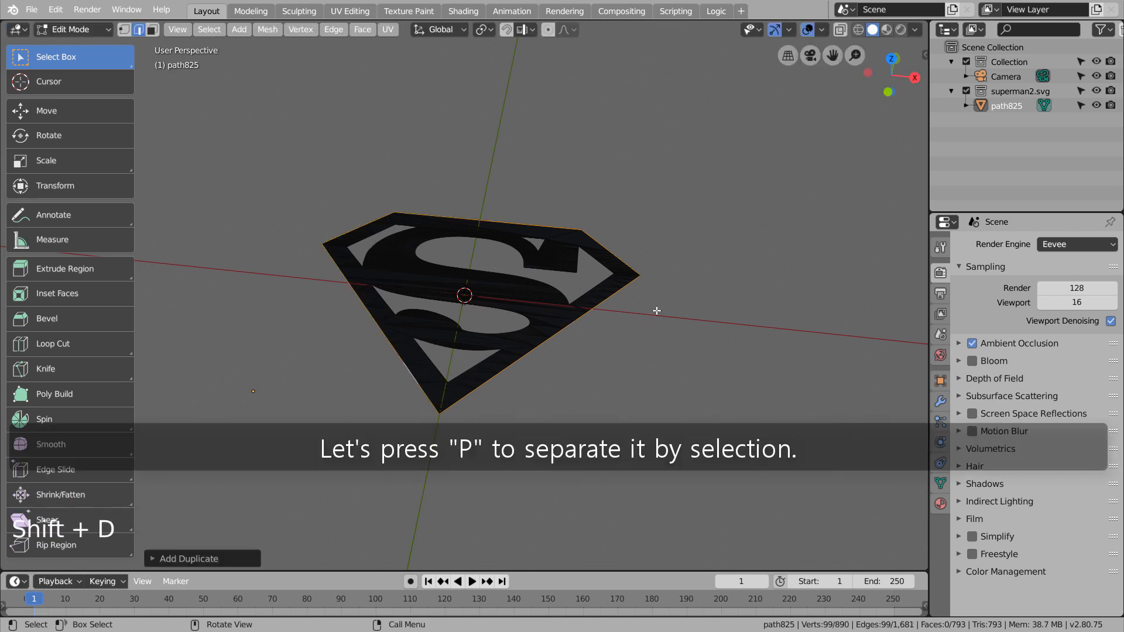
key("p")
left_click(656, 310)
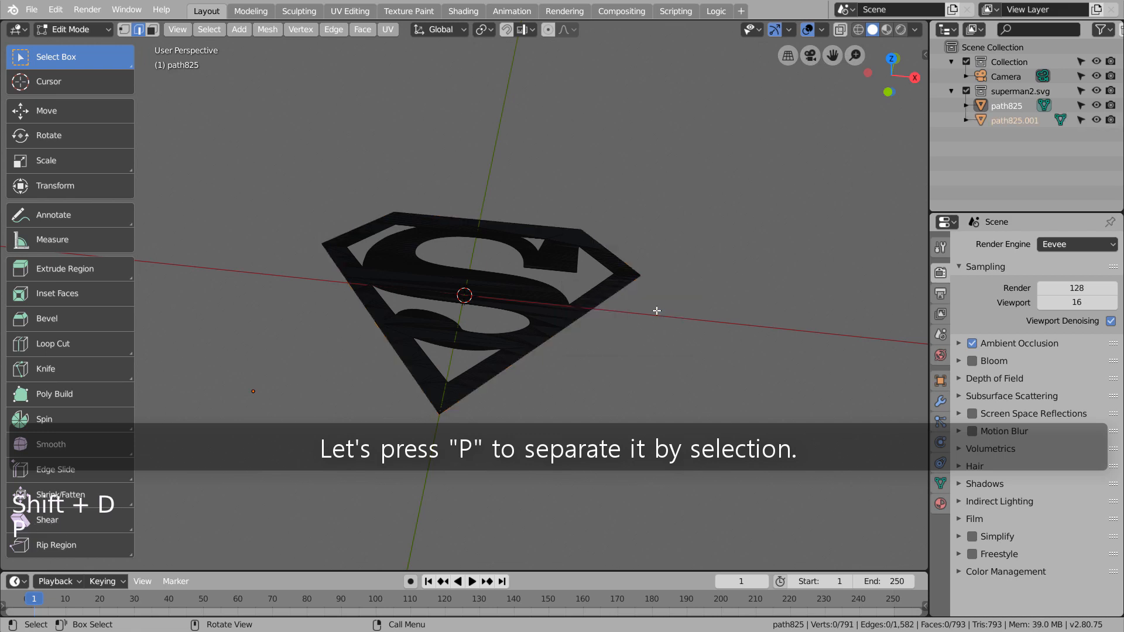
Step: Fill the separated outline object path825.001 with a face to make the logo's backing plate
left_click(1009, 120)
key("Tab")
left_click(1011, 121)
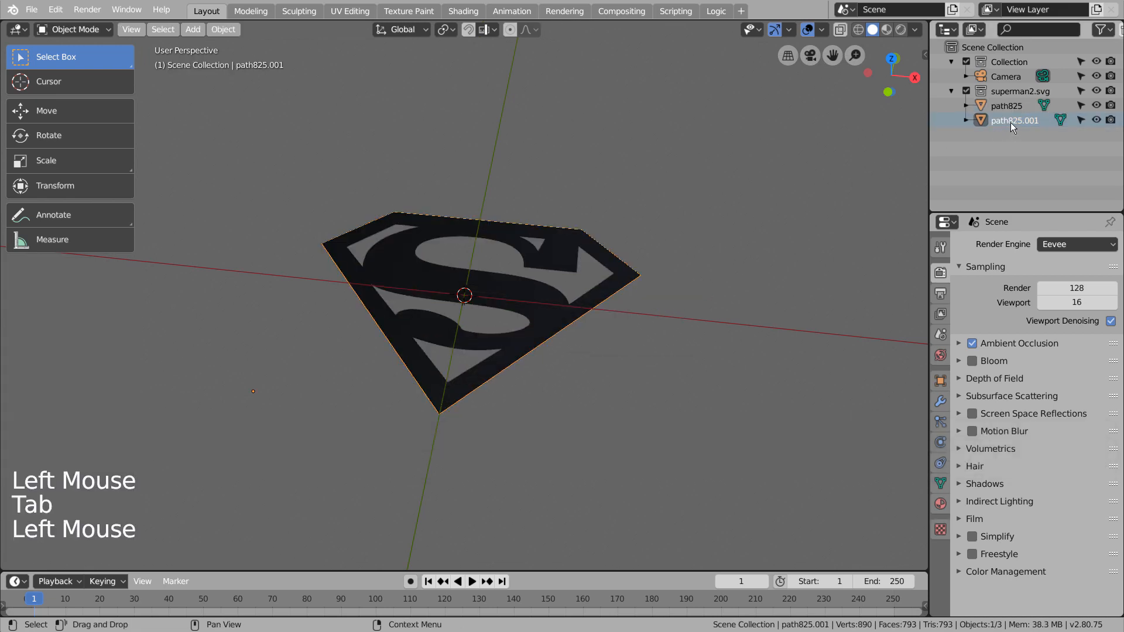
key("Tab")
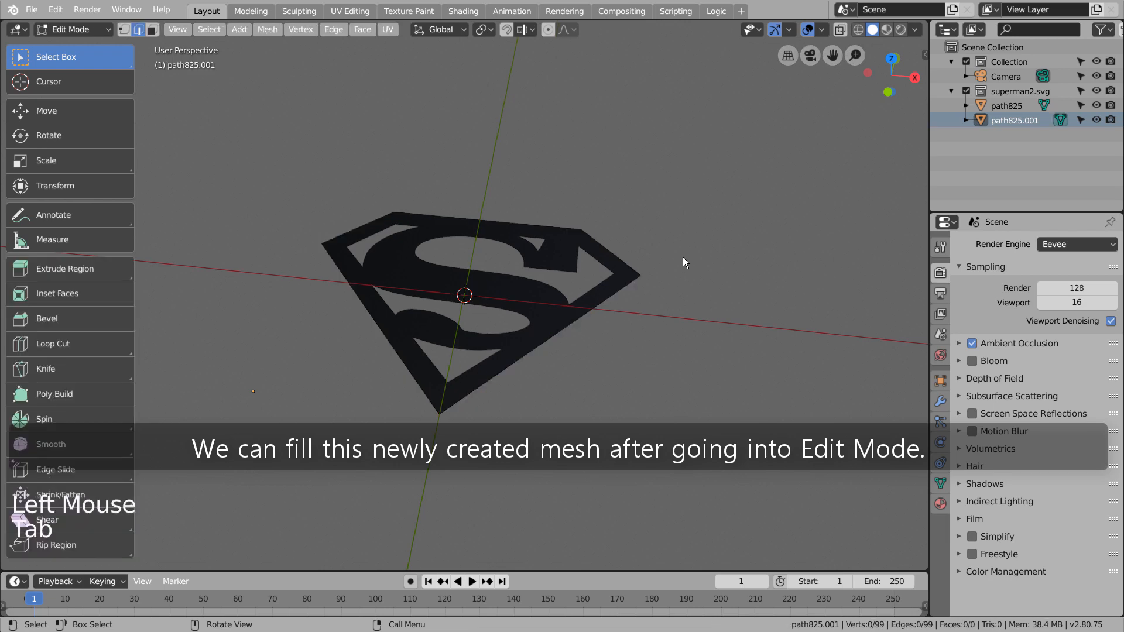
key("a")
key("f")
key("Tab")
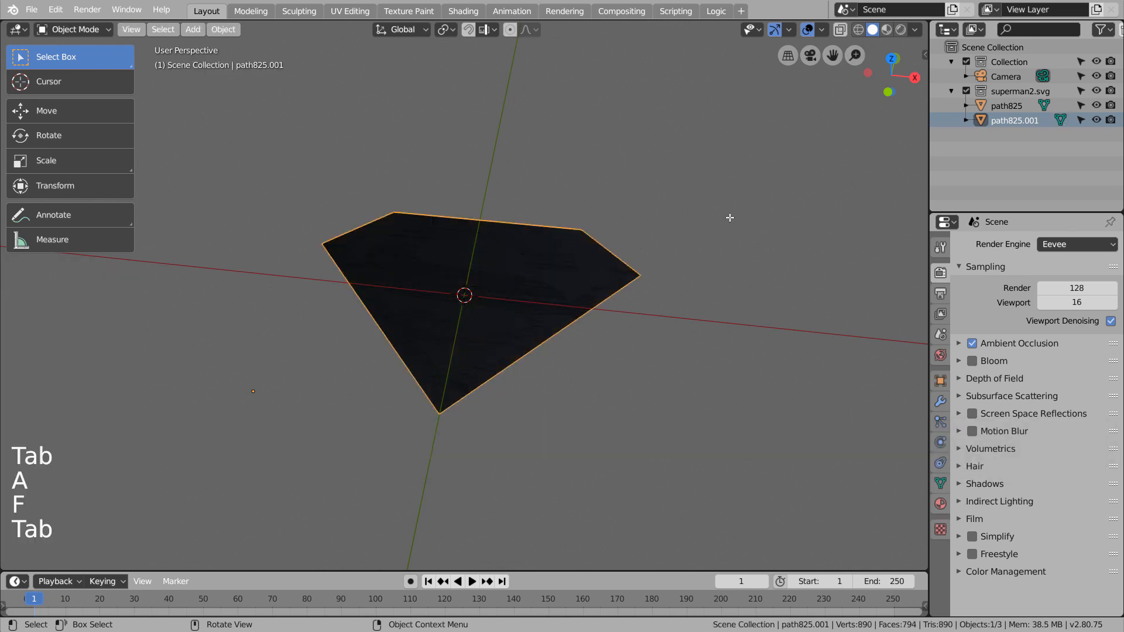
Step: Extrude the entire main logo mesh path825 upward by about 0.16
left_click(995, 106)
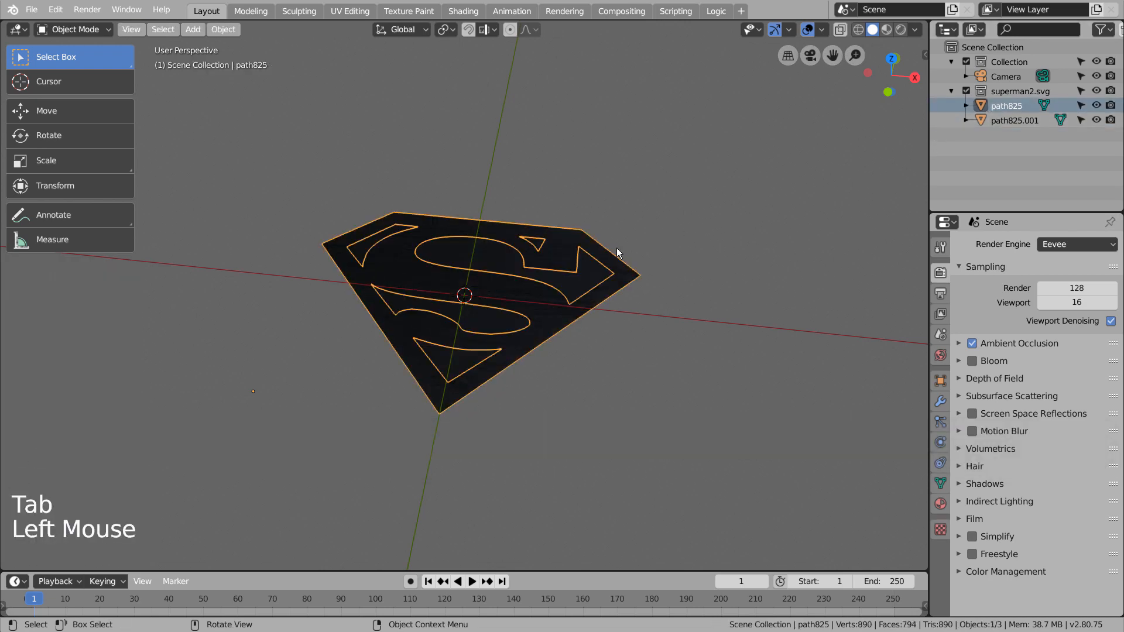
key("Tab")
key("a")
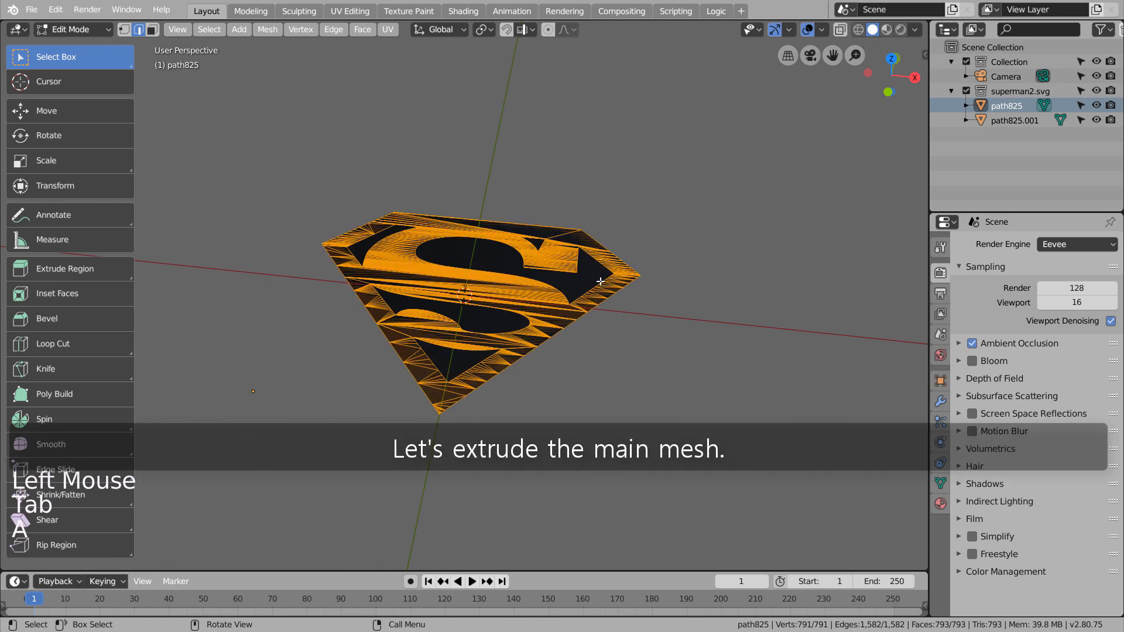
key("e")
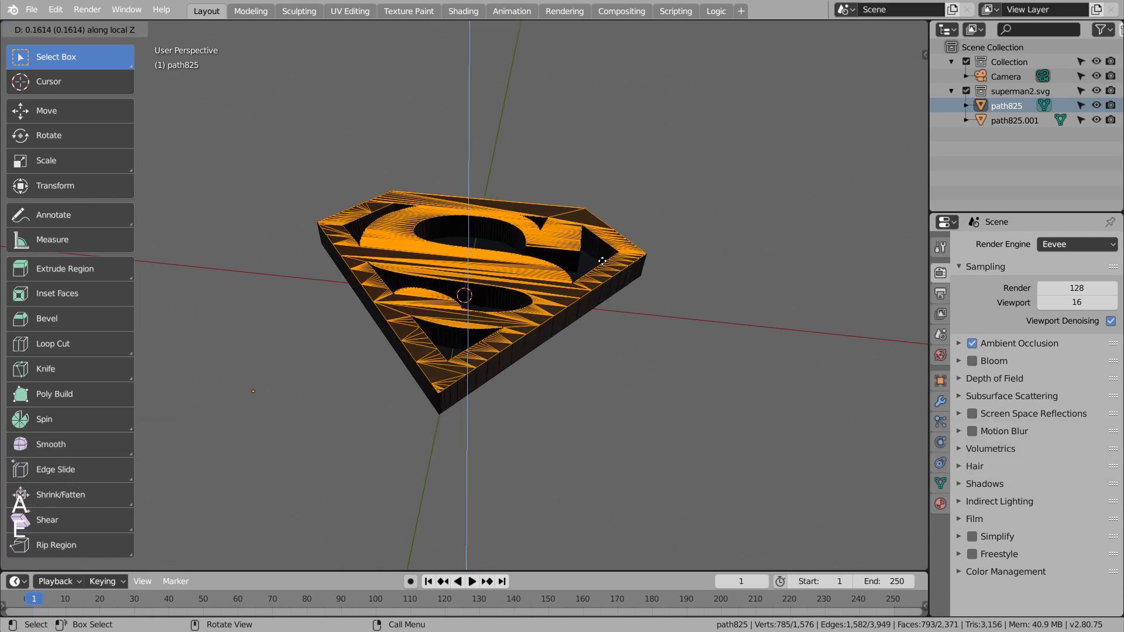
left_click(603, 264)
middle_click_drag(603, 264, 572, 329)
key("Tab")
Step: Enable nodes on the extruded logo's SVGMat.001 material and set its base color to a bright red with value 1.000
left_click(648, 291)
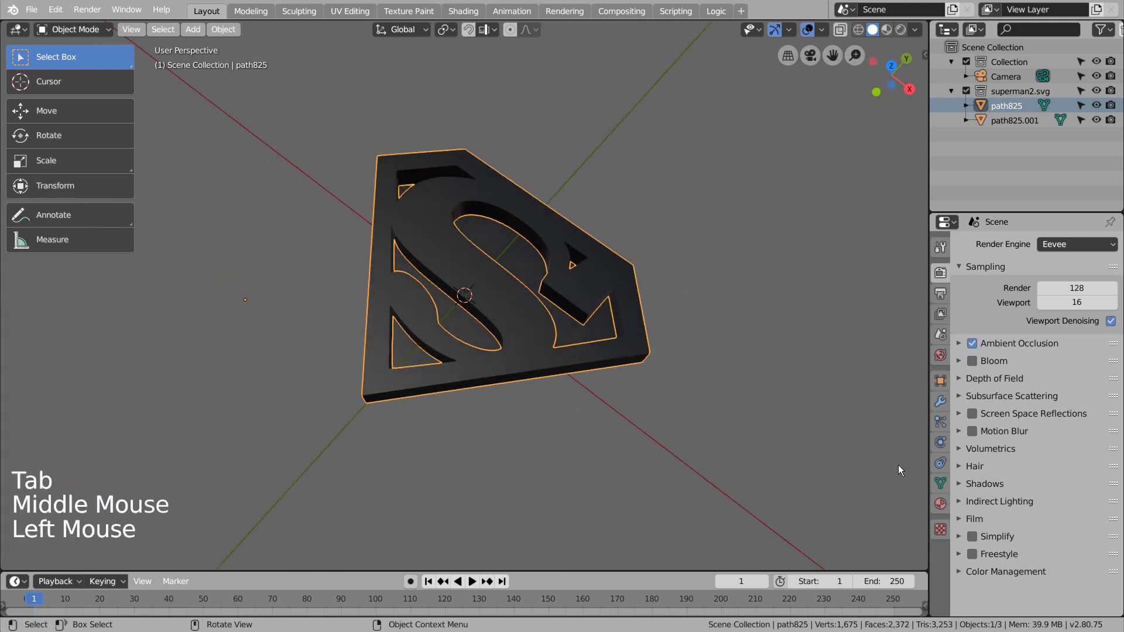
left_click(940, 503)
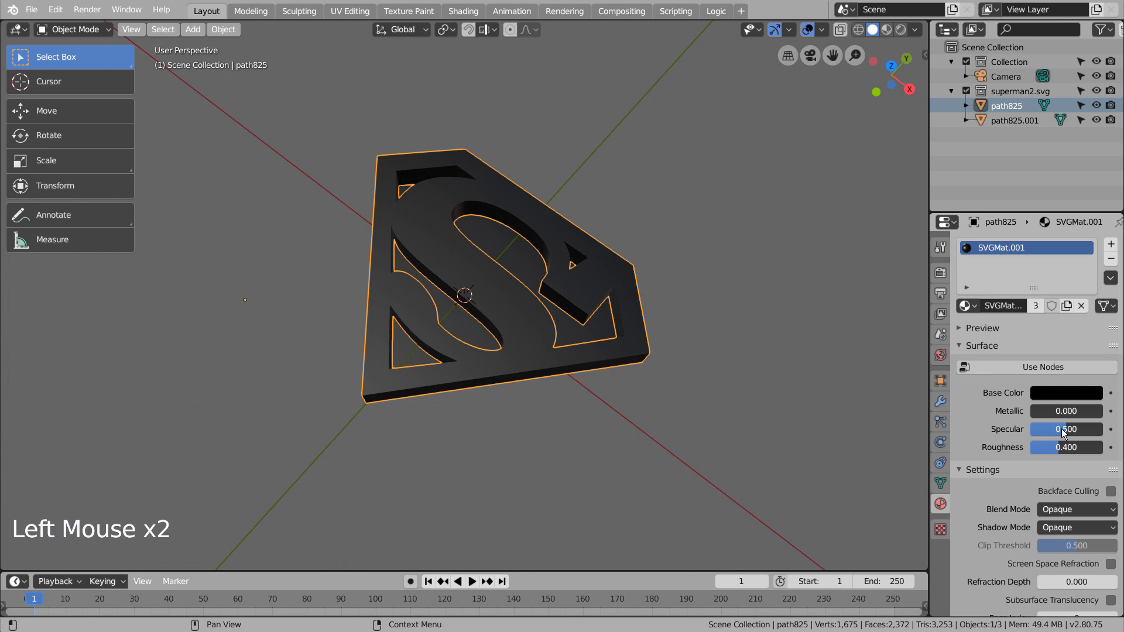
left_click(1055, 370)
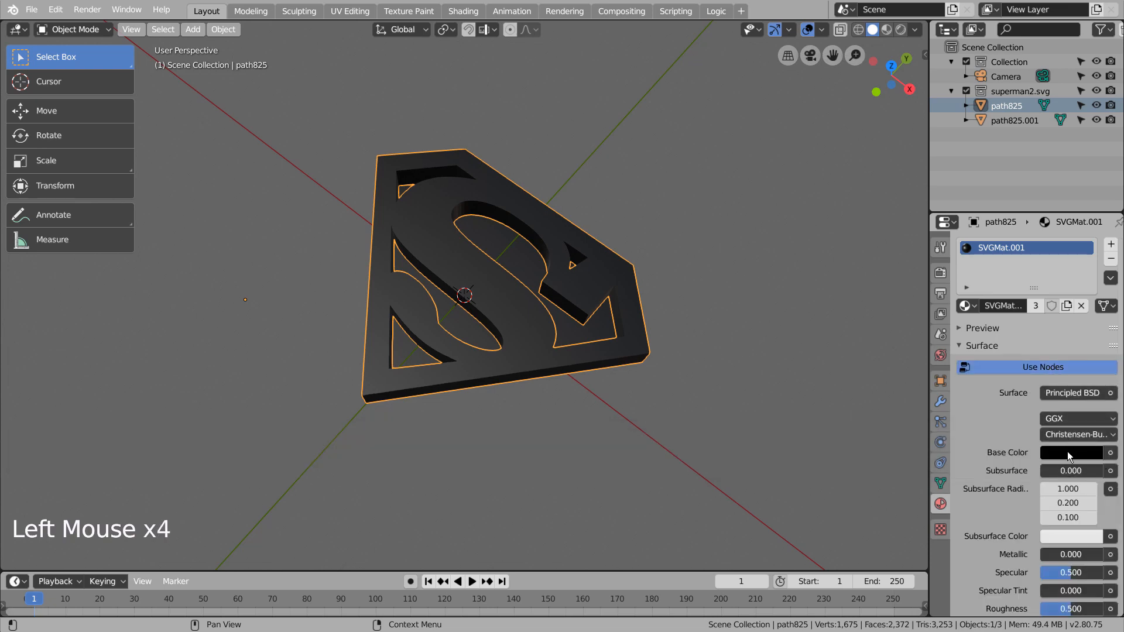
left_click(1068, 455)
left_click_drag(1087, 318, 1091, 244)
left_click_drag(1046, 346, 1033, 345)
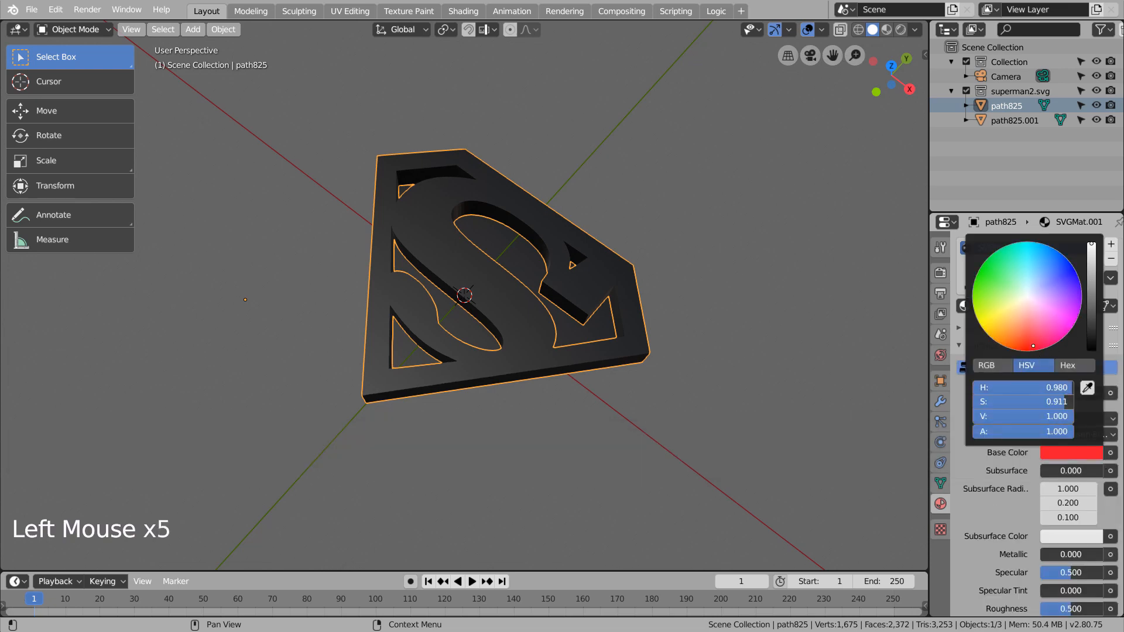
Step: Switch the viewport to LookDev shading to preview the red material on the logo
left_click(887, 29)
middle_click_drag(673, 288, 606, 268)
left_click(603, 268)
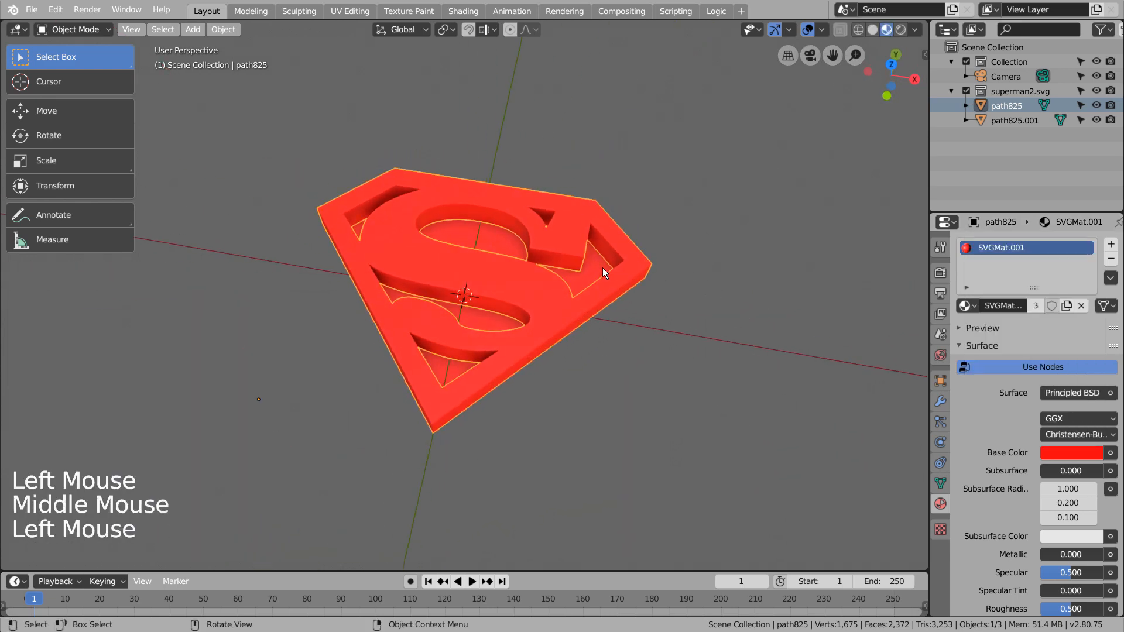
Step: Give the backing plate path825.001 its own single-user copy of the SVGMat.001 material
left_click(602, 268)
left_click(1014, 120)
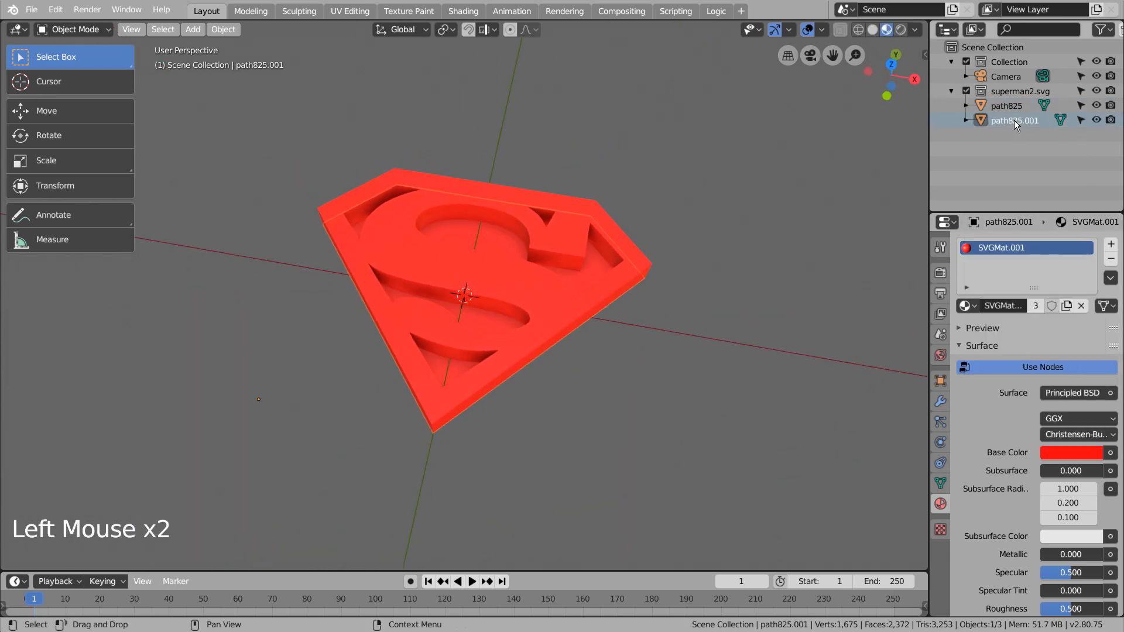
left_click(1035, 305)
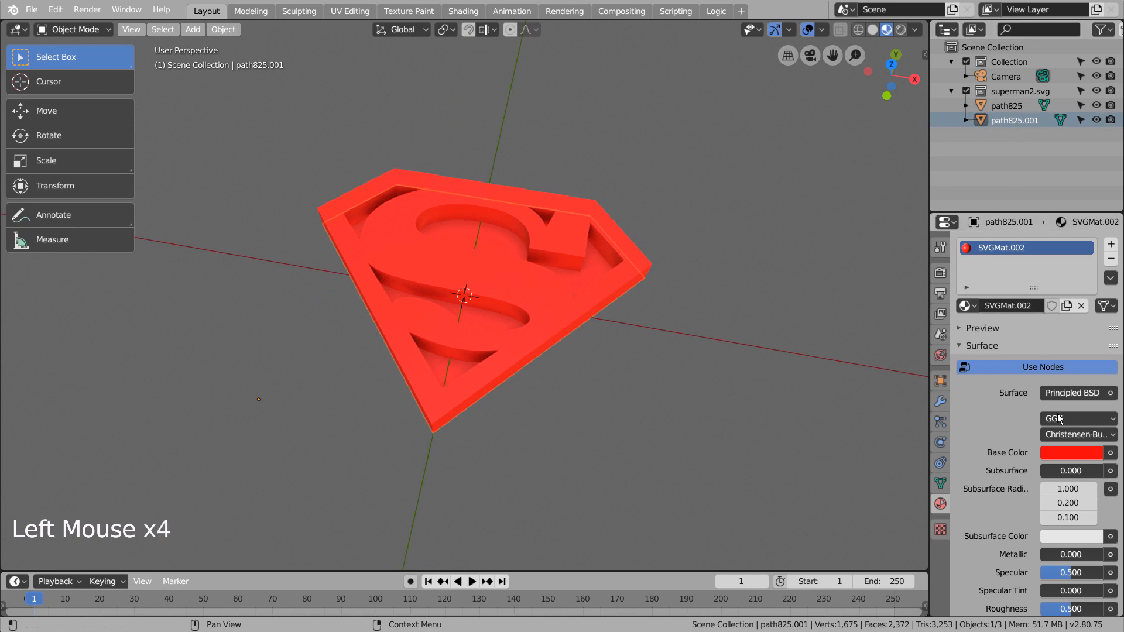
left_click(999, 107)
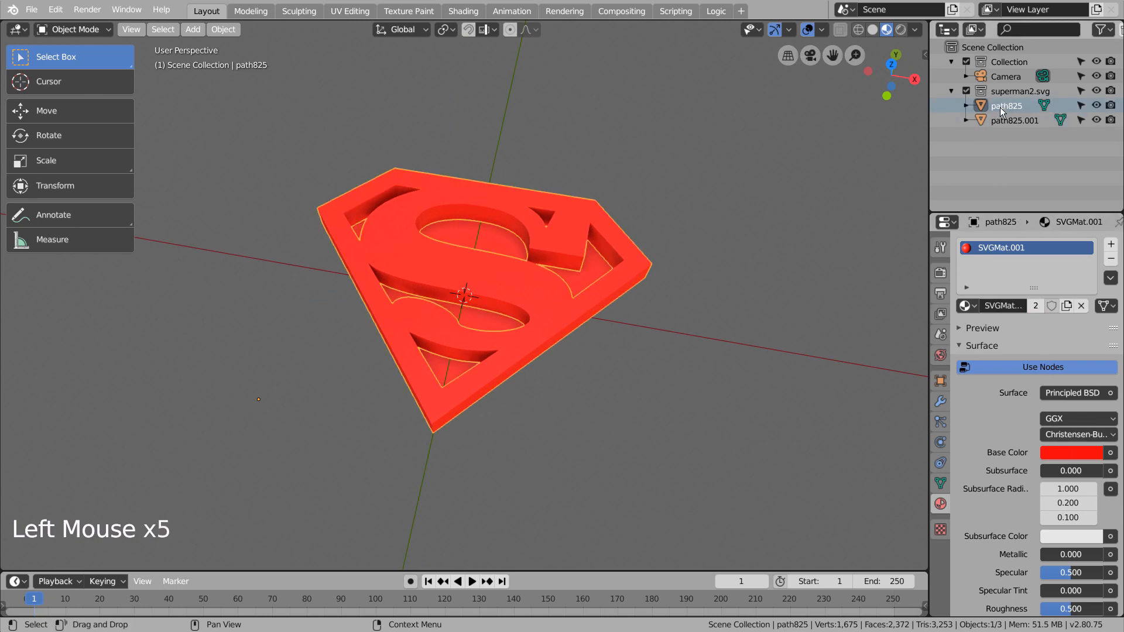
Step: Set the base color of the backing plate's SVGMat.002 material to bright yellow
left_click(999, 121)
left_click(1069, 454)
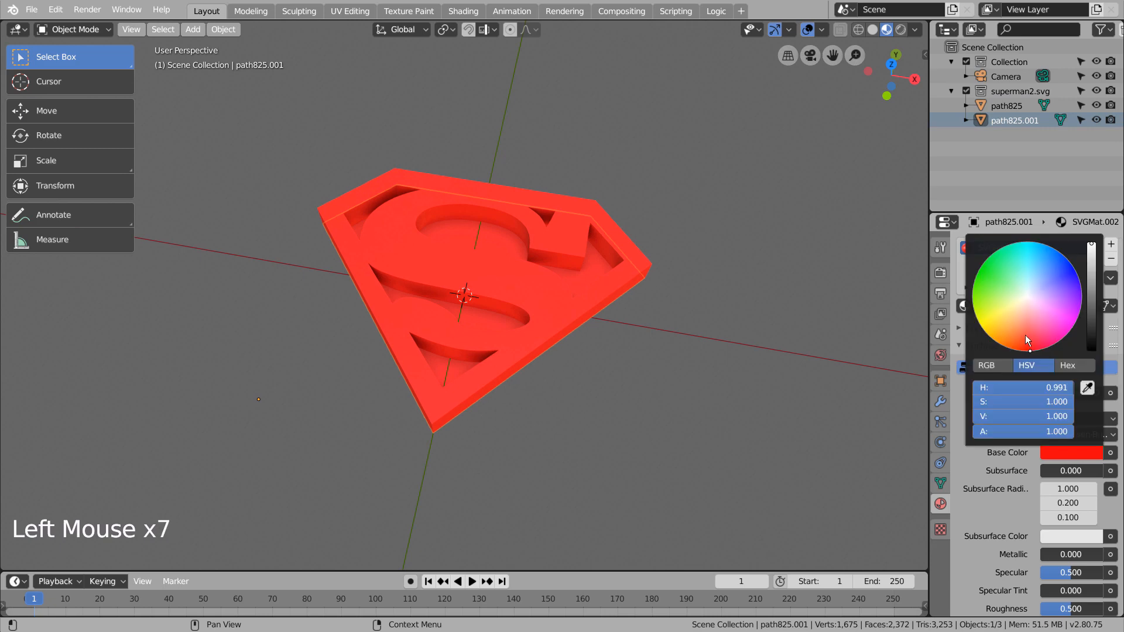
left_click(986, 322)
middle_click_drag(628, 278, 655, 323)
Step: Set the red logo material SVGMat.001 to Metallic 0.899 and Roughness 0.197
left_click(558, 296)
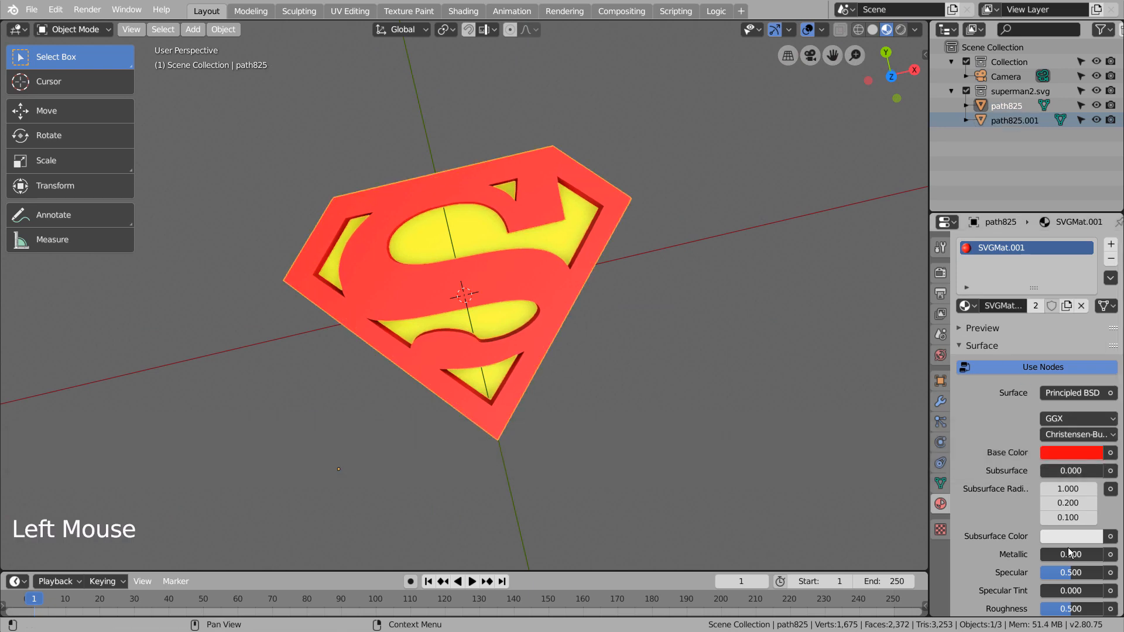
left_click_drag(1042, 555, 1098, 554)
middle_click_drag(813, 358, 771, 307)
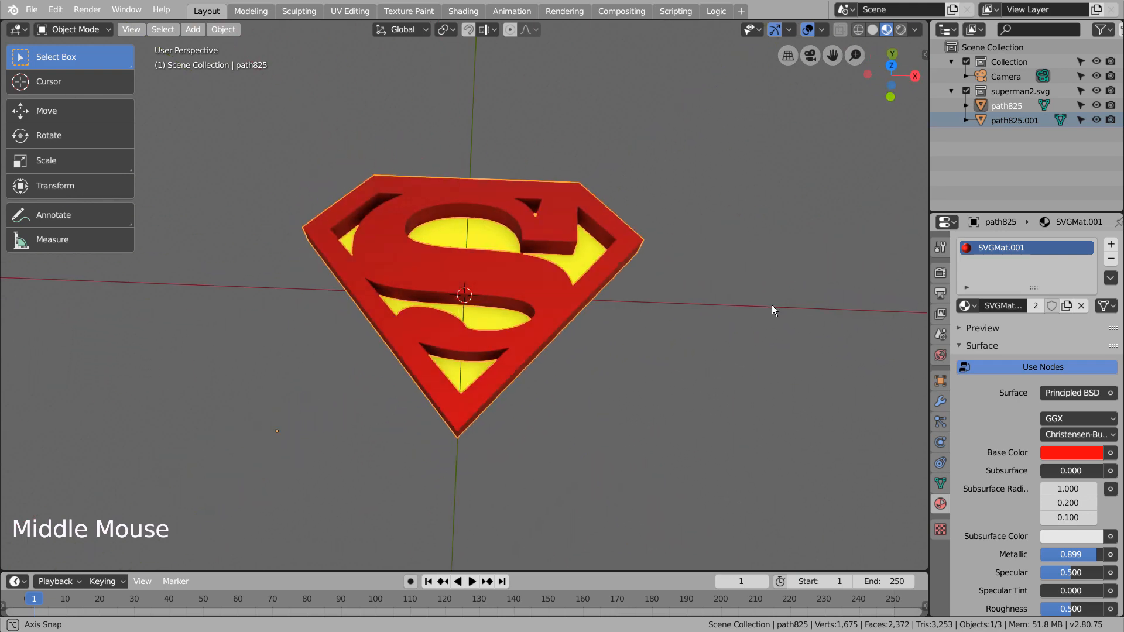
key("KP_Decimal")
middle_click_drag(363, 311, 462, 290)
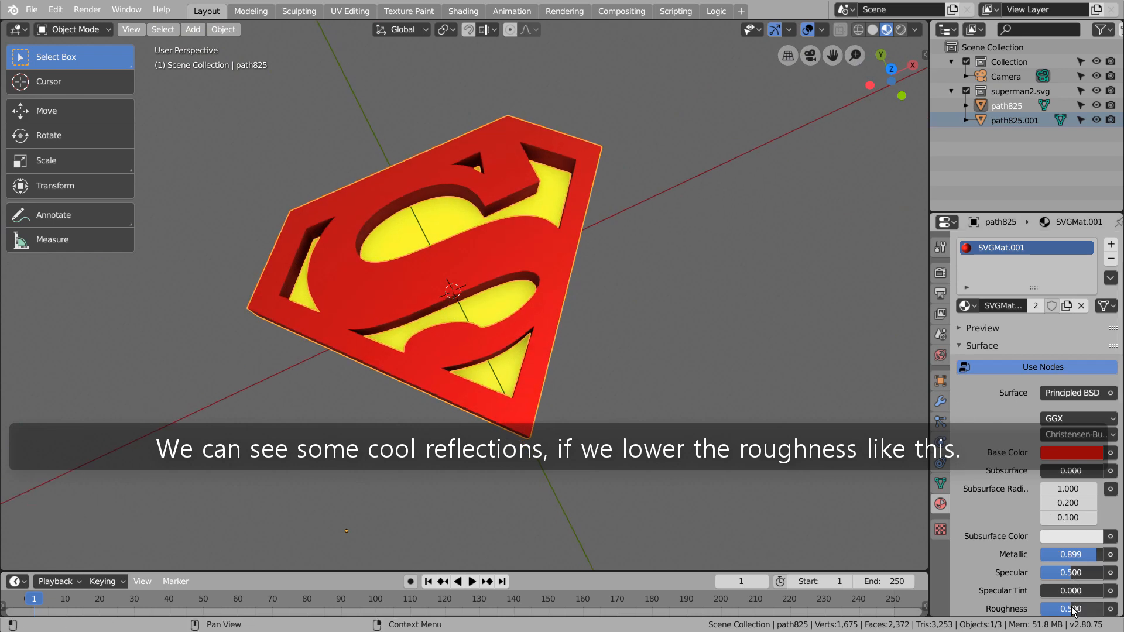
left_click_drag(1073, 610, 1047, 610)
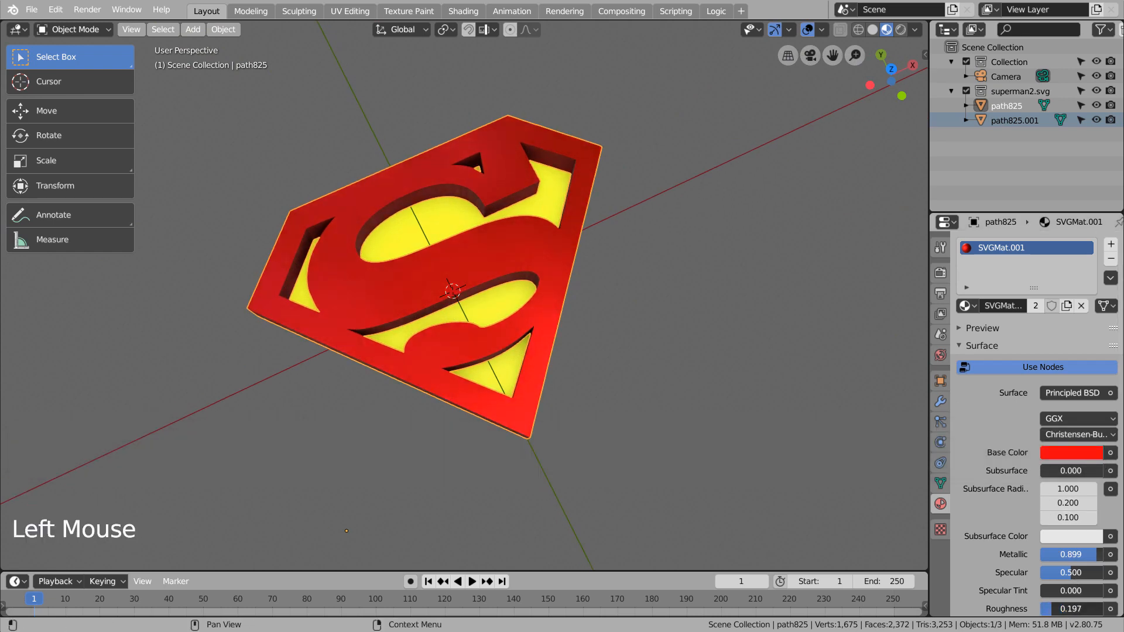
middle_click_drag(720, 434, 690, 468)
Step: Set the world's forest.exr background strength to 0.300 and switch the viewport to rendered shading
left_click(571, 208)
middle_click_drag(697, 367, 699, 396)
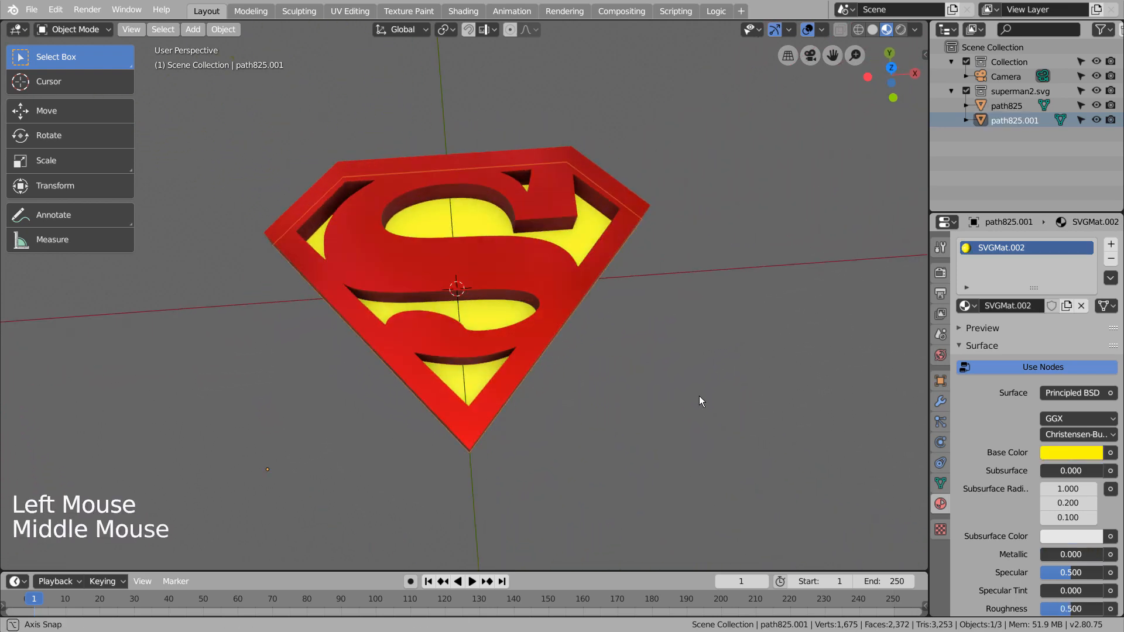
key("KP_1")
key("KP_7")
left_click(701, 390)
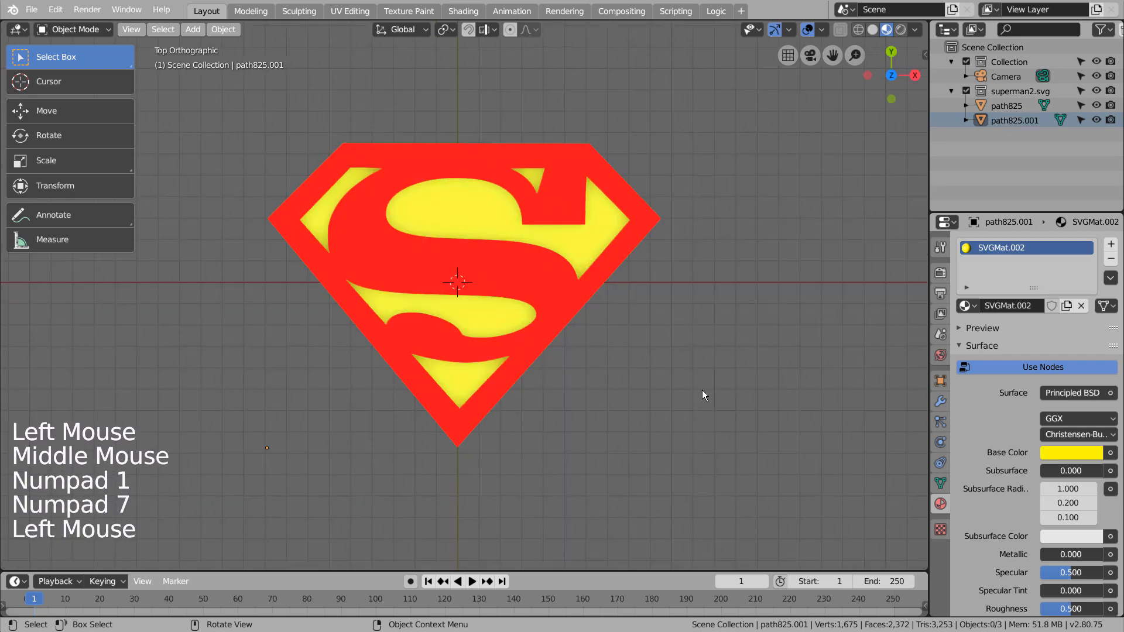
scroll(683, 324, "down", 4)
left_click(940, 355)
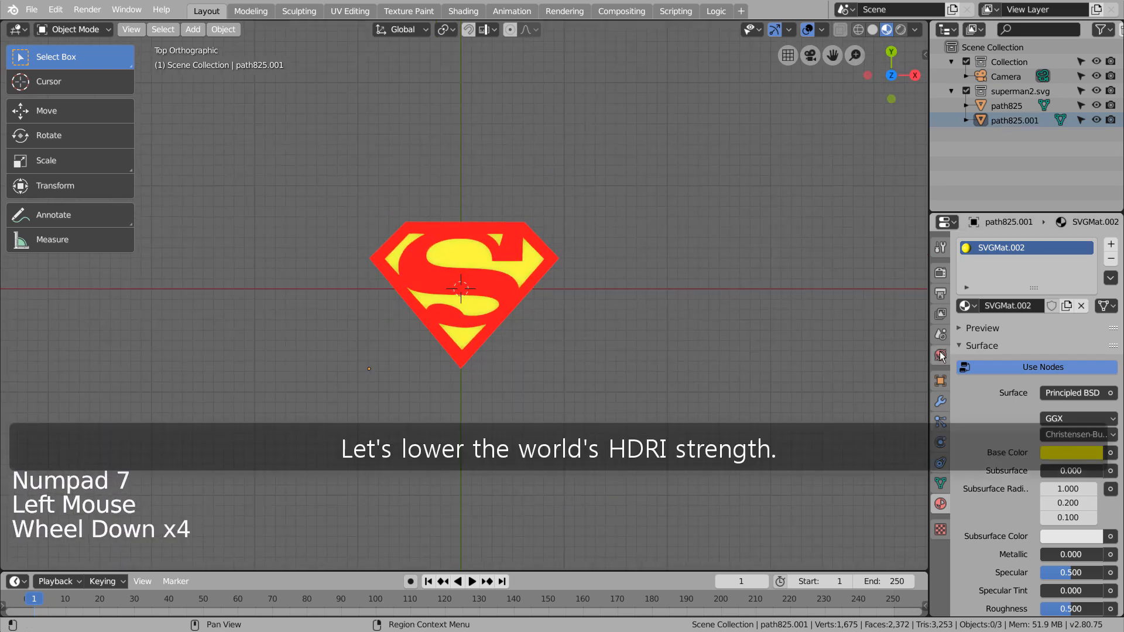
left_click(1070, 457)
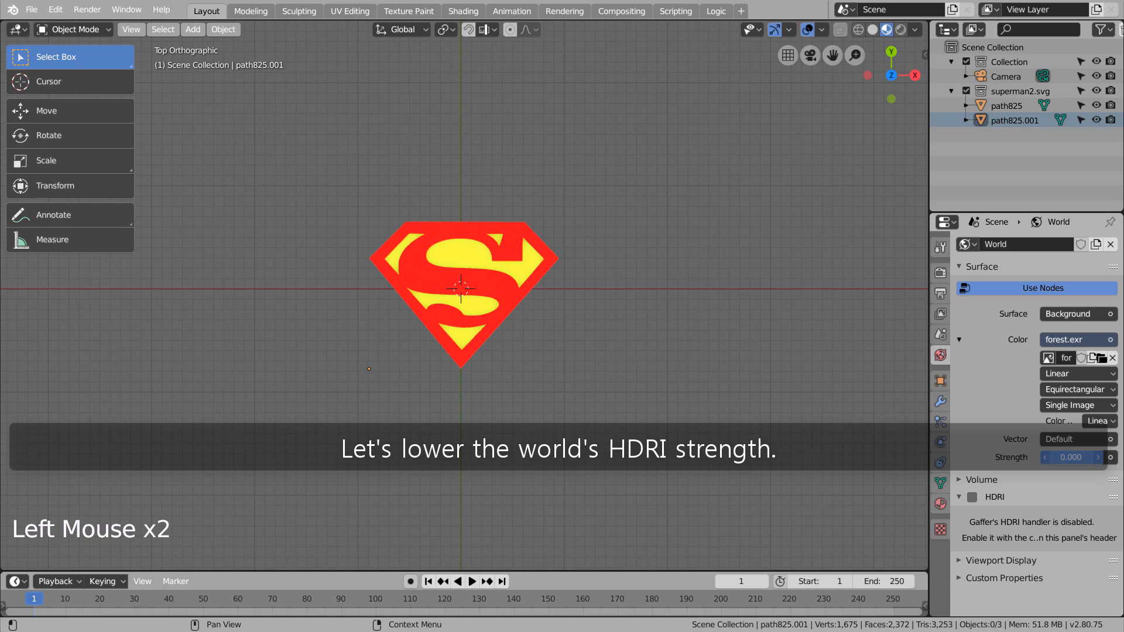
left_click(1071, 457)
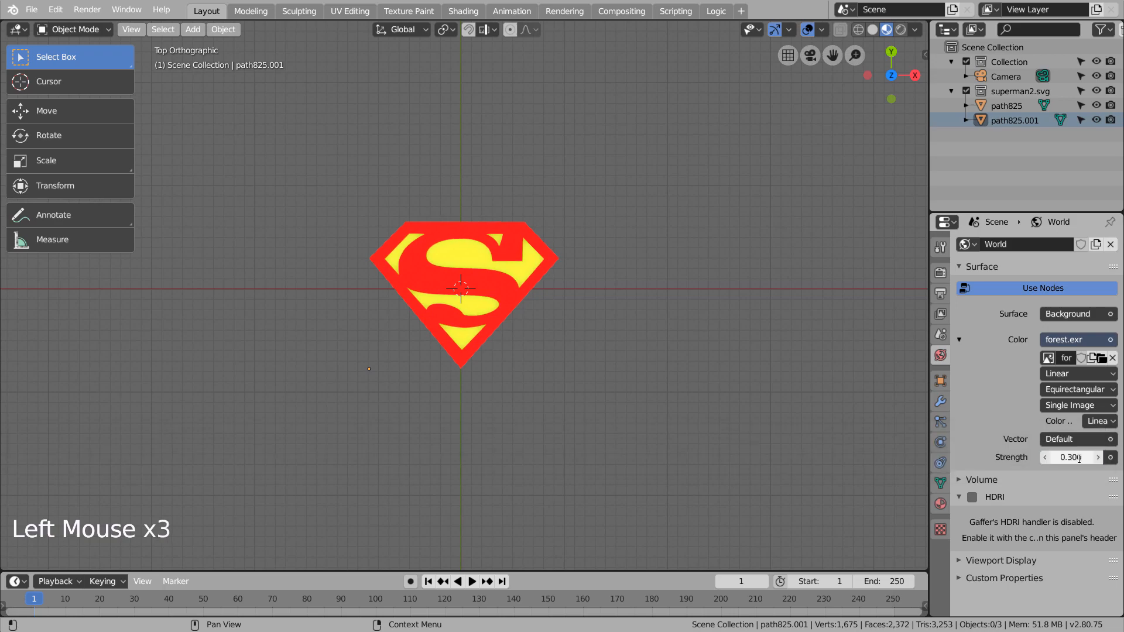
left_click(901, 30)
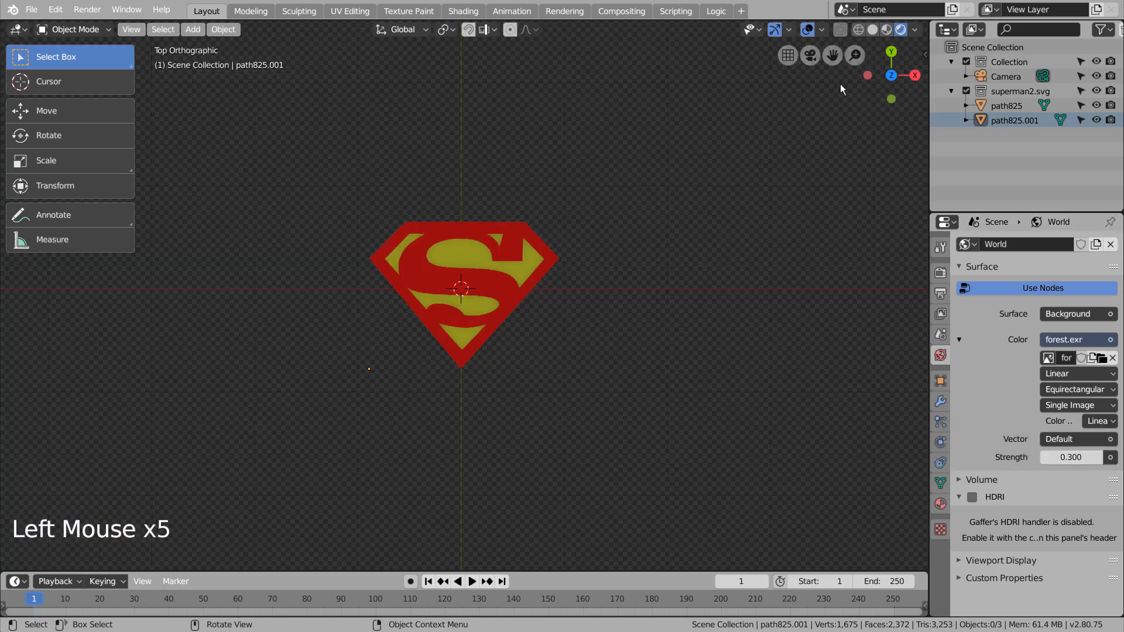
Step: Add a plane mesh under the logo as ground and scale it up by about 1.83
middle_click_drag(661, 321, 665, 299)
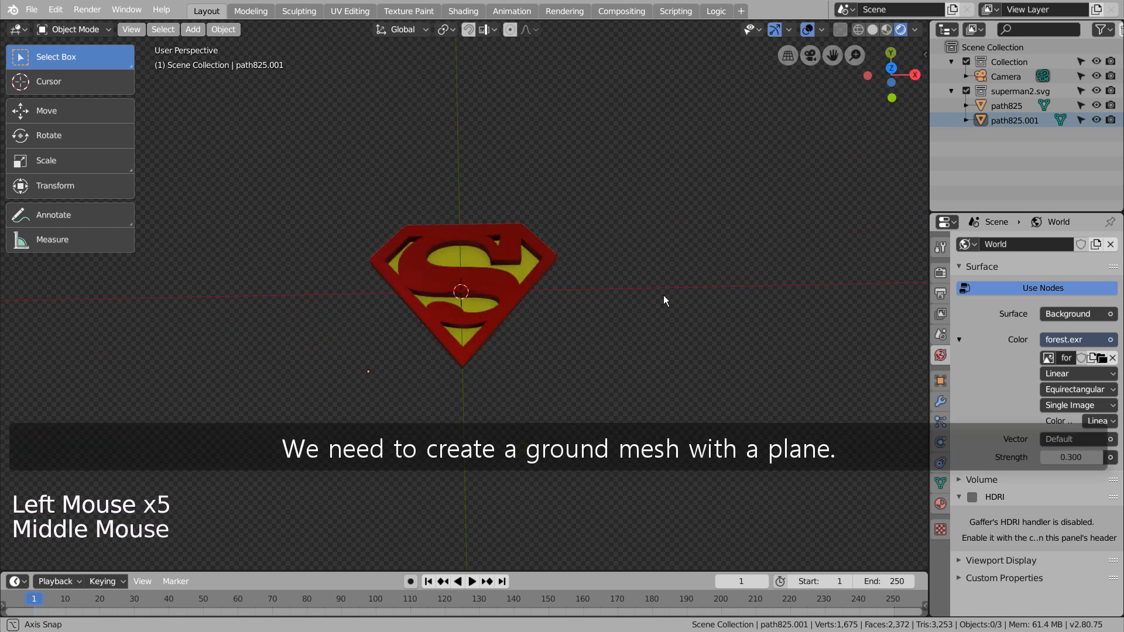
left_click(664, 296)
key("shift+a")
mouse_move(673, 202)
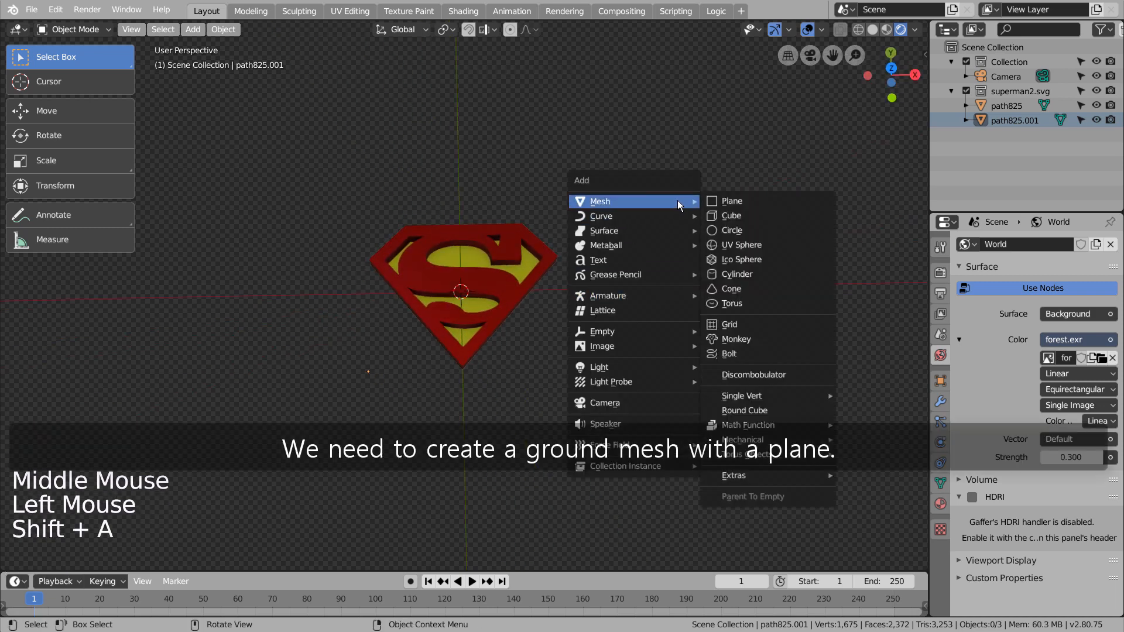
left_click(757, 202)
key("s")
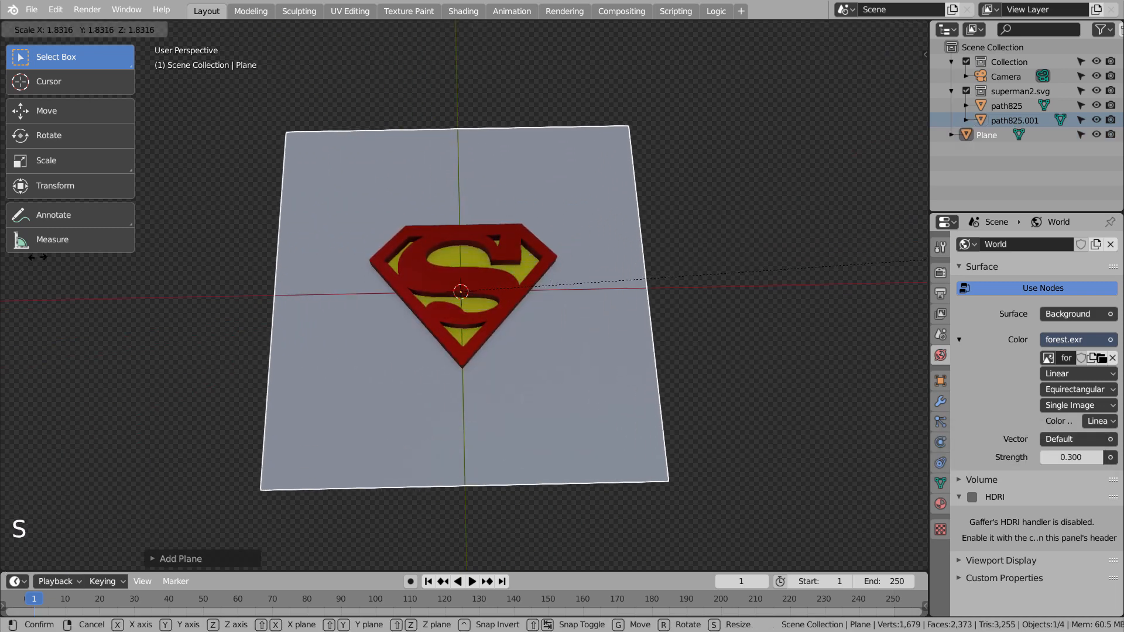
left_click(41, 265)
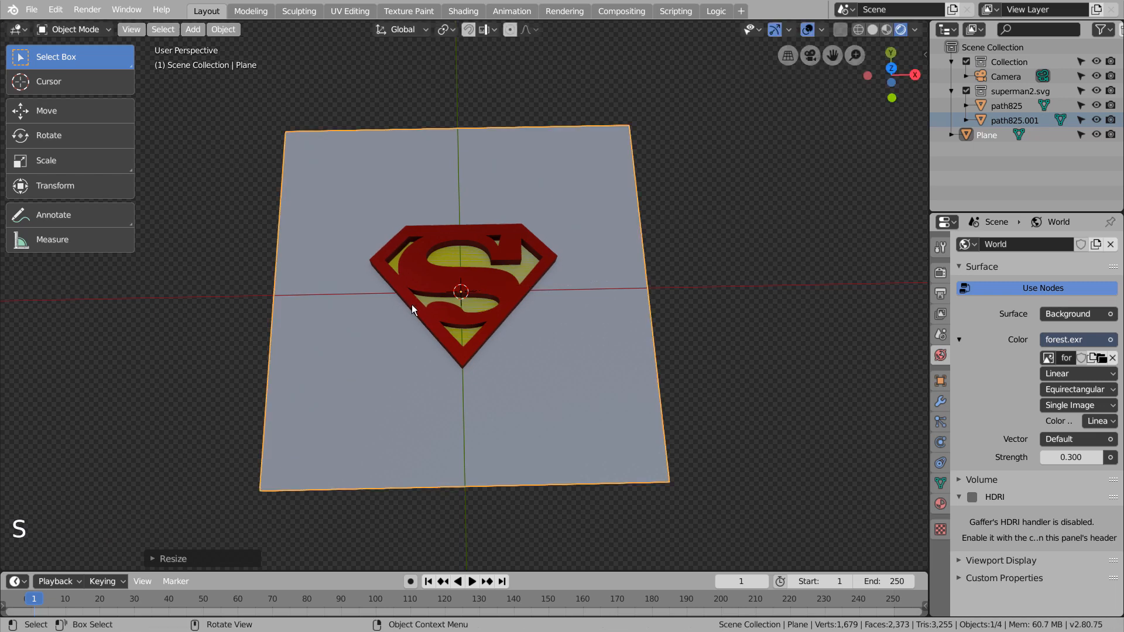
Step: Create a new material on the ground plane and set its base color to a saturated blue
left_click(940, 503)
left_click(1051, 305)
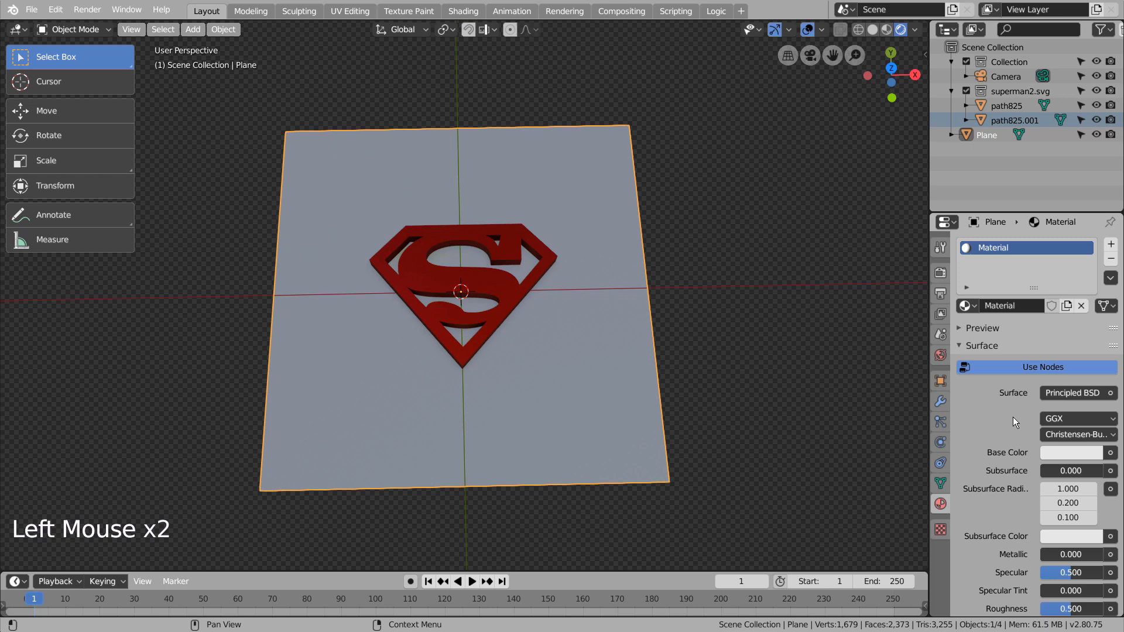
left_click(1055, 452)
left_click(1071, 274)
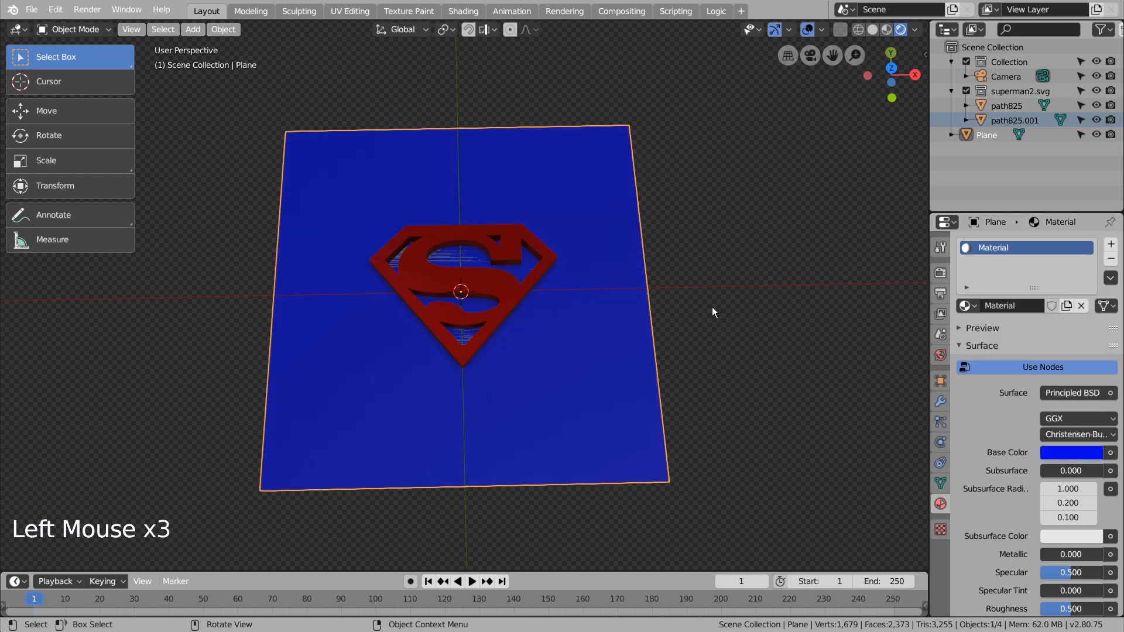
Step: Move the blue ground plane slightly down along Z so it does not overlap the logo's yellow backing plate
middle_click_drag(712, 306, 497, 264)
left_click(739, 365)
left_click(44, 111)
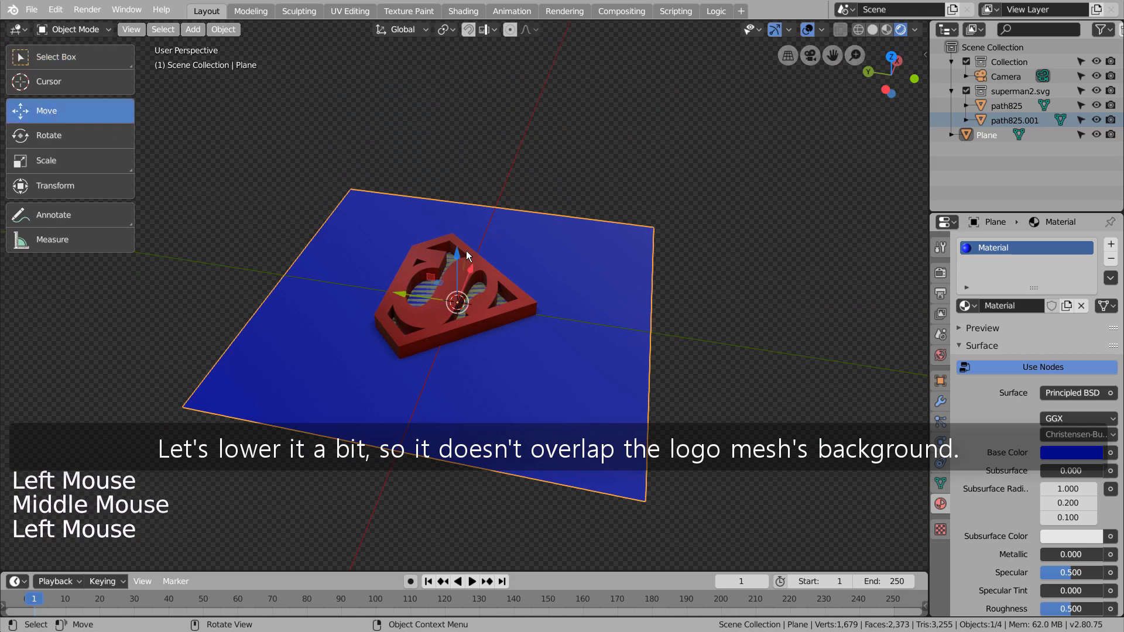
left_click_drag(457, 255, 458, 260)
Step: Add a second plane and raise it along Z well above the logo as a light source
mouse_move(620, 336)
middle_mouse_down()
mouse_move(602, 378)
mouse_move(541, 402)
mouse_move(529, 373)
mouse_move(622, 334)
middle_mouse_up()
left_click(666, 323)
key("shift+a")
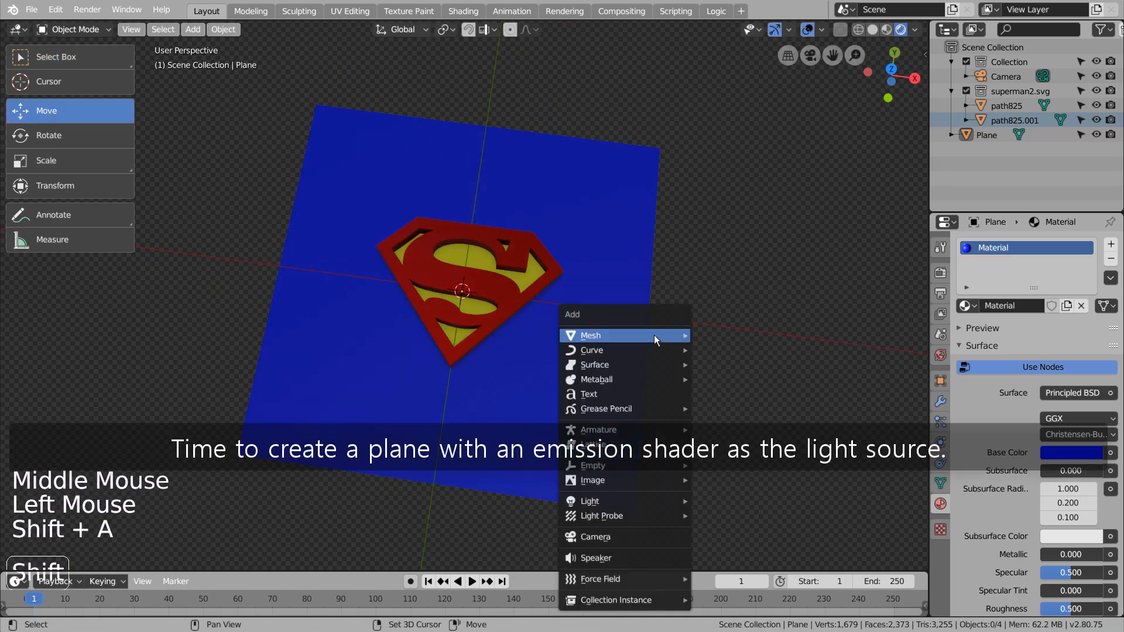
mouse_move(654, 335)
left_click(734, 33)
middle_click_drag(702, 330, 663, 230)
left_click_drag(466, 247, 472, 547)
Step: Create a new material on the upper plane and change its surface shader to Emission
left_click(1002, 303)
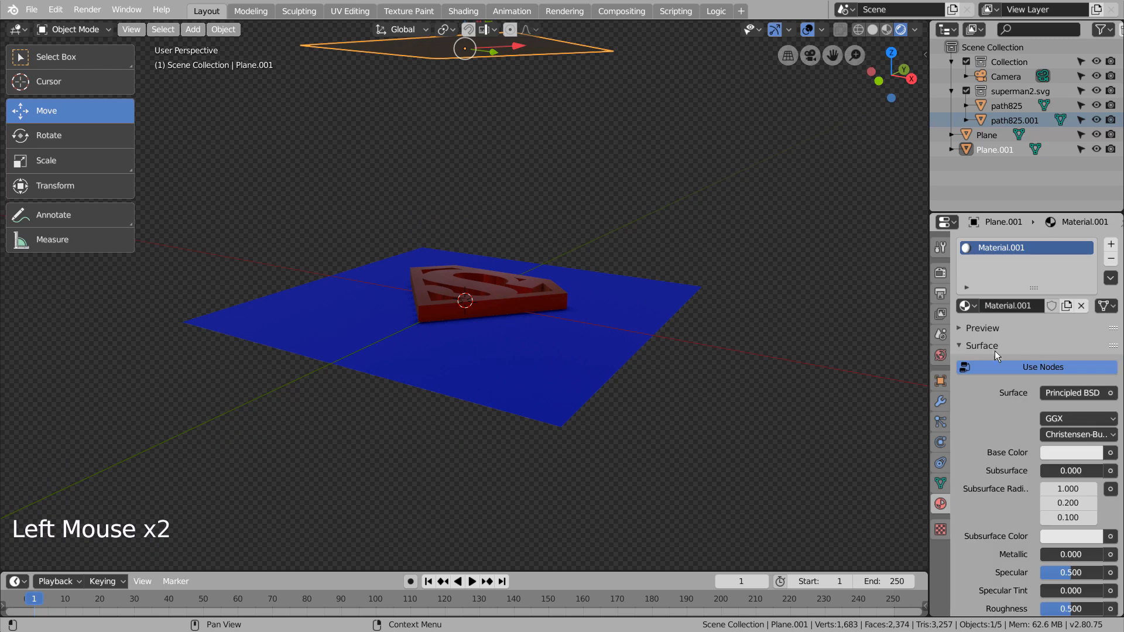
left_click(1066, 393)
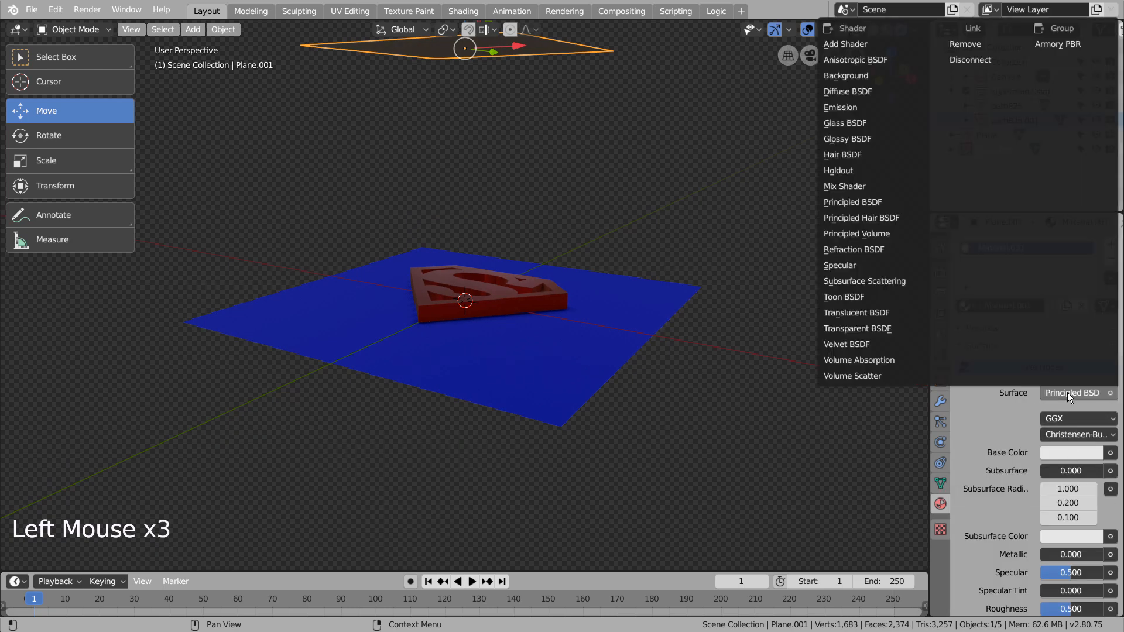
left_click(840, 108)
middle_click(1033, 439)
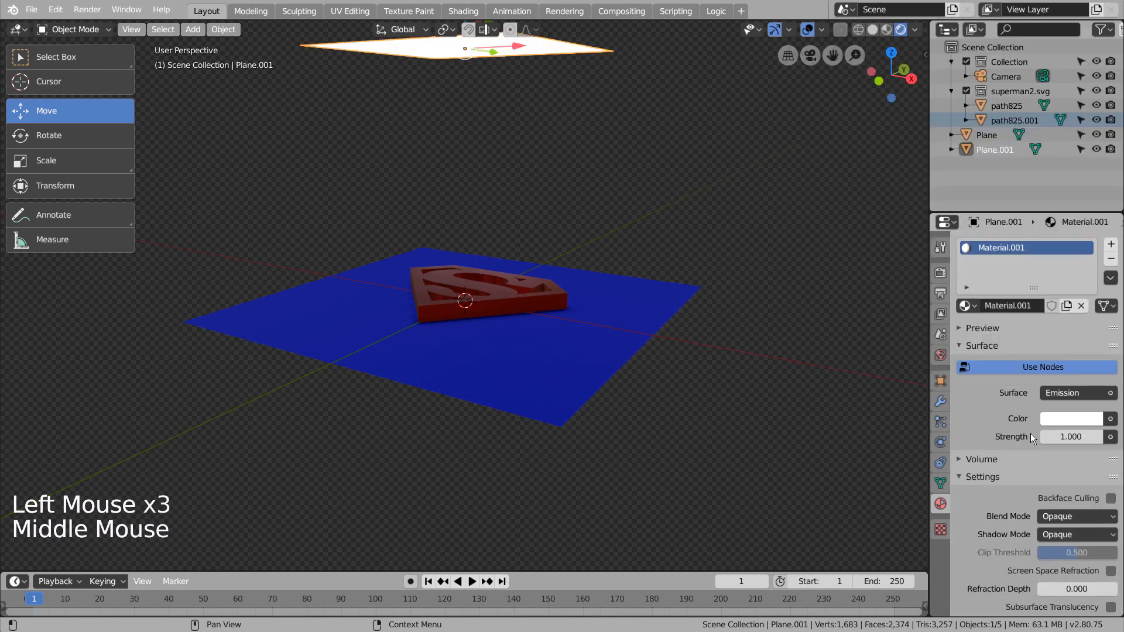
left_click(1033, 438)
Step: Change the scene's render engine from Eevee to Cycles
middle_click_drag(909, 378, 904, 268)
left_click(940, 273)
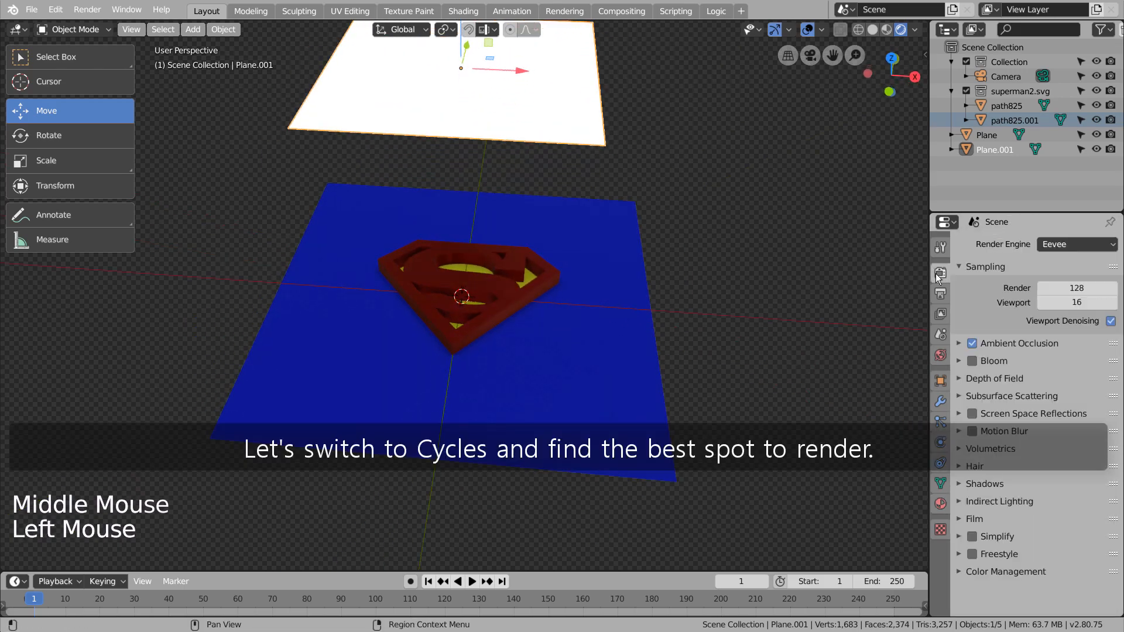
left_click(1059, 243)
left_click(1058, 289)
Step: Raise the emissive light plane farther above the logo along Z
mouse_move(676, 308)
middle_mouse_down()
mouse_move(694, 343)
mouse_move(683, 331)
middle_mouse_up()
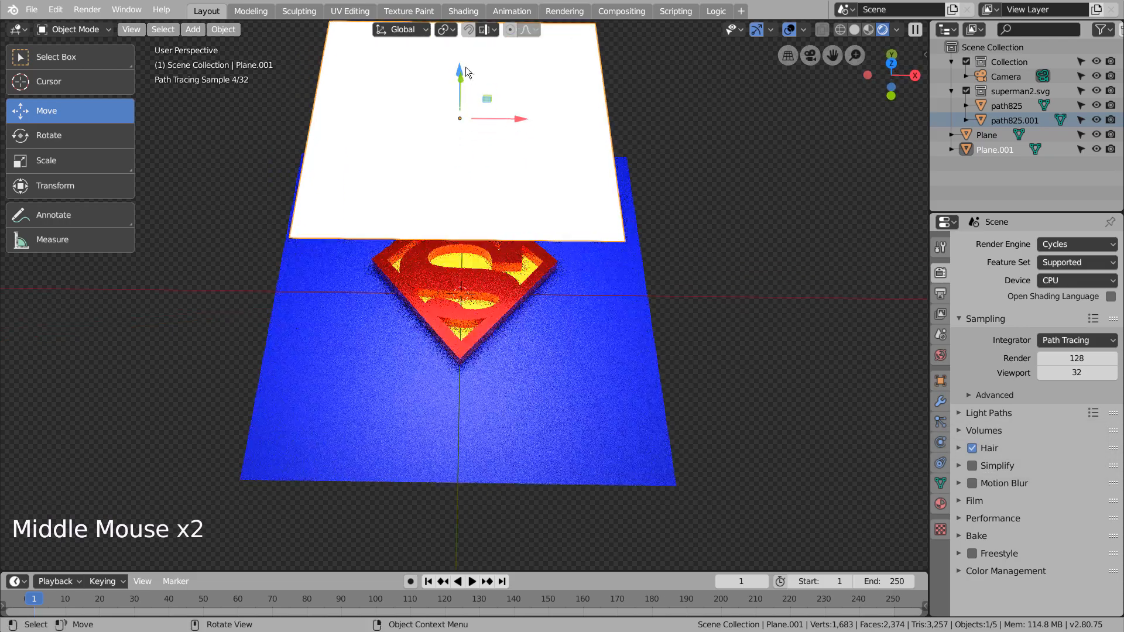
middle_click_drag(465, 67, 440, 200)
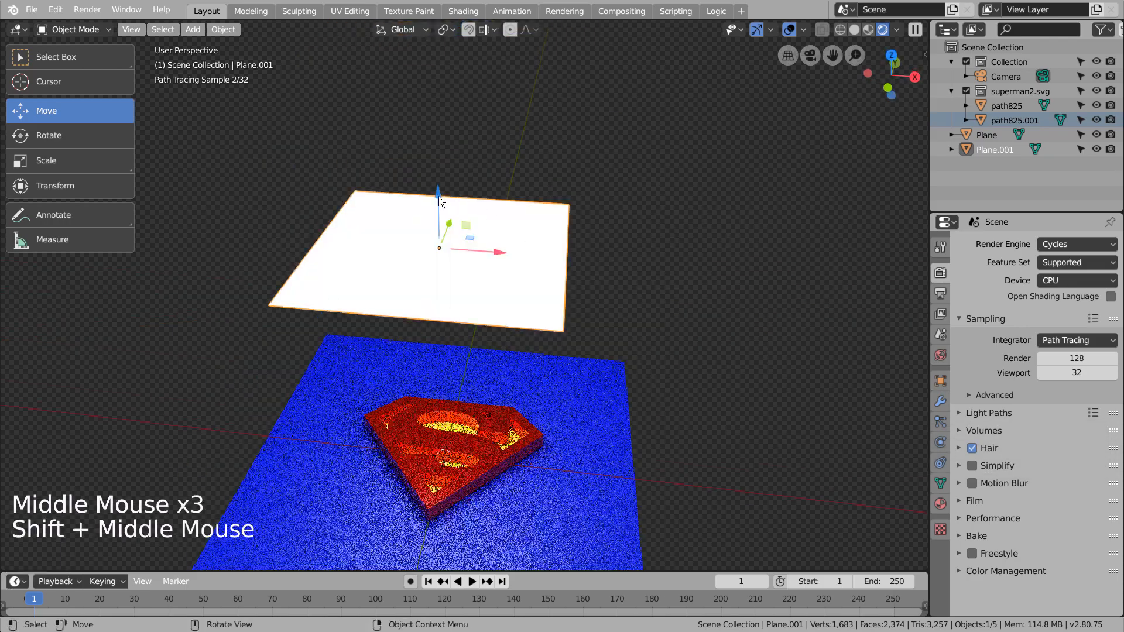
left_click_drag(440, 200, 442, 56)
Step: Align the camera to a close front view of the logo and fine-tune its framing with walk navigation
middle_click_drag(494, 326, 605, 275)
scroll(599, 313, "up", 4)
mouse_move(609, 338)
middle_mouse_down()
mouse_move(627, 332)
mouse_move(598, 419)
mouse_move(542, 345)
mouse_move(588, 351)
mouse_move(598, 335)
mouse_move(618, 336)
middle_mouse_up()
scroll(612, 327, "up", 2)
key("ctrl+alt+KP_0")
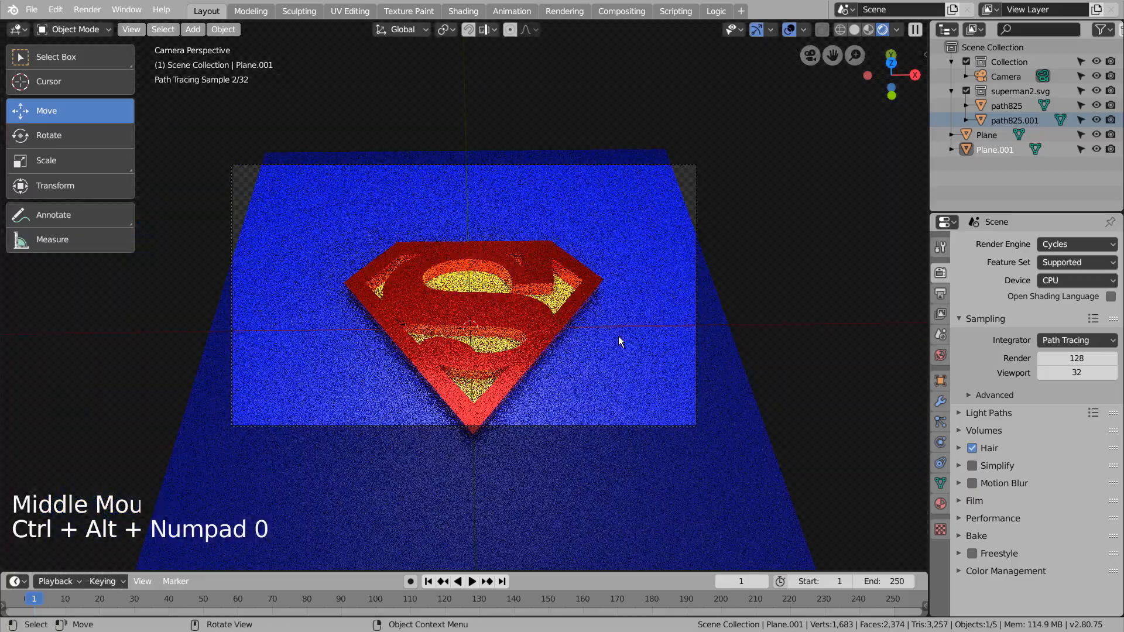
key("shift+grave")
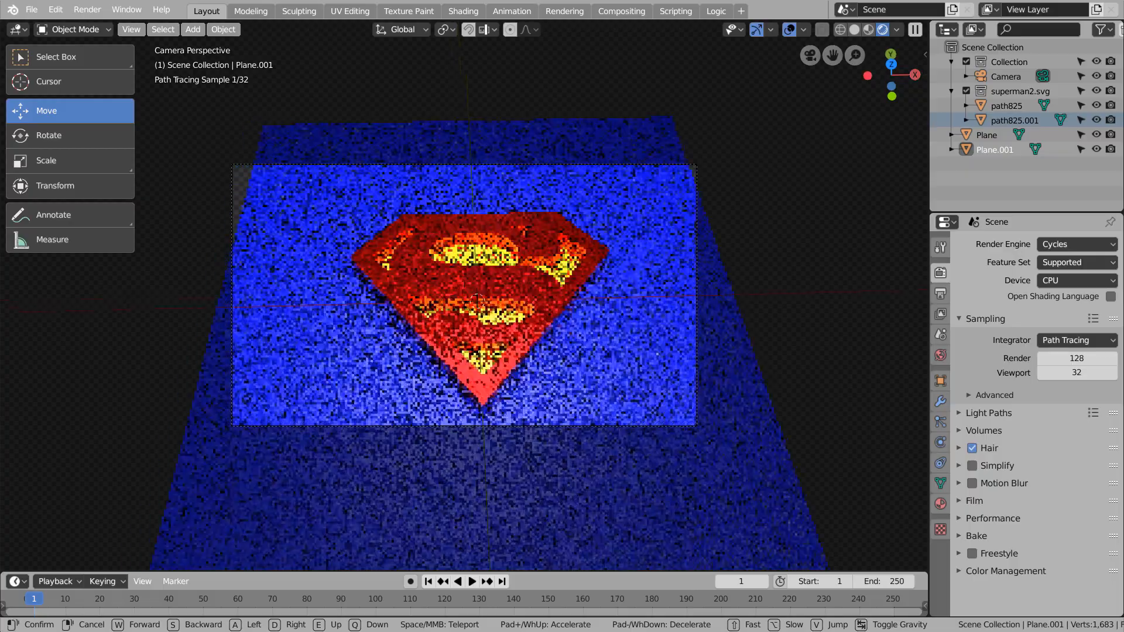
left_click(659, 326)
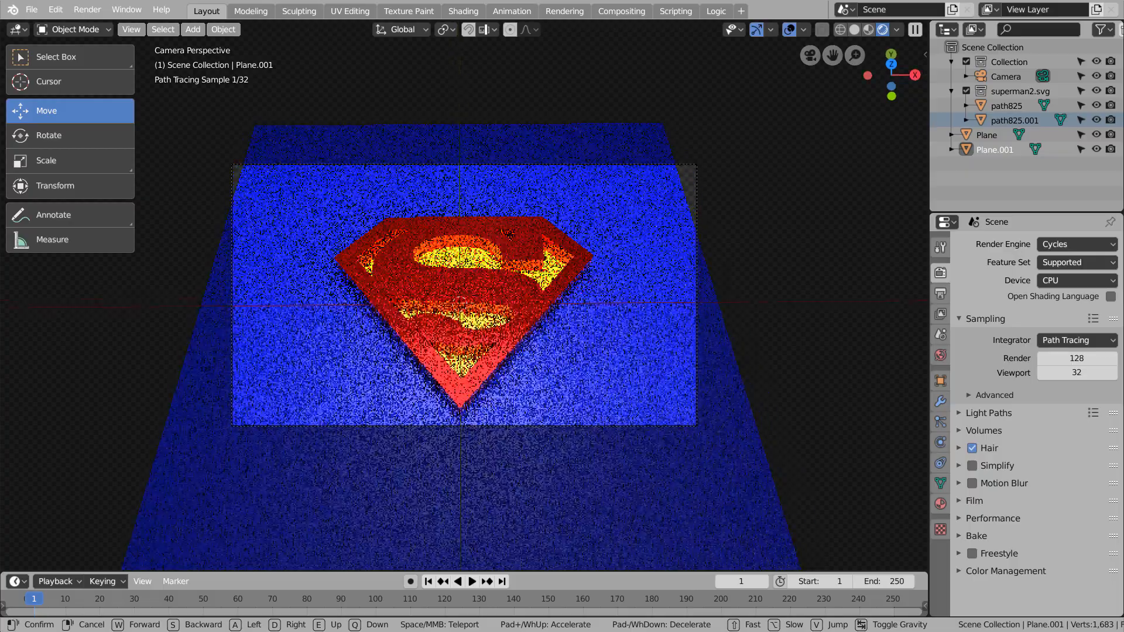
Step: Scale the blue ground plane up until it fills the whole camera frame
key("s")
left_click(658, 316)
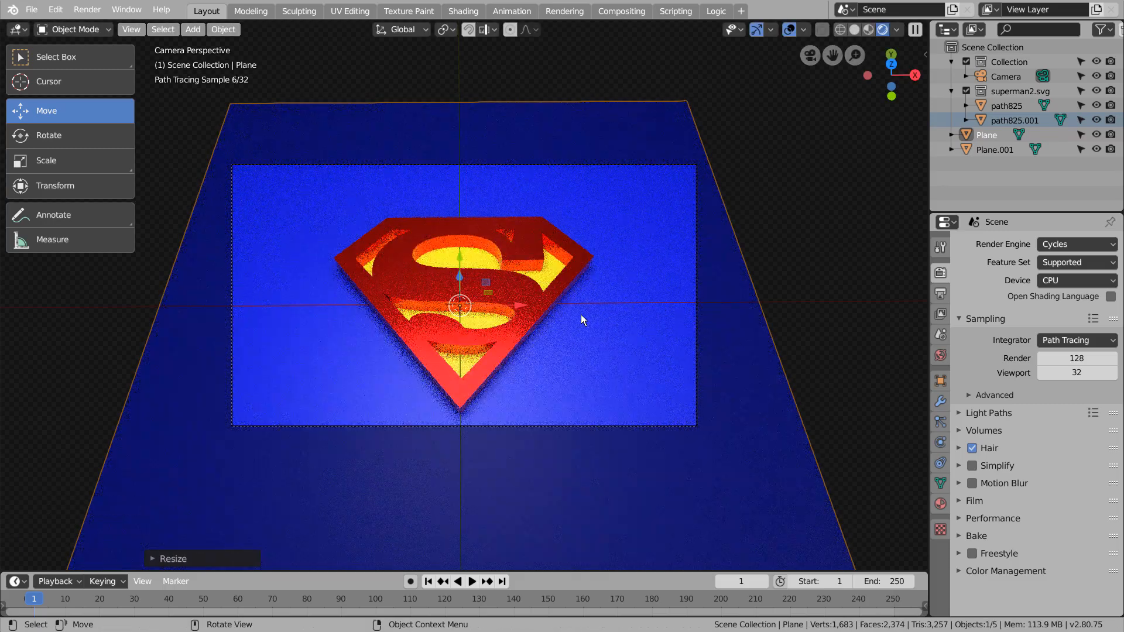
Step: Pull the camera back from the logo with walk navigation and scale the blue ground plane up by about 1.21 to fill the frame
key("shift+grave")
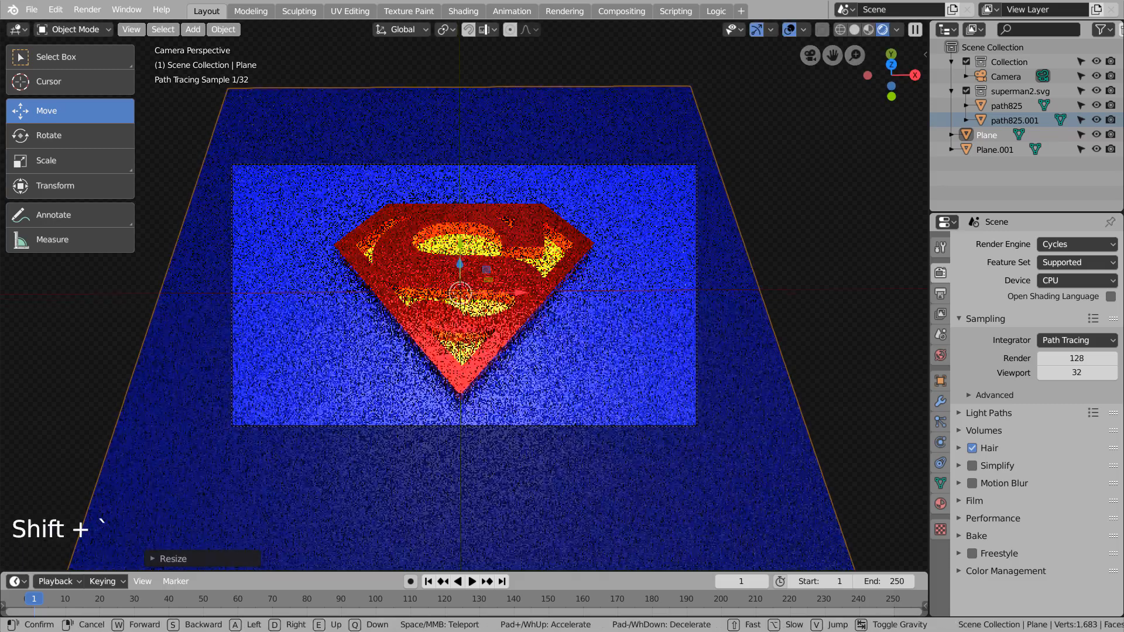
left_click(480, 303)
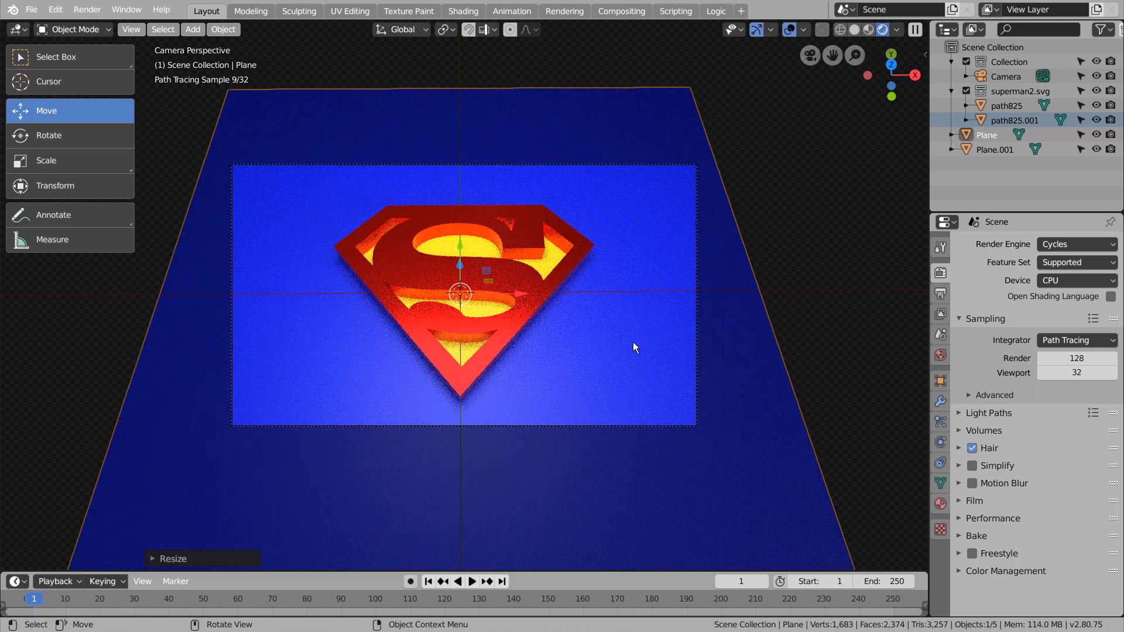
key("shift+grave")
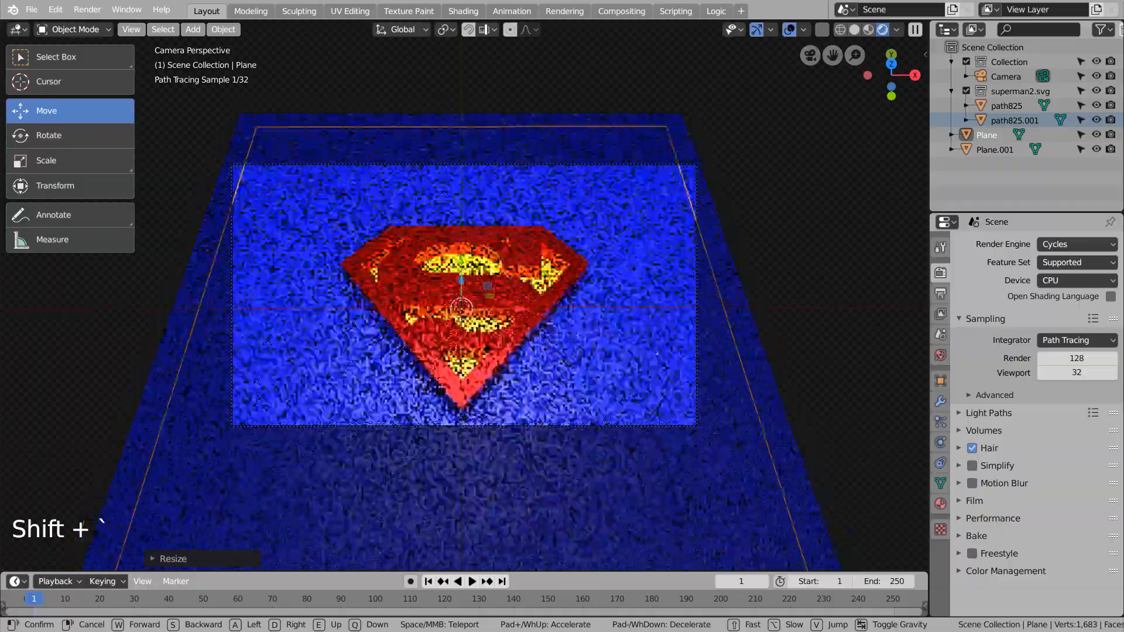
key("q")
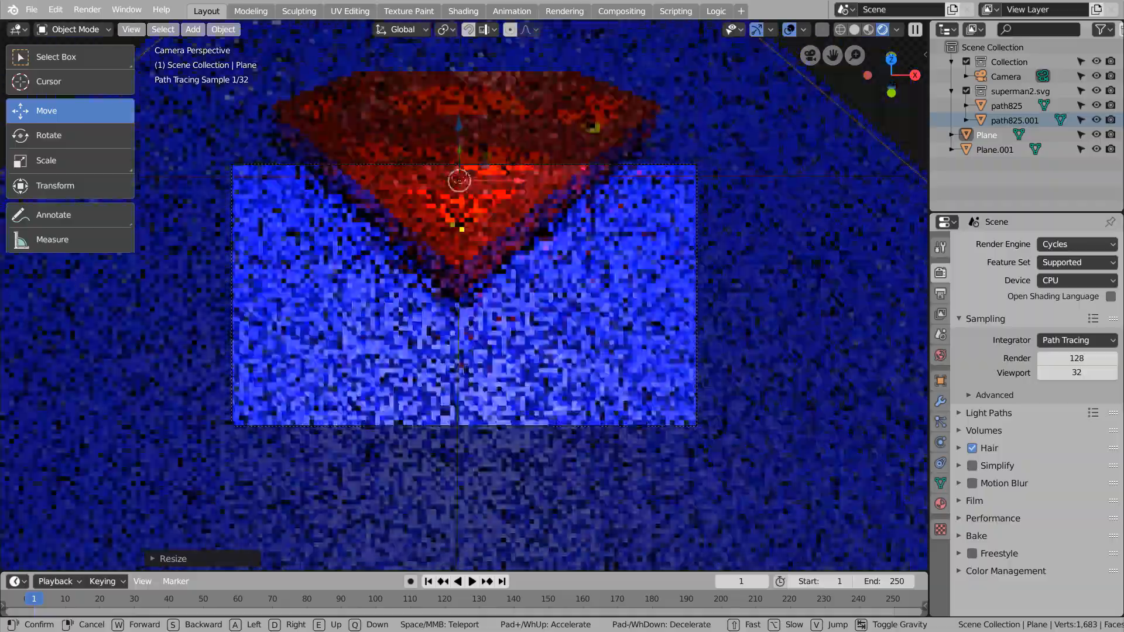
key("e")
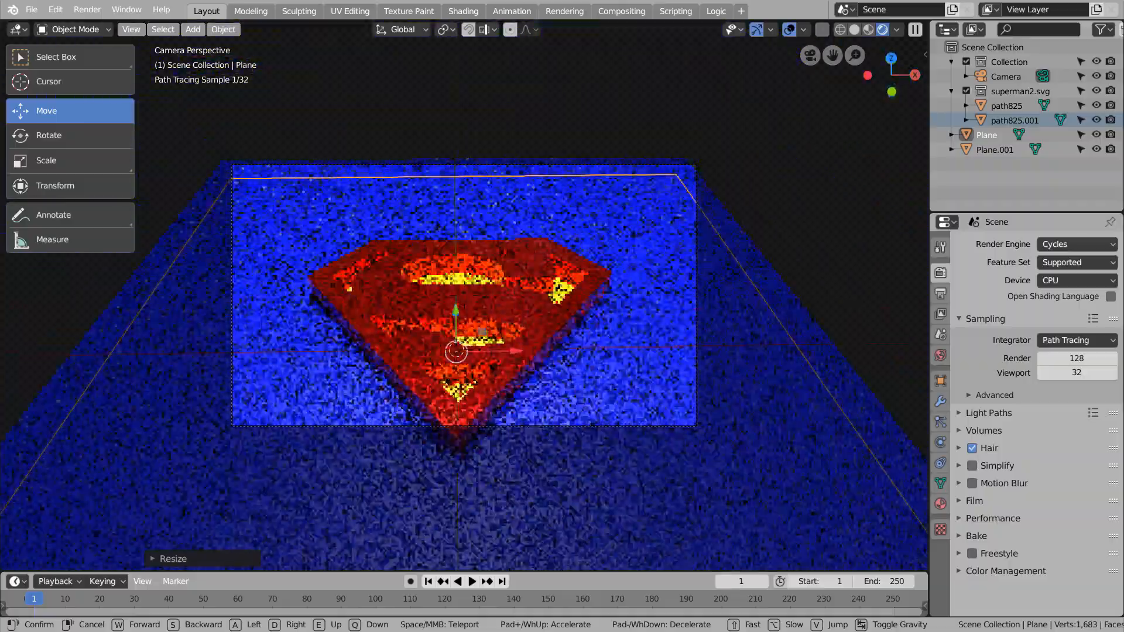
key("s")
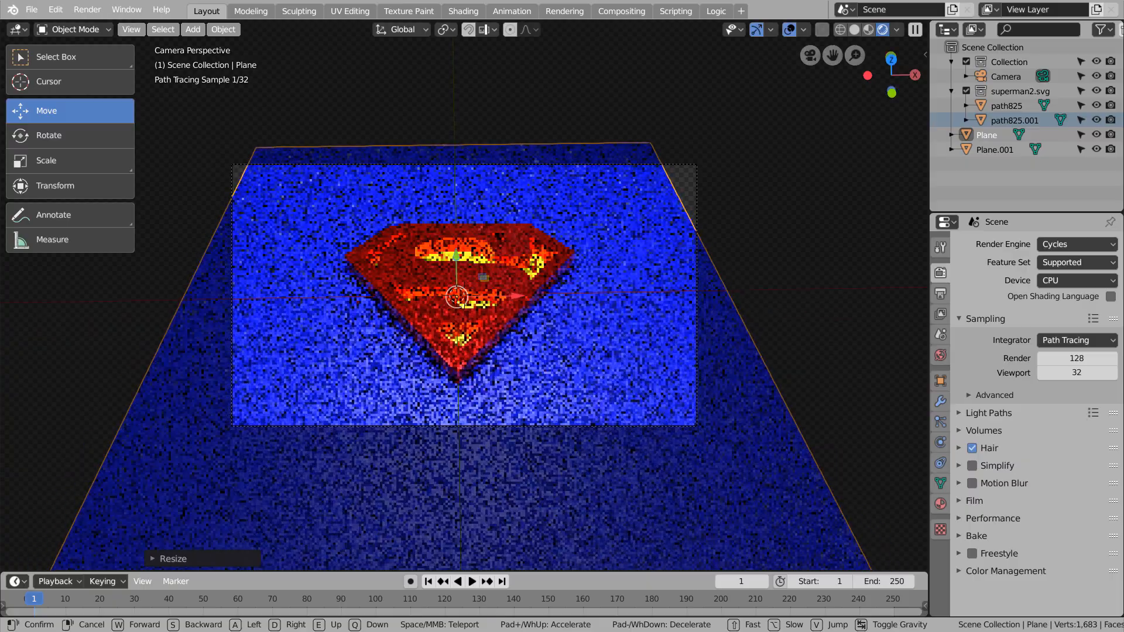
key("s")
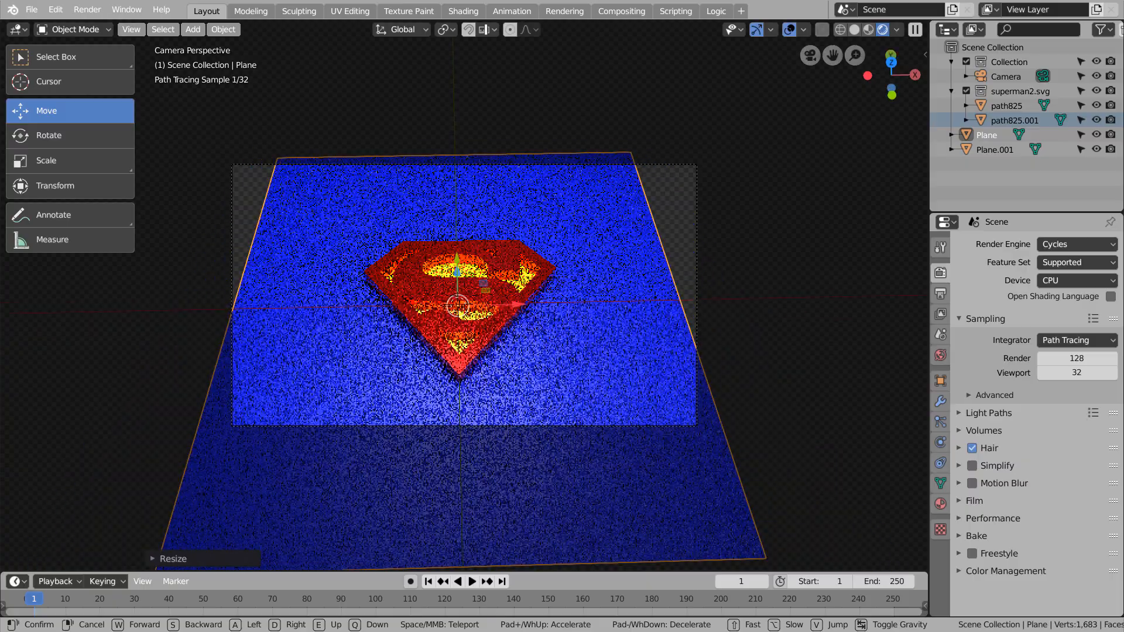
key("w")
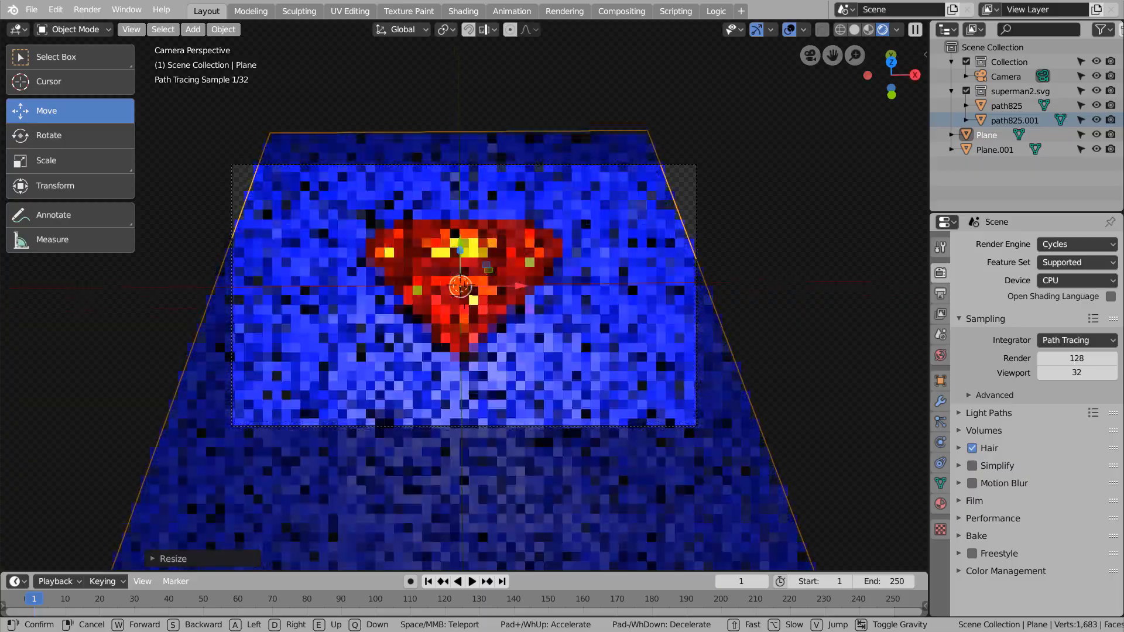
left_click(572, 371)
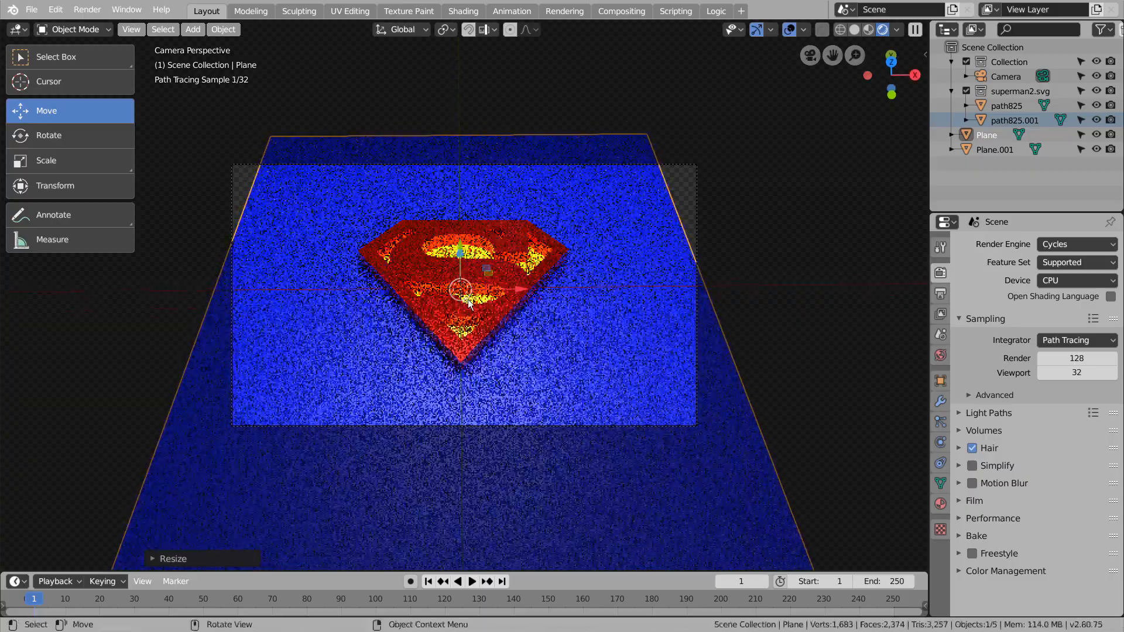
key("s")
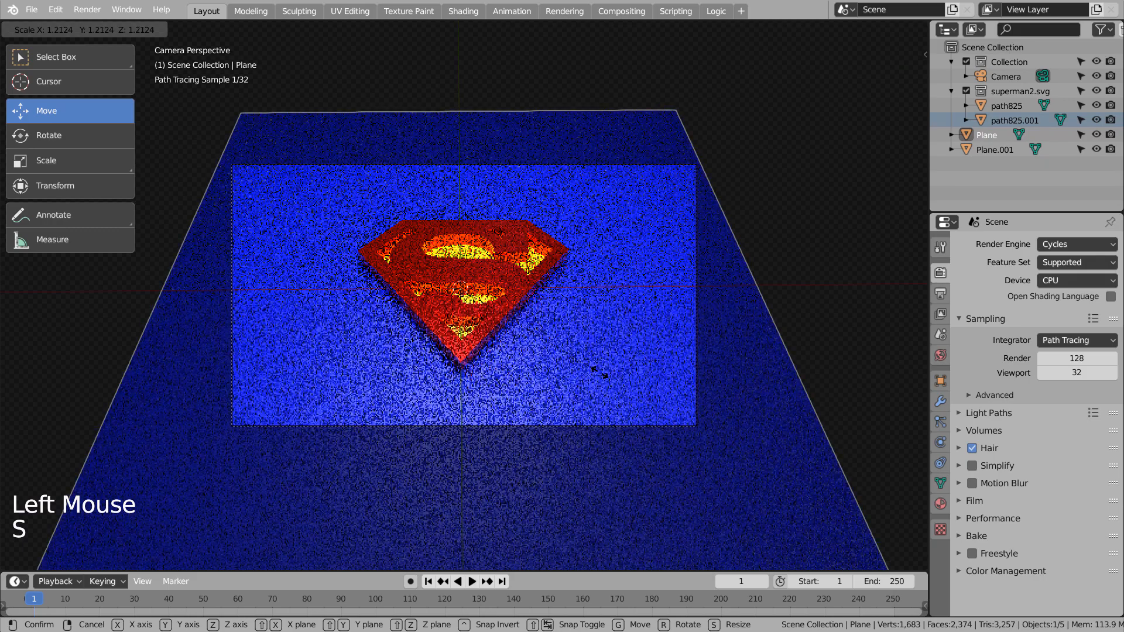
left_click(589, 367)
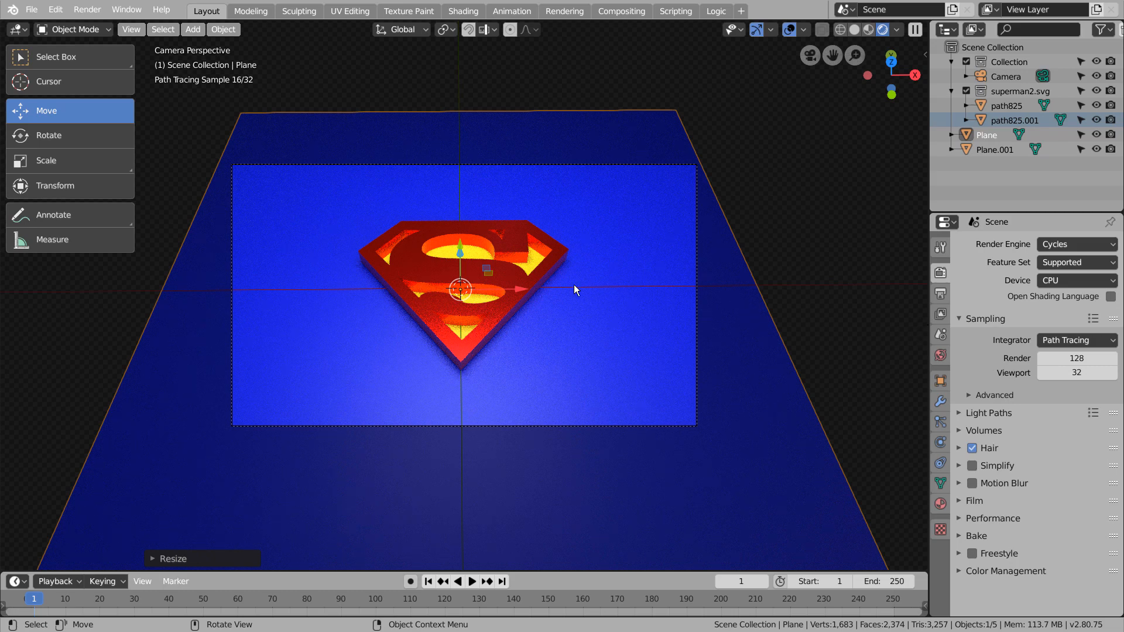
Step: Change the material of the logo's yellow inner part to a yellow Emission shader with hue 0.170, saturation 1.000 and strength 3
left_click(536, 255)
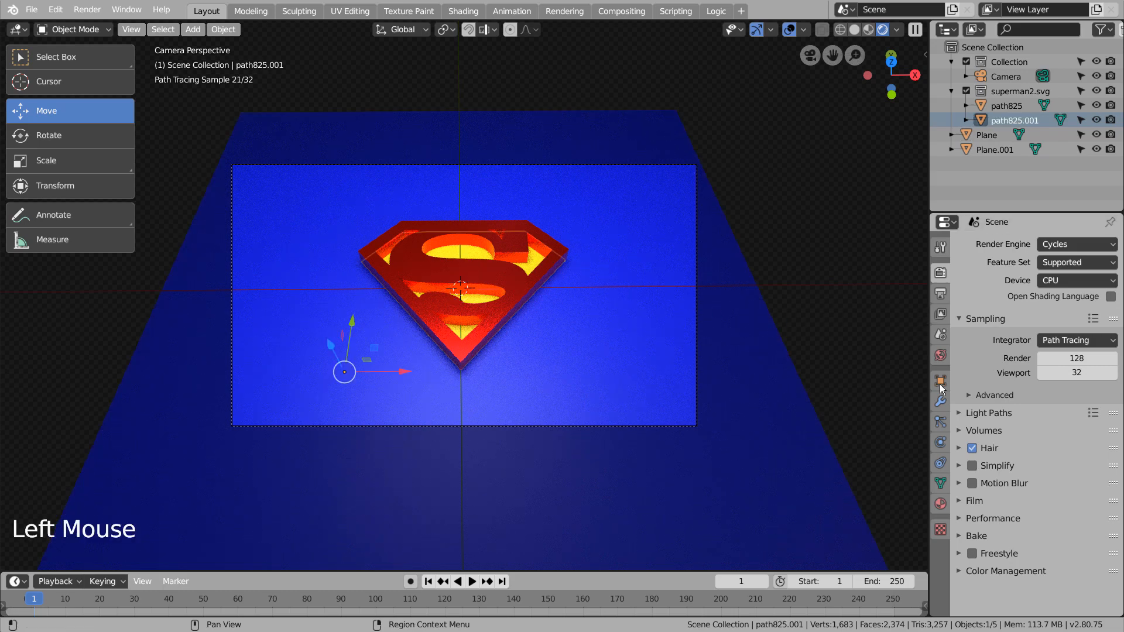
left_click(940, 504)
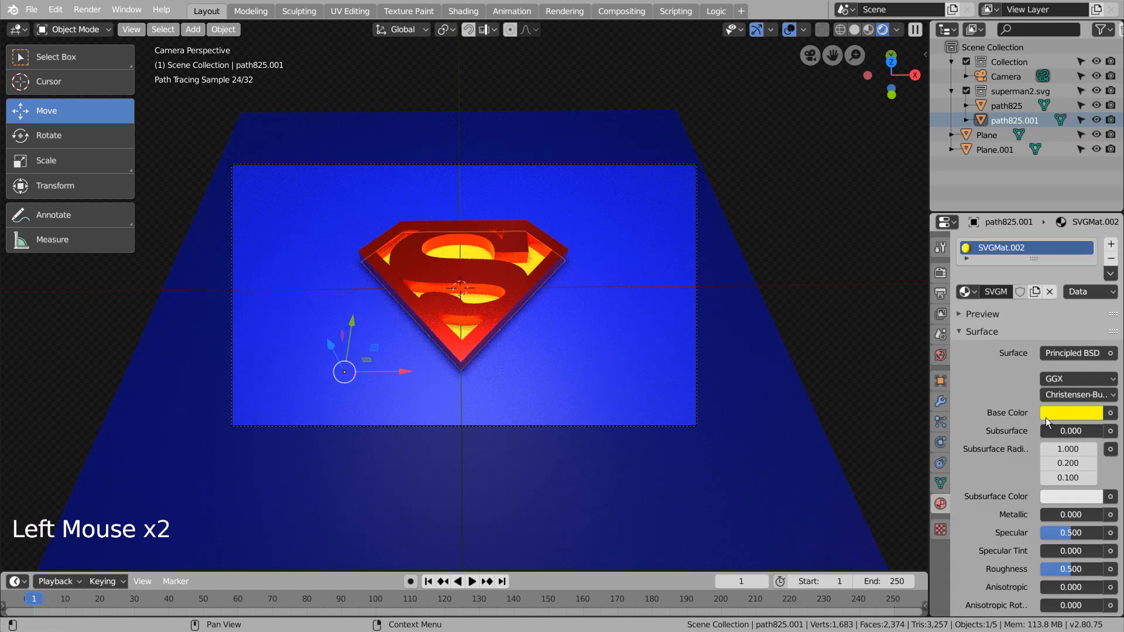
left_click(1074, 354)
left_click(869, 69)
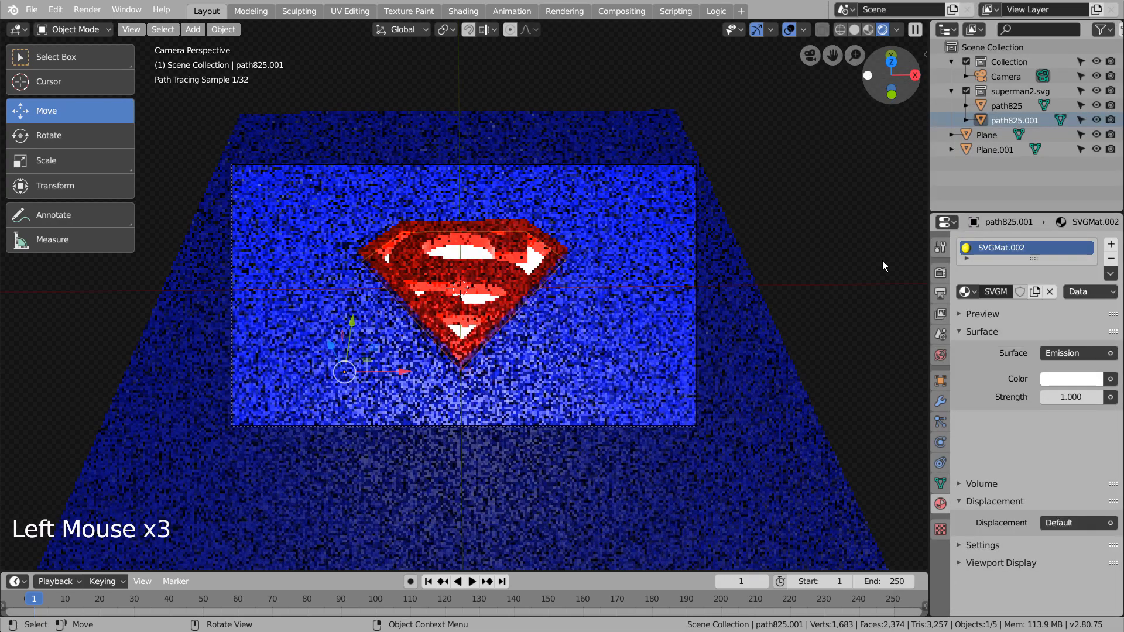
left_click(1080, 378)
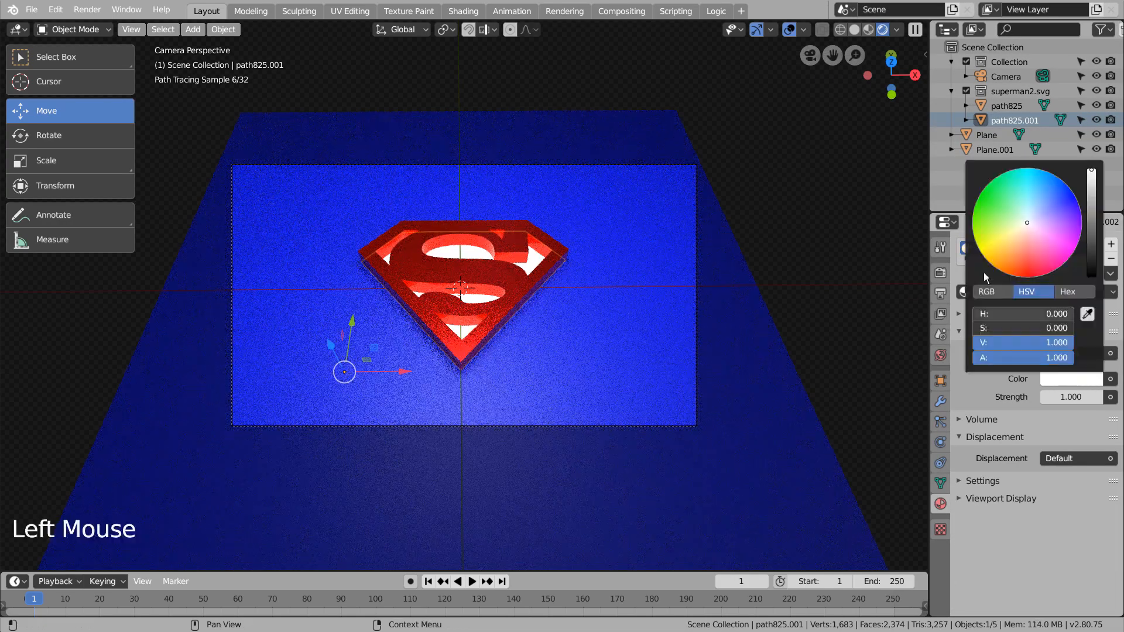
left_click(979, 249)
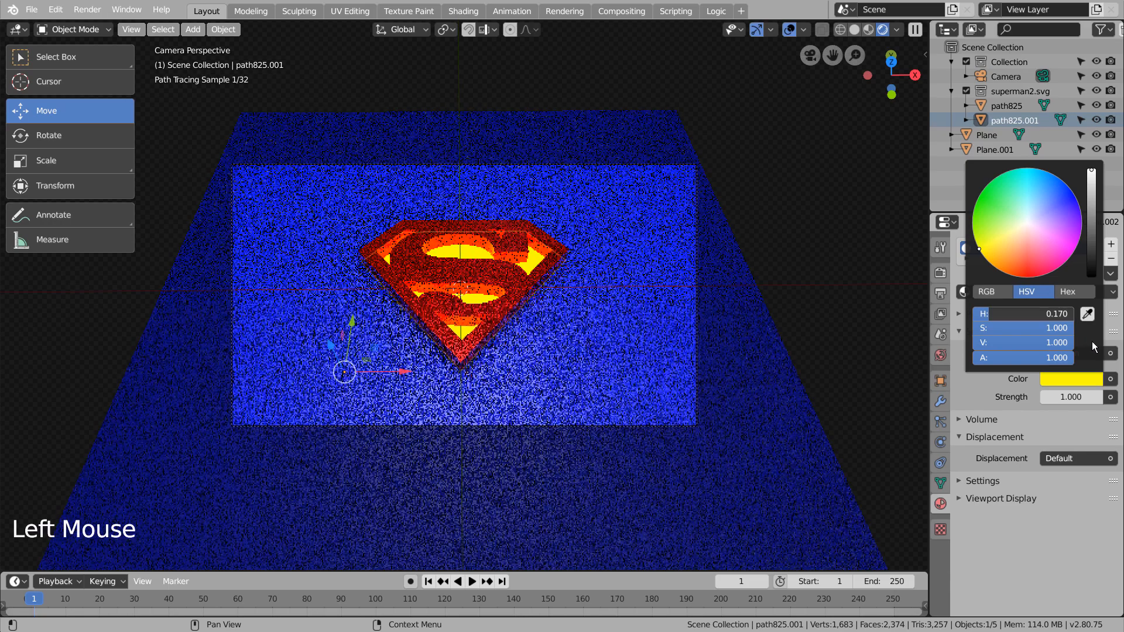
left_click(1071, 397)
key("Return")
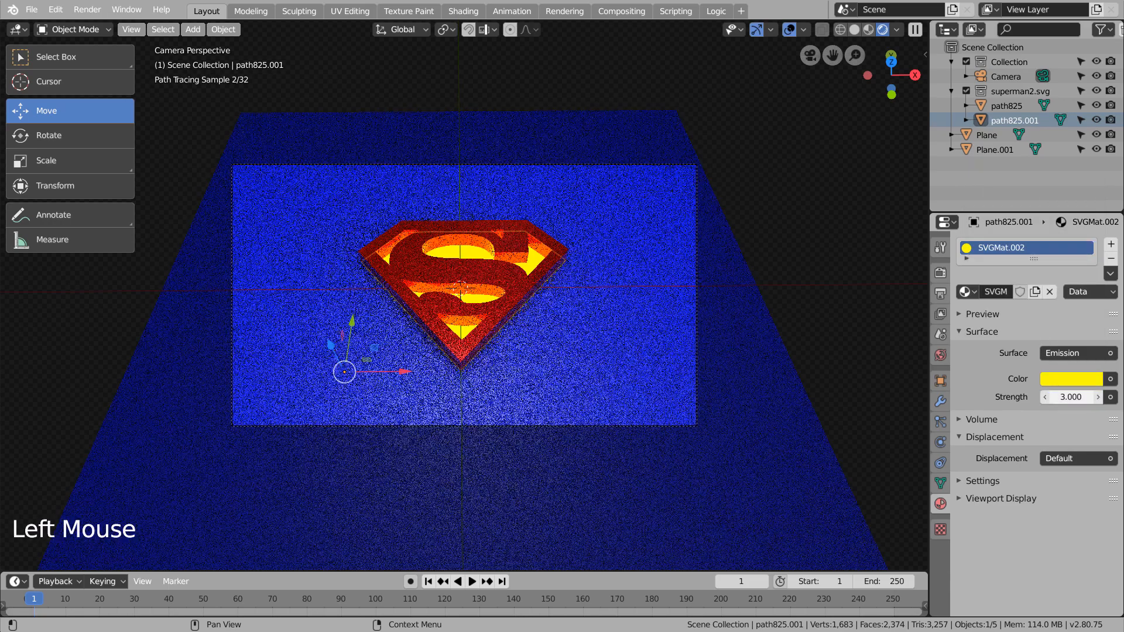
Step: Try emission strengths of 8 and 4 on the logo's yellow material and return the strength to 3
left_click(1048, 398)
type("8")
key("Return")
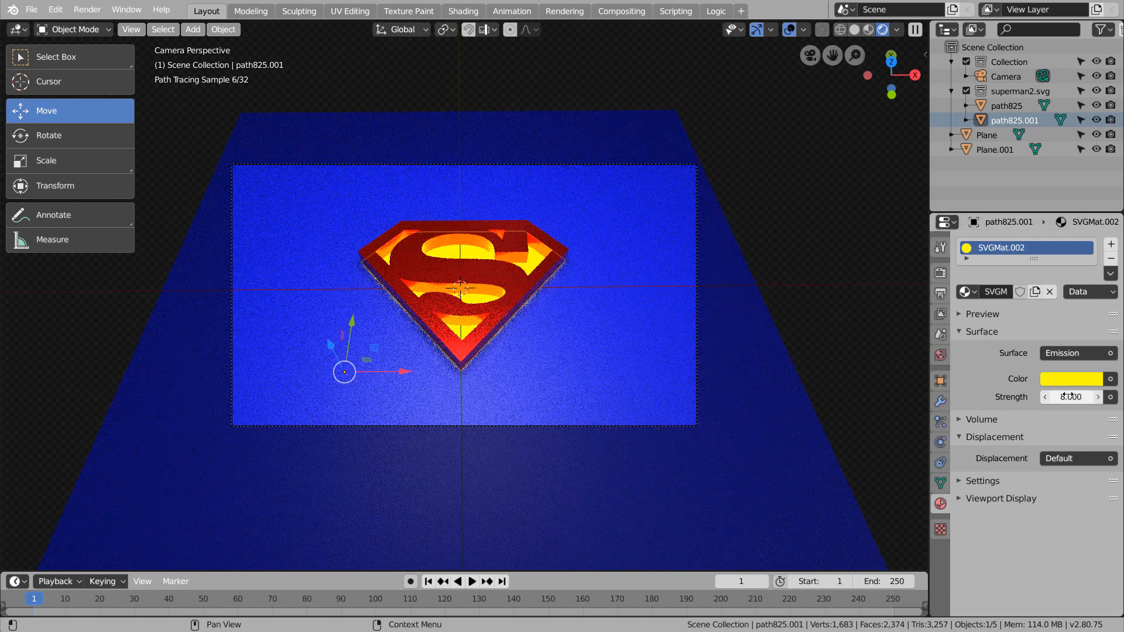
left_click(1047, 397)
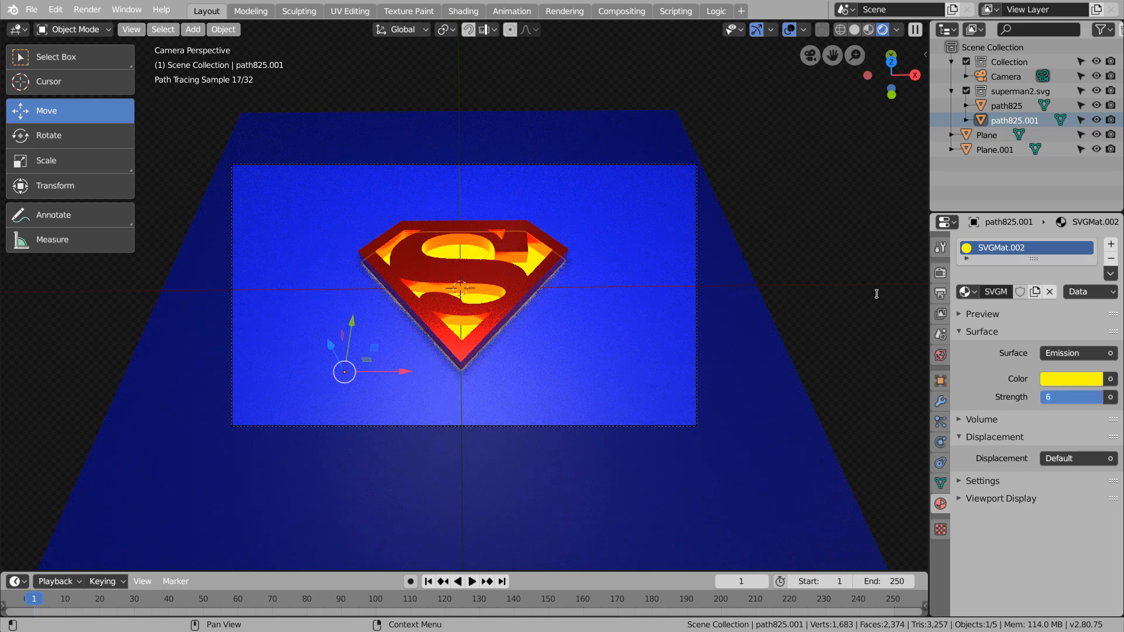
type("6")
key("BackSpace")
type("4")
key("Return")
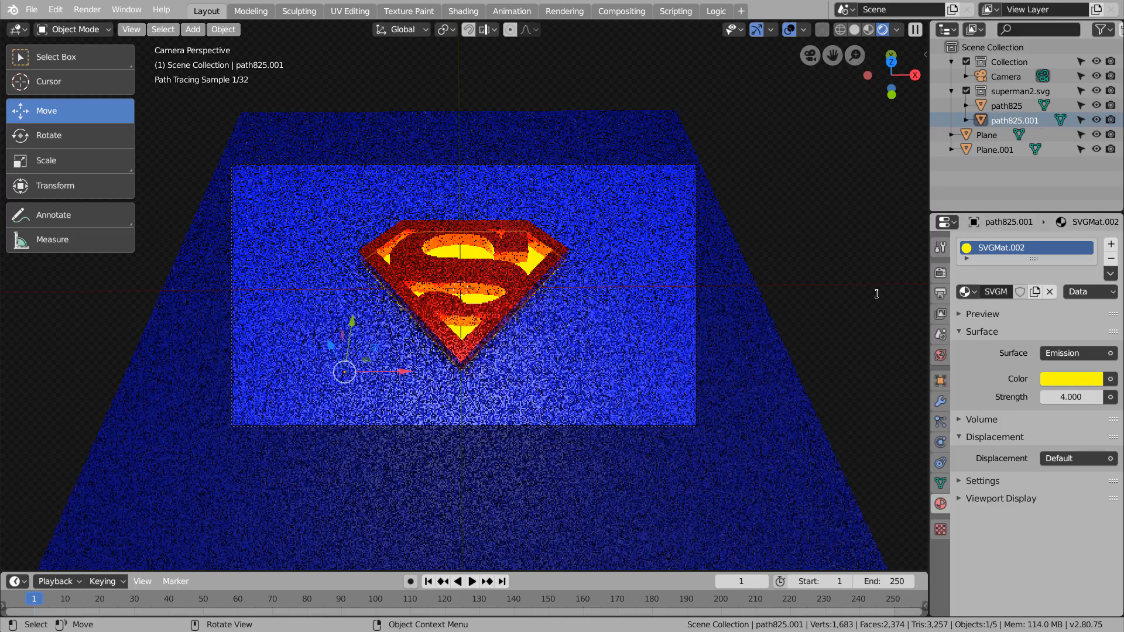
left_click(1062, 396)
type("3")
key("Return")
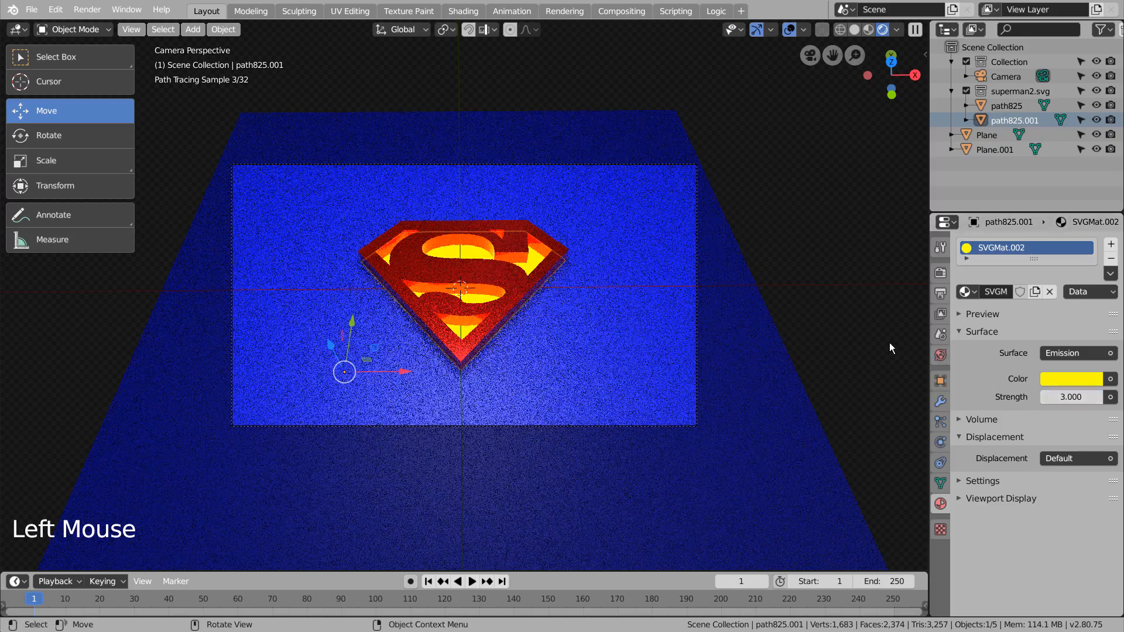
Step: Align the camera to a more head-on view of the logo from above and clear the object selection
middle_click_drag(579, 318, 576, 346)
key("ctrl+alt+KP_0")
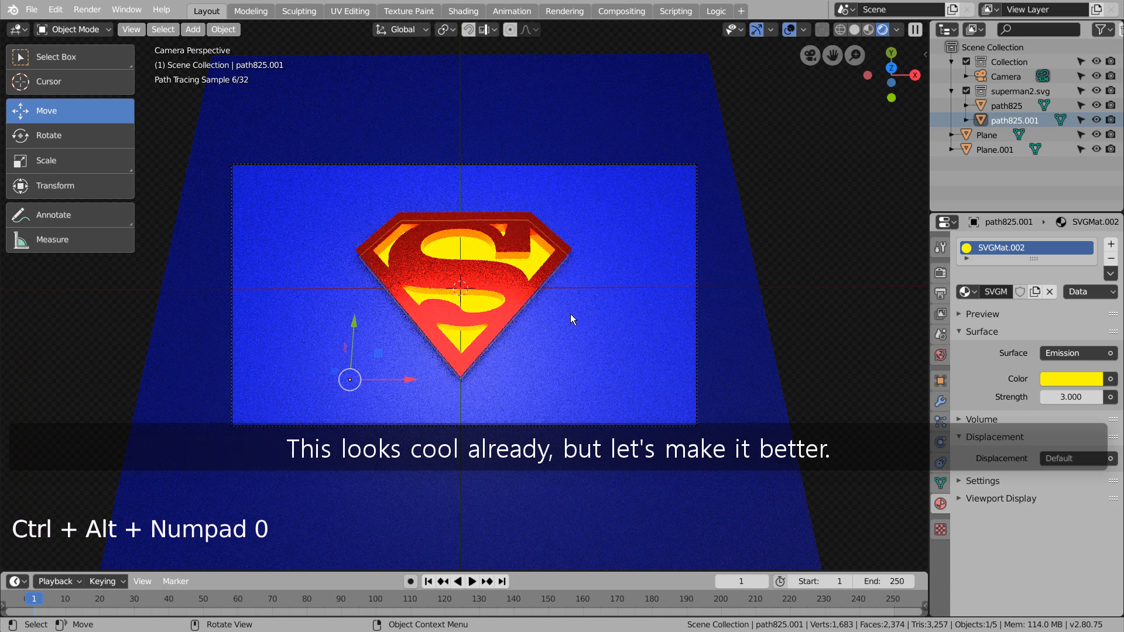
left_click(822, 325)
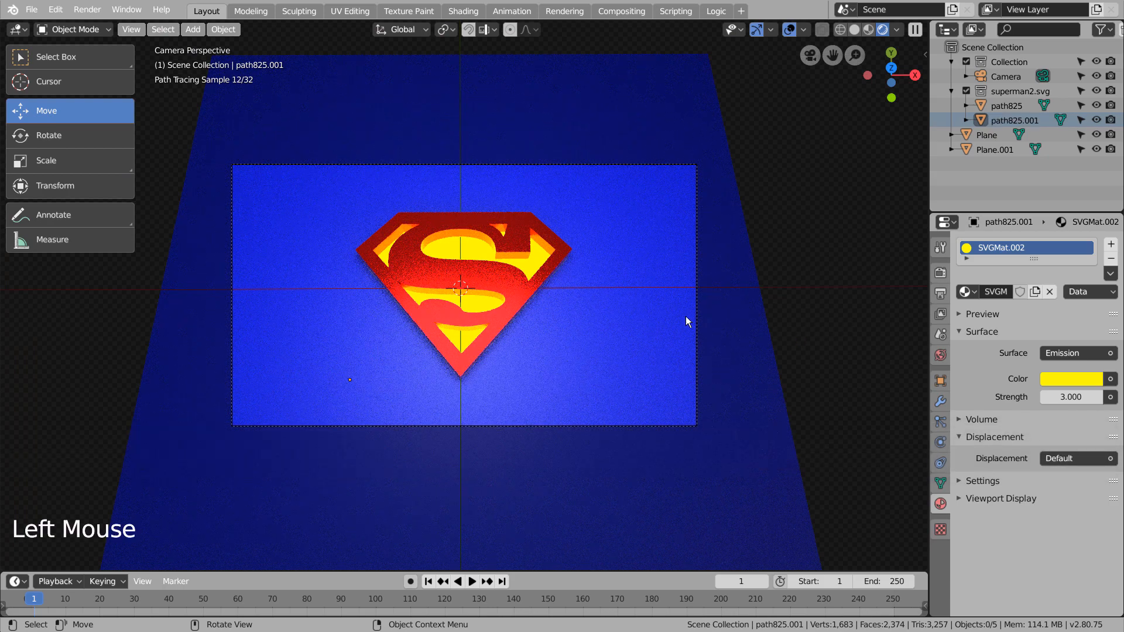
Step: Open the blue ground plane's material in the Shading workspace and look at the scene through the camera
left_click(631, 336)
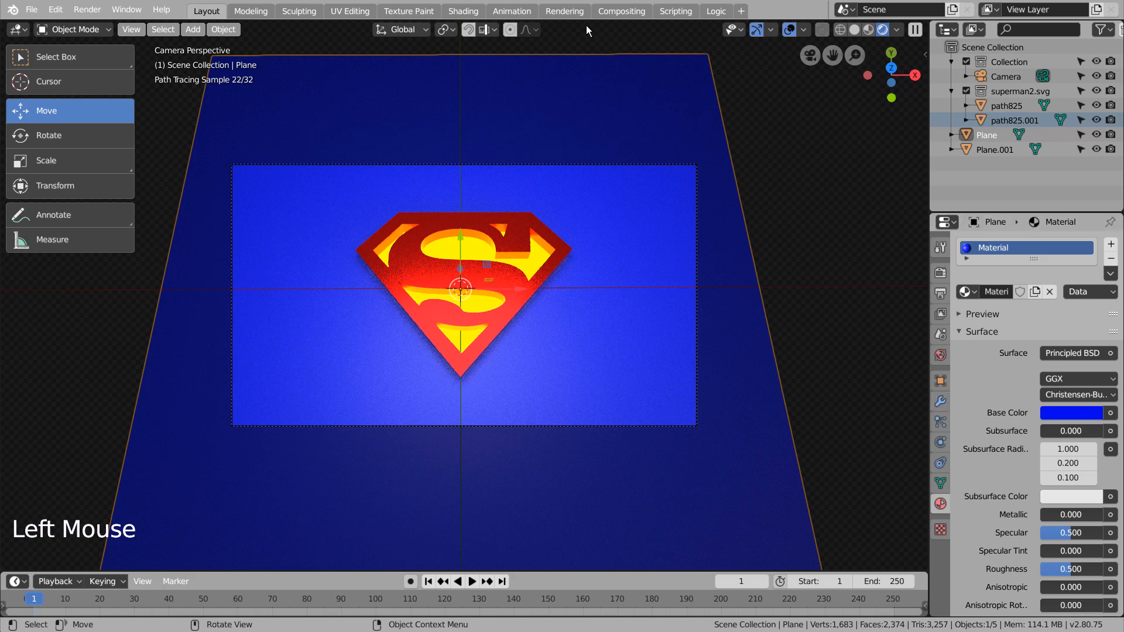
left_click(462, 11)
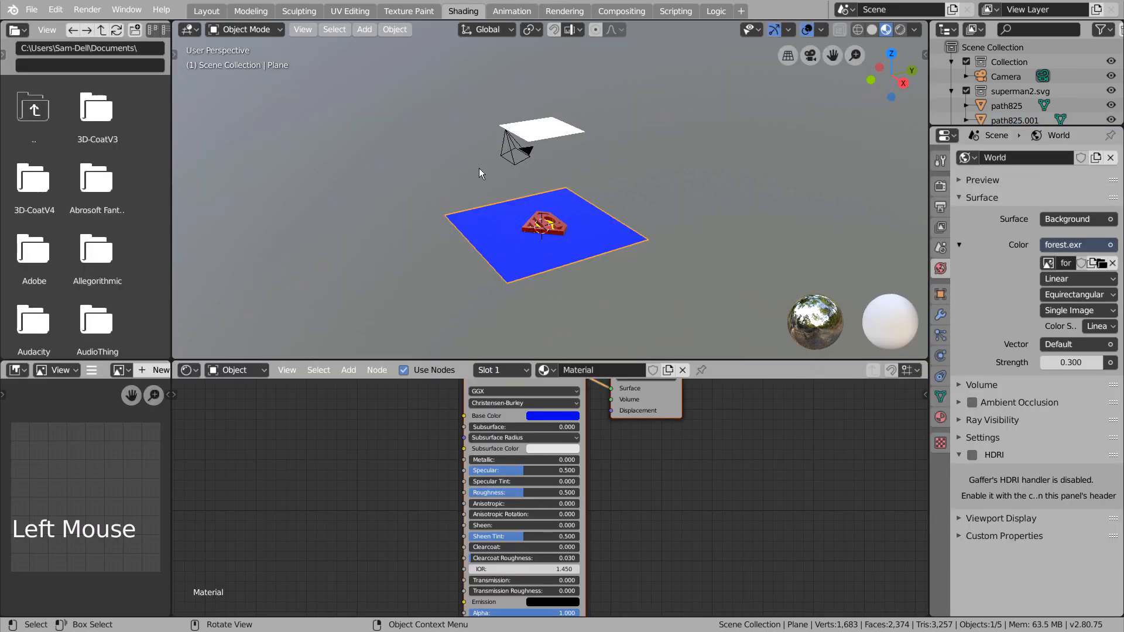
middle_click_drag(536, 239, 595, 265)
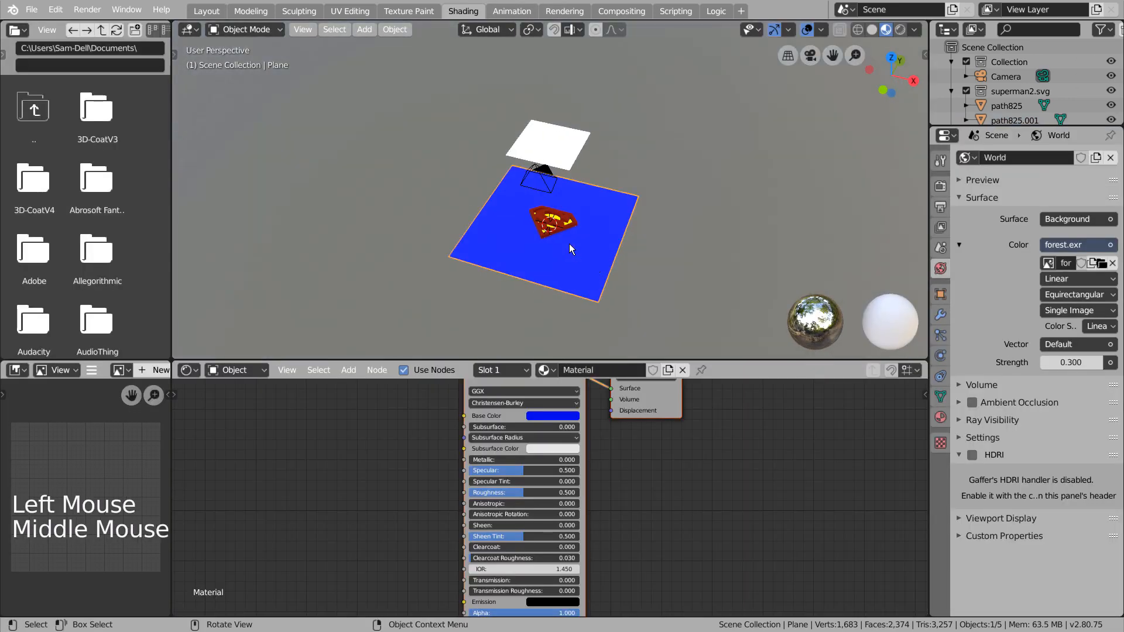
key("KP_1")
key("KP_0")
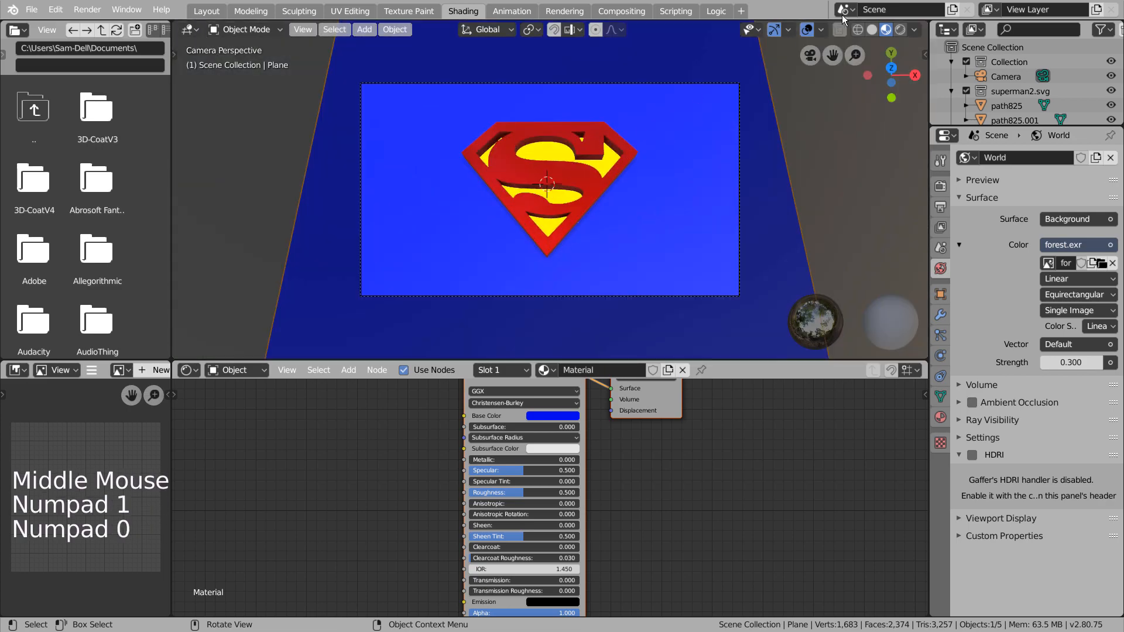
Step: Show the camera view in rendered shading and limit rendering to a rectangular region closely around the logo
left_click(900, 29)
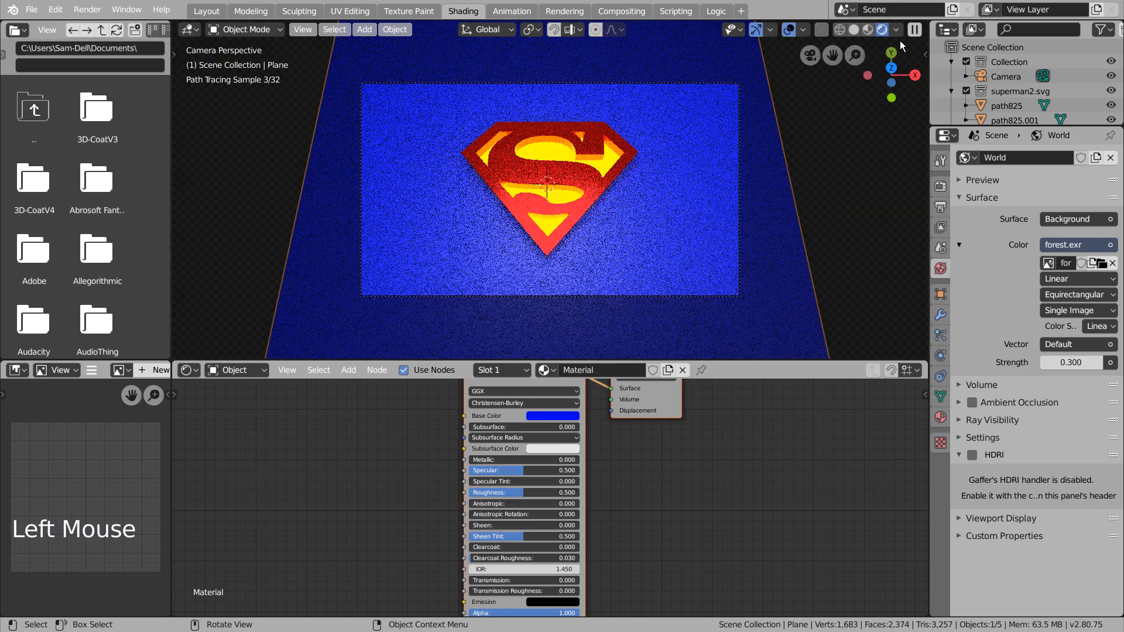
key("ctrl+b")
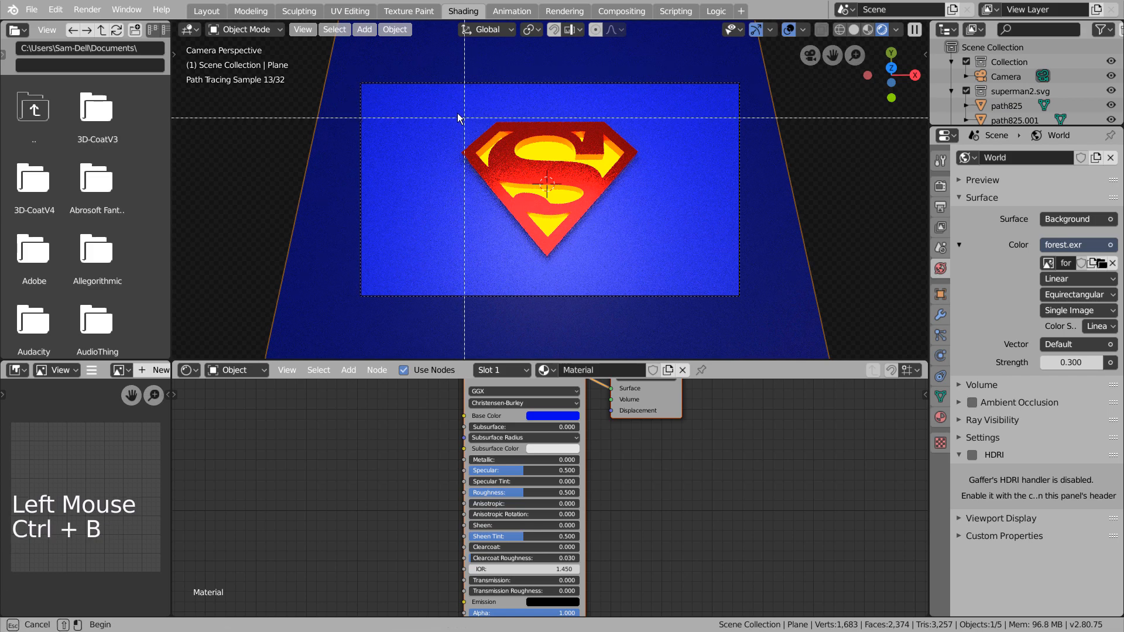
mouse_move(447, 93)
left_mouse_down()
mouse_move(656, 225)
mouse_move(680, 263)
mouse_move(648, 272)
left_mouse_up()
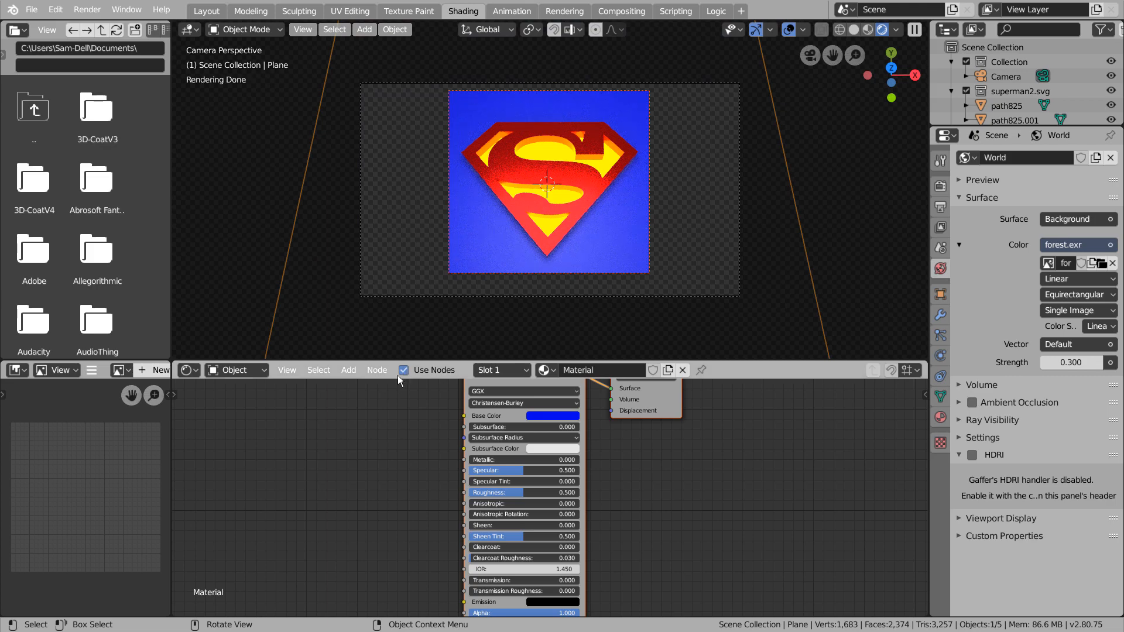
Step: Add linked Texture Coordinate, Mapping and Image Texture nodes to the ground material's Principled BSDF base colour and place them beside it
left_click(535, 384)
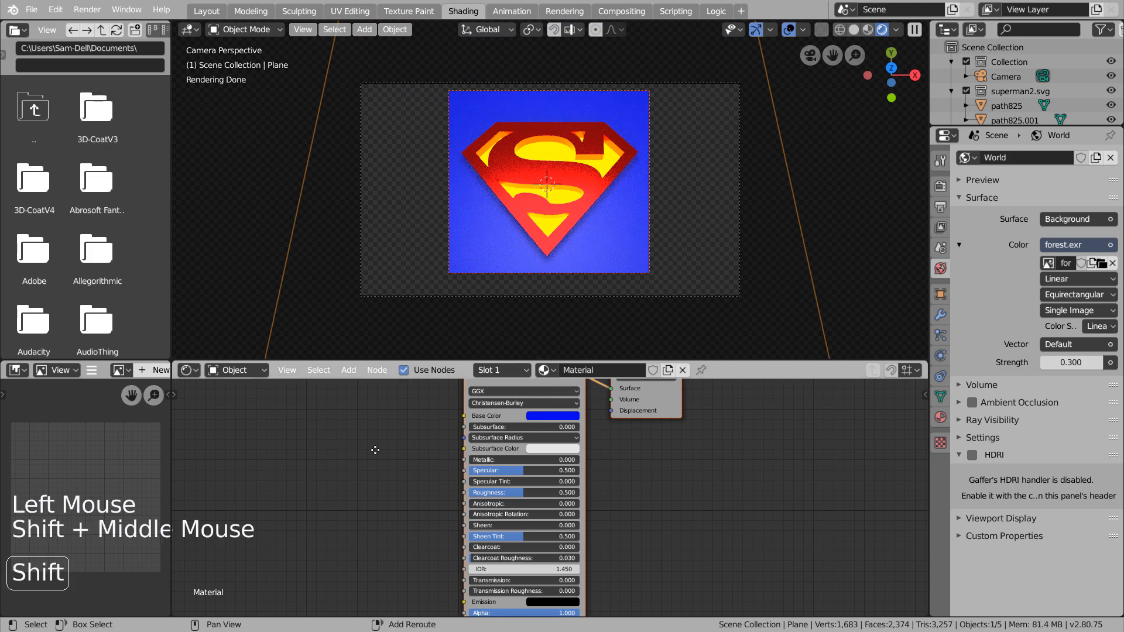
middle_click_drag(535, 384, 681, 436, "shift")
key("ctrl+t")
key("ctrl+z")
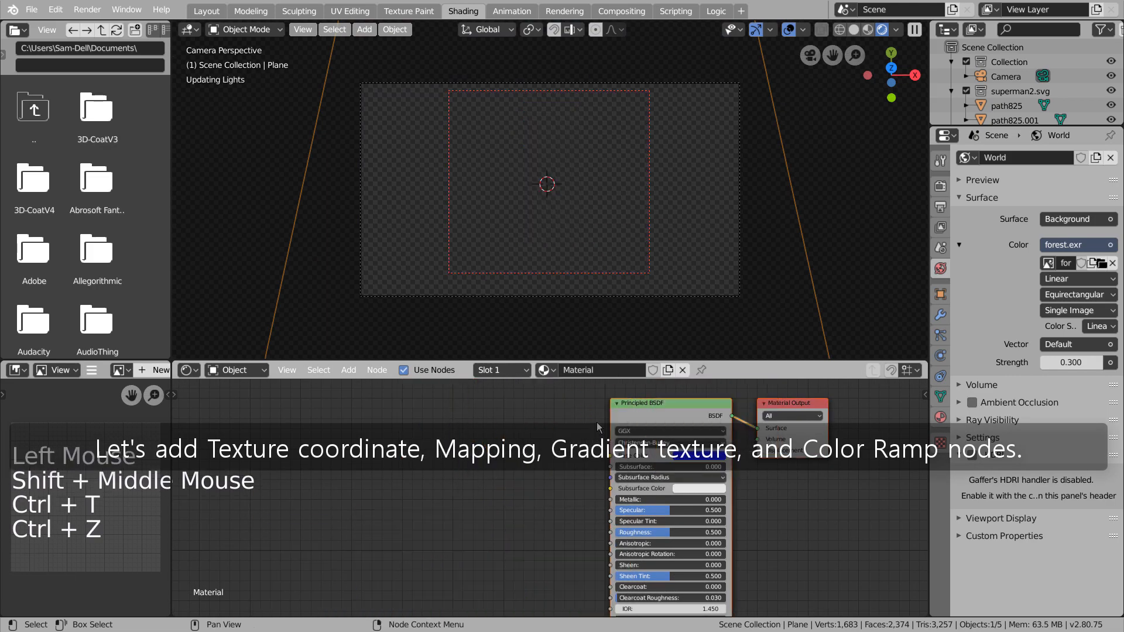
left_click(533, 427)
left_click(533, 427)
left_click(644, 410)
key("ctrl+t")
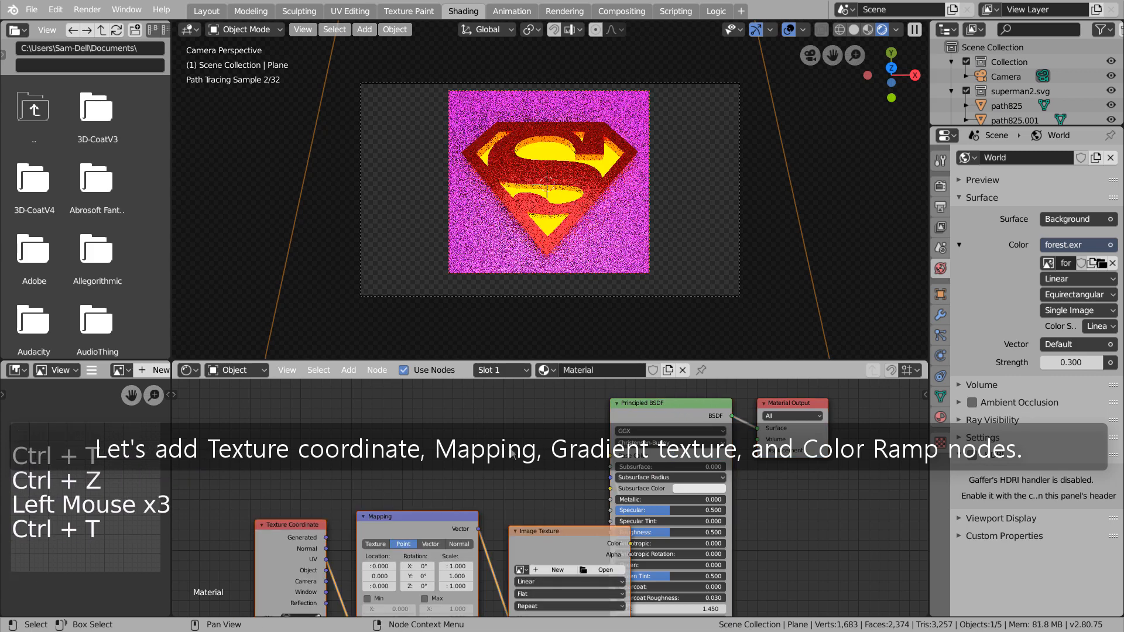
left_click_drag(551, 530, 337, 377)
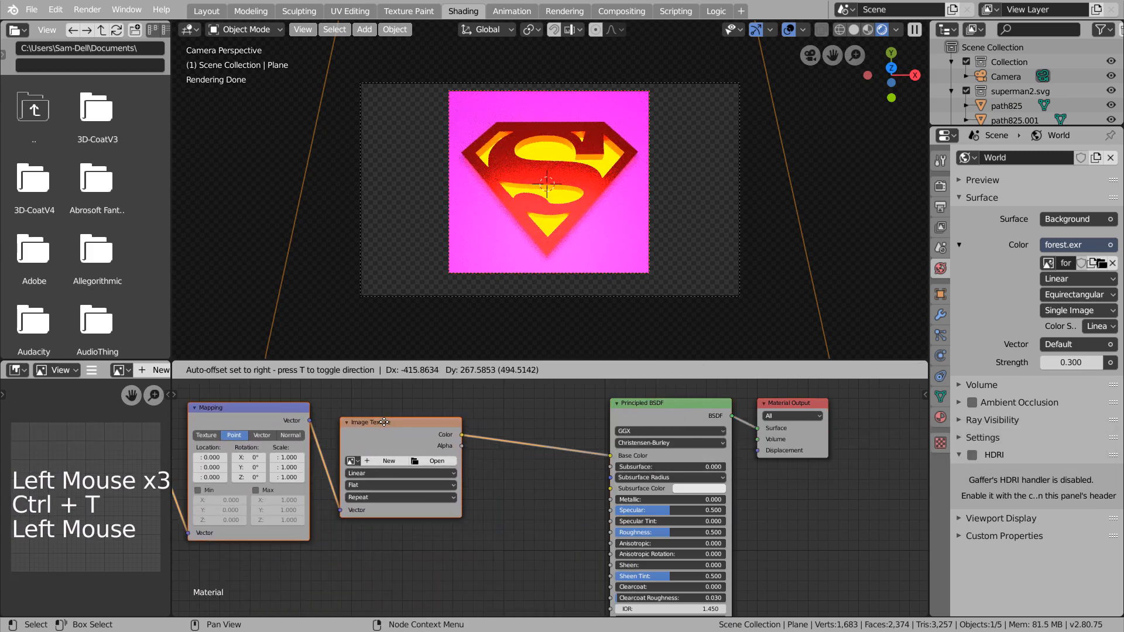
Step: Try to delete the Image Texture node from the ground material's node setup and undo the deletion
left_click(416, 422)
key("x")
key("ctrl+z")
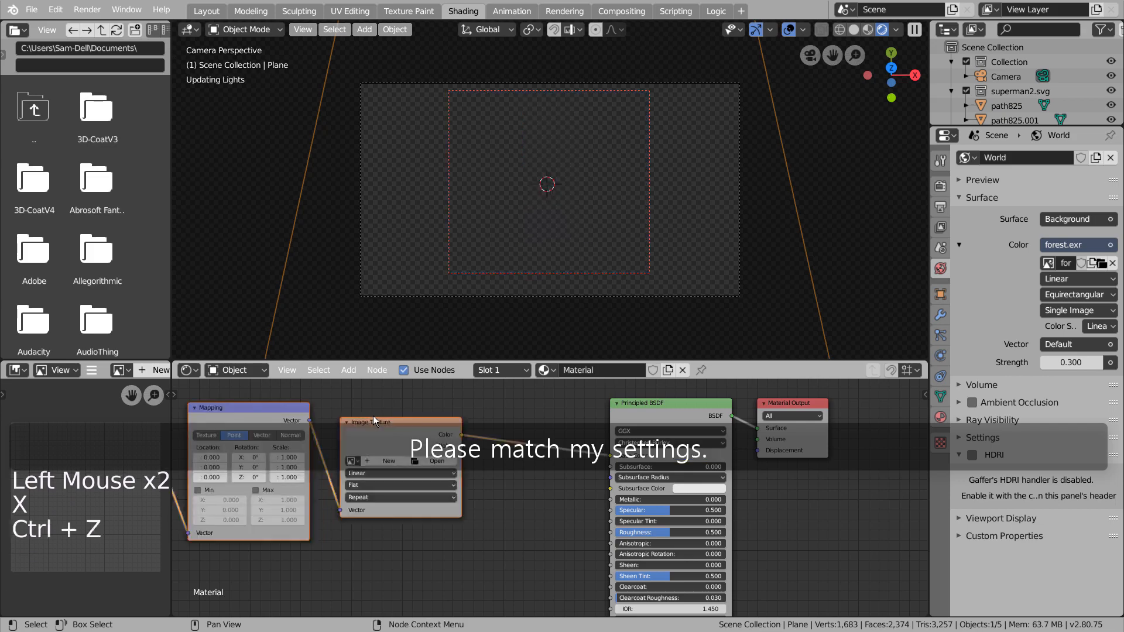
Step: Delete the Image Texture node from the ground material and add a Gradient Texture node beside the Mapping node
left_click(391, 419)
double_click(391, 422)
key("x")
left_click(381, 423)
key("shift+a")
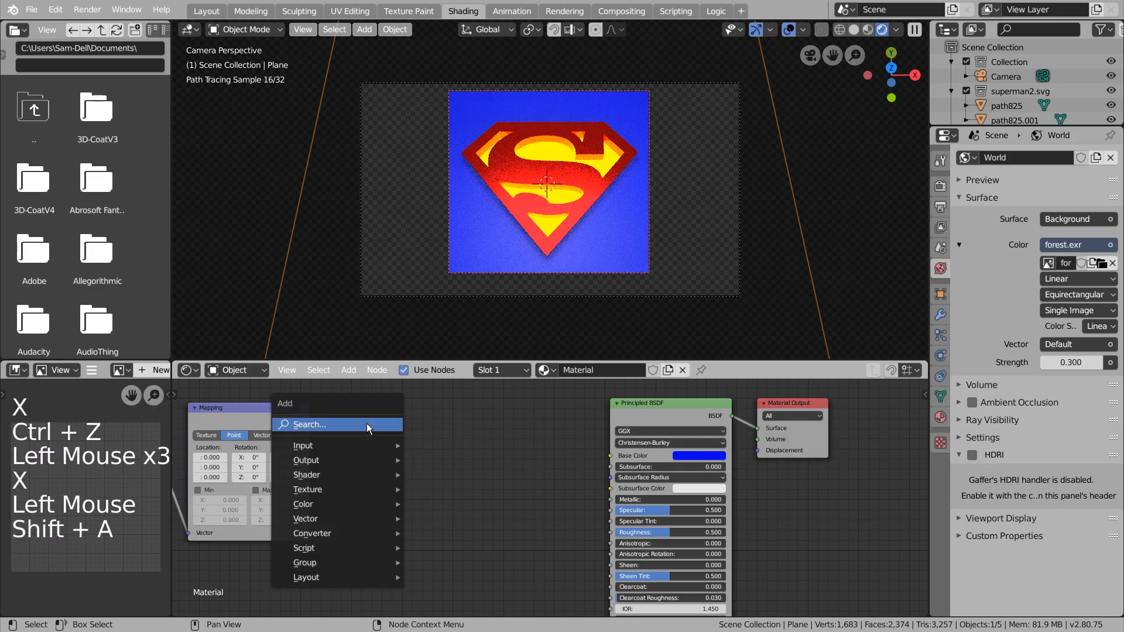
left_click(366, 423)
type("gr")
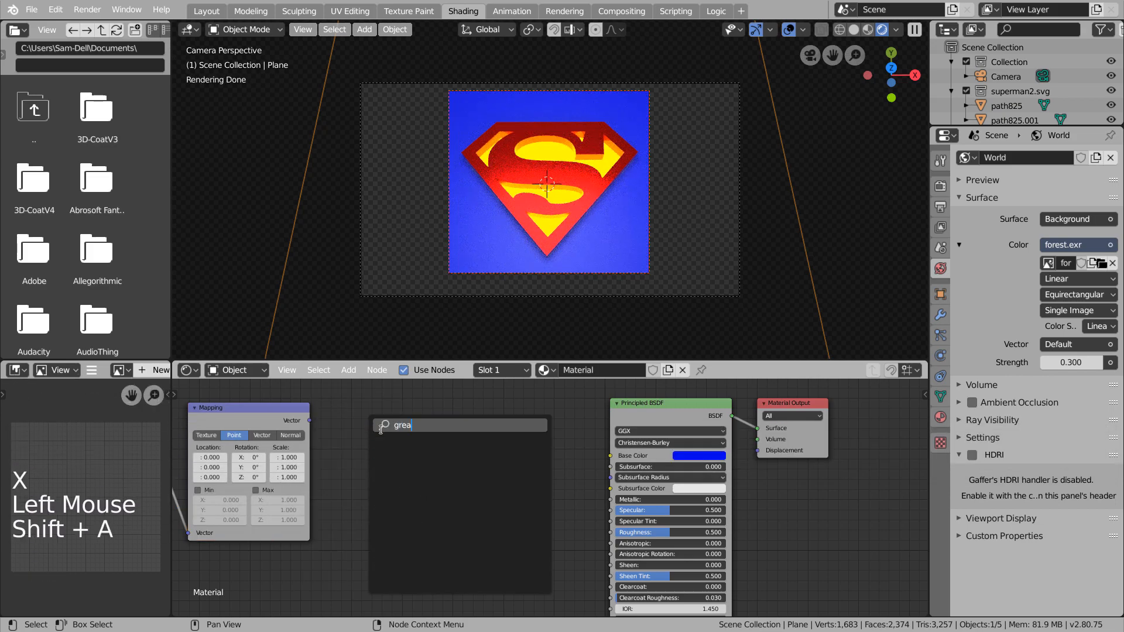
left_click(413, 449)
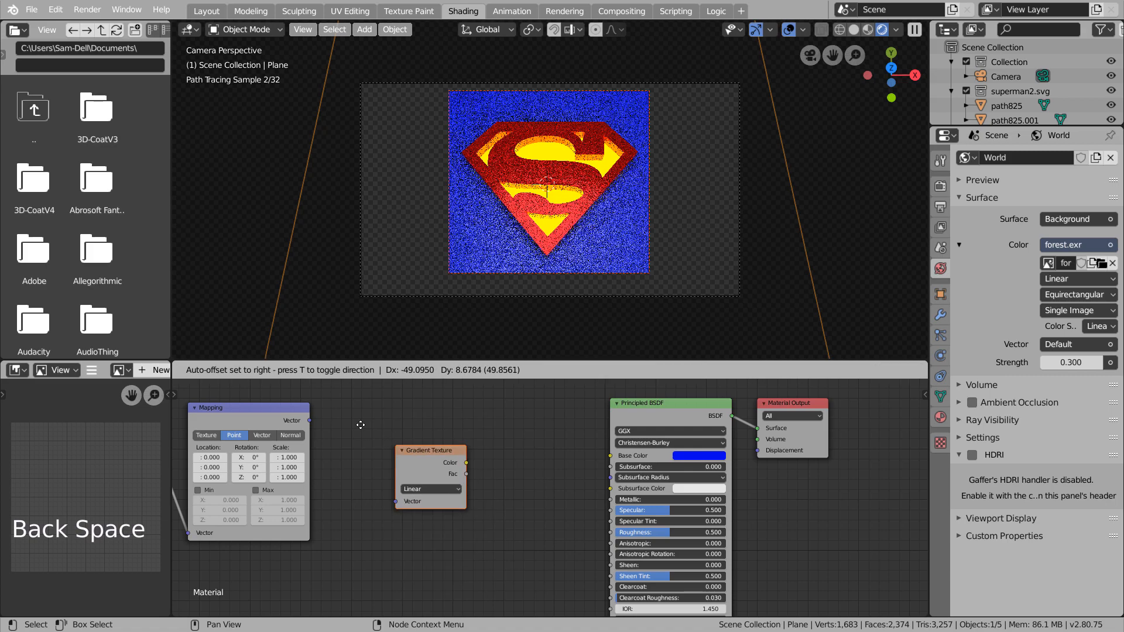
left_click(436, 434)
Step: Add a ColorRamp node before the Principled BSDF and space the Gradient Texture node between Mapping and the ramp
key("shift+a")
left_click(437, 433)
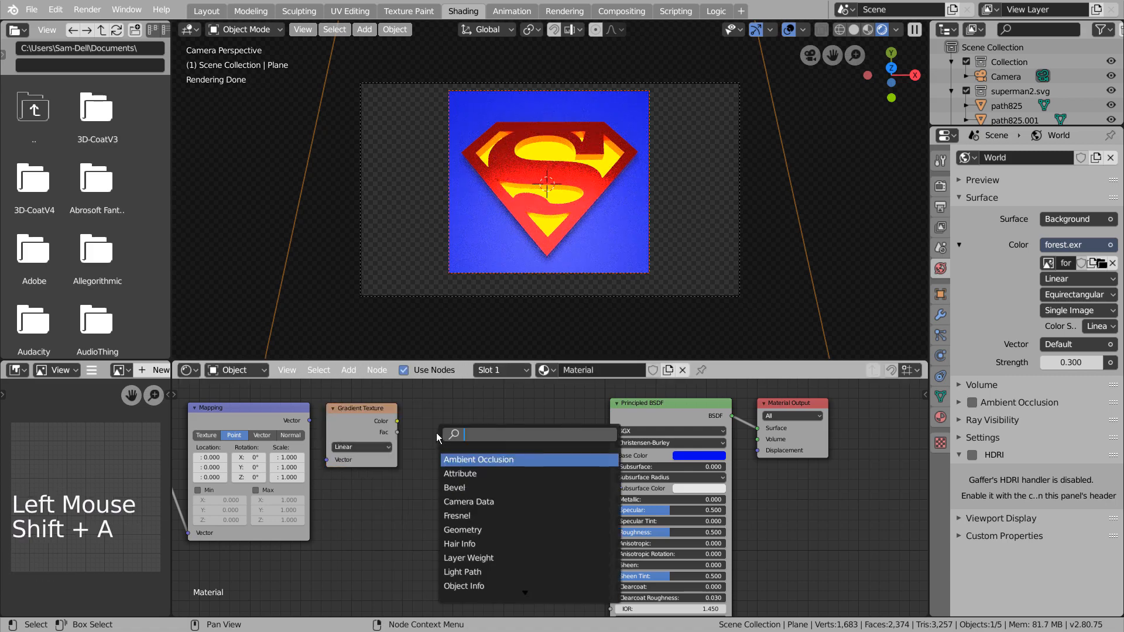
type("col")
left_click(466, 459)
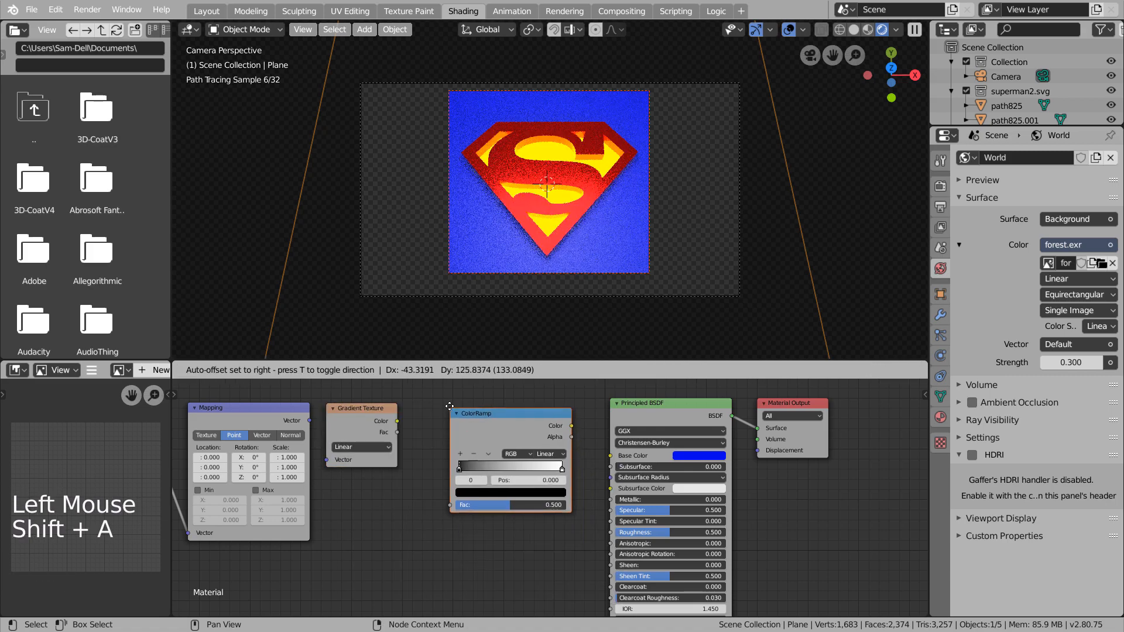
left_click(462, 457)
left_click_drag(369, 404, 397, 407)
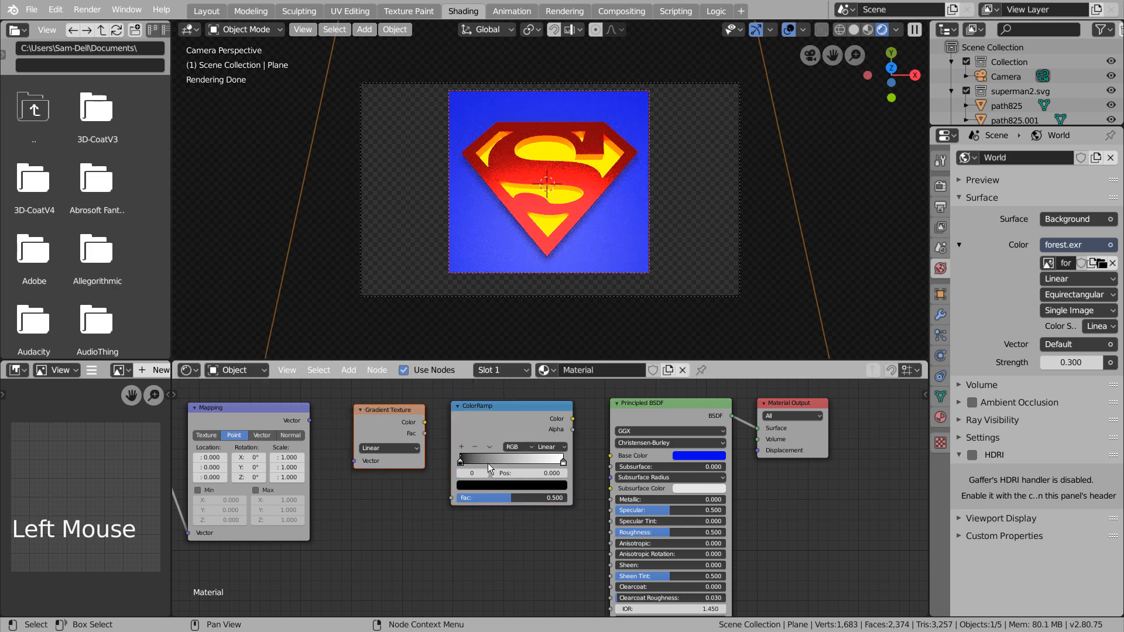
Step: Colour the ramp's first stop dark blue (hue 0.672, saturation 1, value 0.426) and its last stop bright blue
left_click(474, 485)
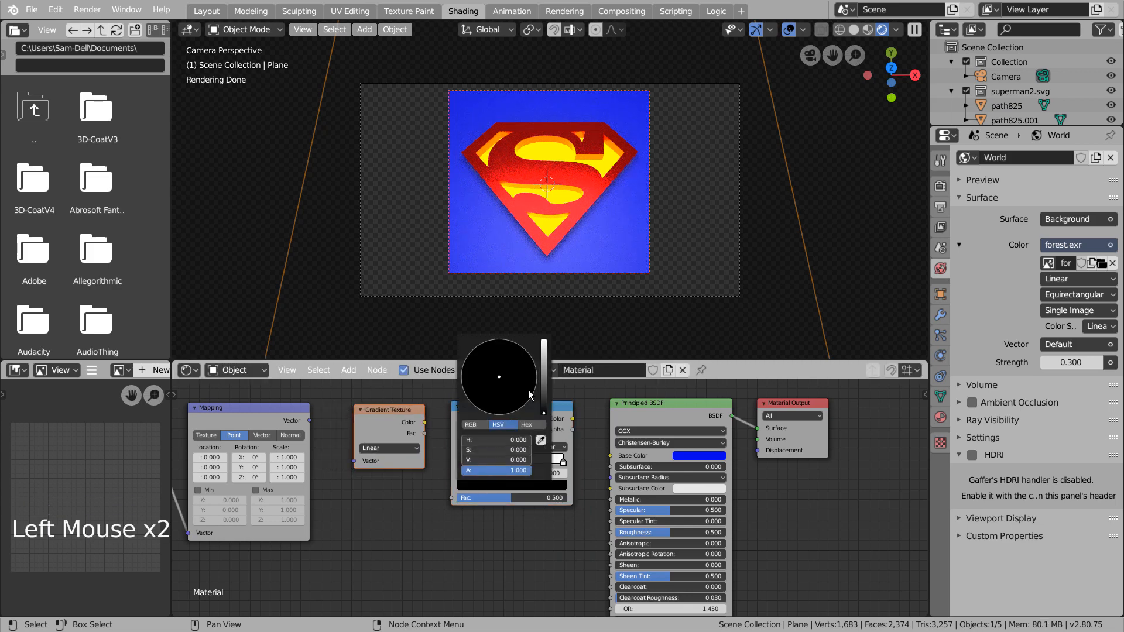
left_click(544, 382)
left_click_drag(526, 367, 532, 359)
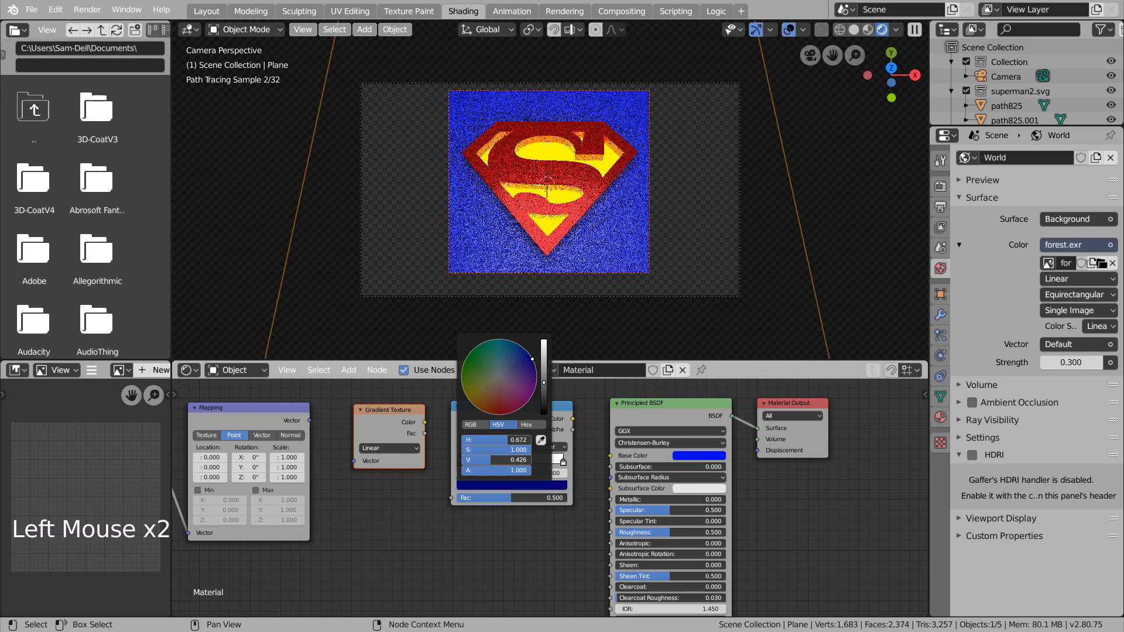
left_click(563, 462)
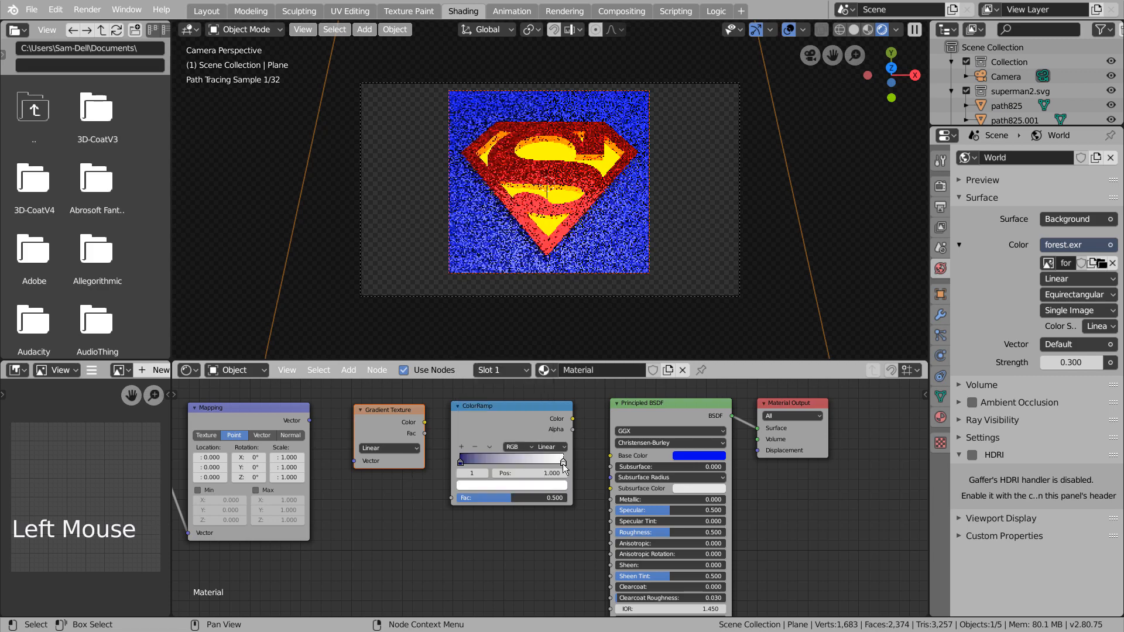
left_click(543, 484)
left_click(534, 368)
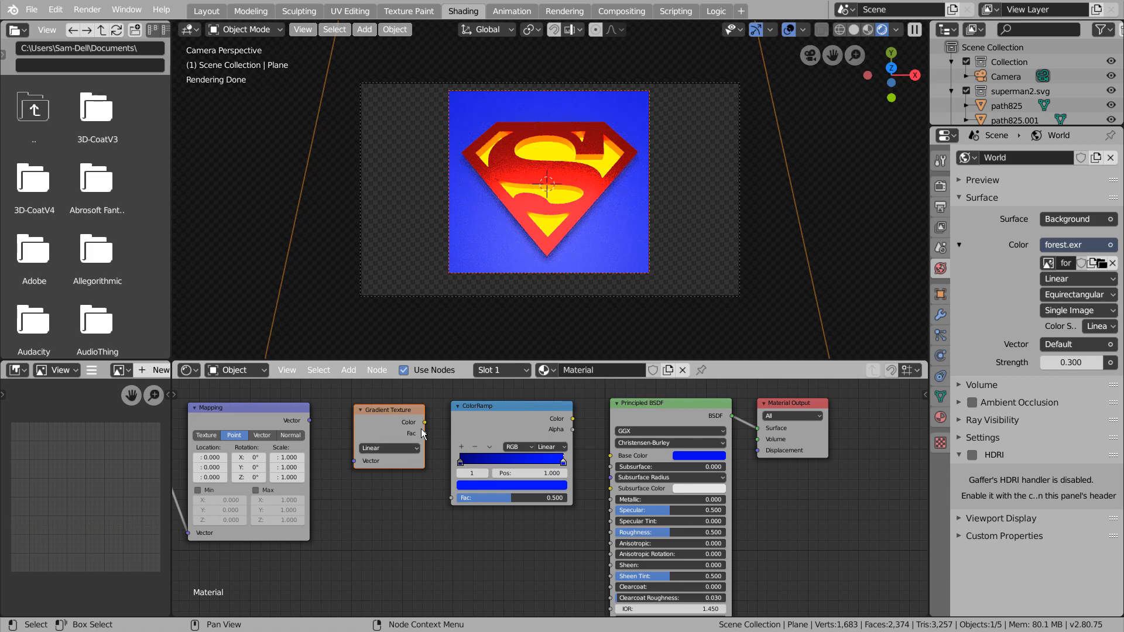
Step: Link Mapping to the Gradient Texture's vector, the gradient colour to the ColorRamp factor, and the ramp colour to the base colour
left_click_drag(425, 422, 451, 498)
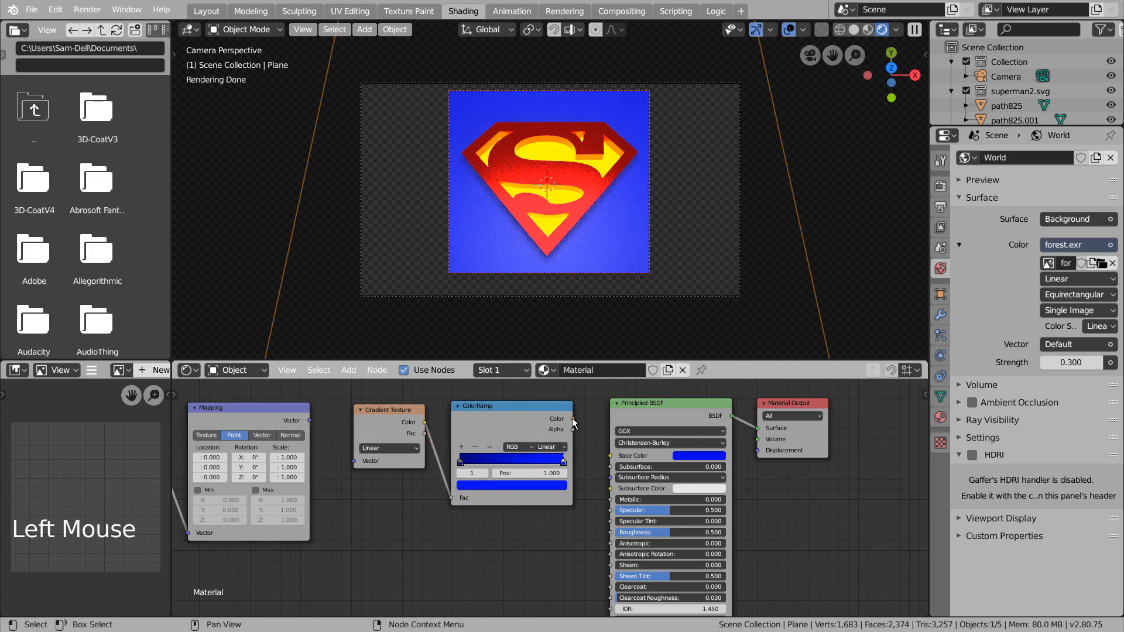
left_click_drag(573, 419, 610, 456)
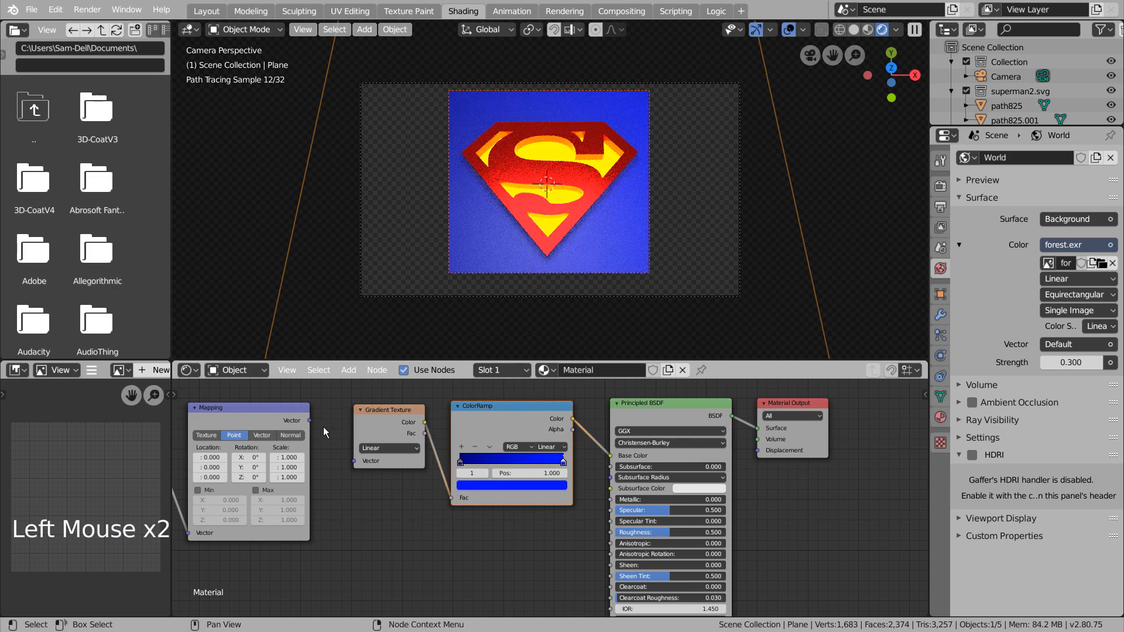
left_click_drag(309, 420, 352, 471)
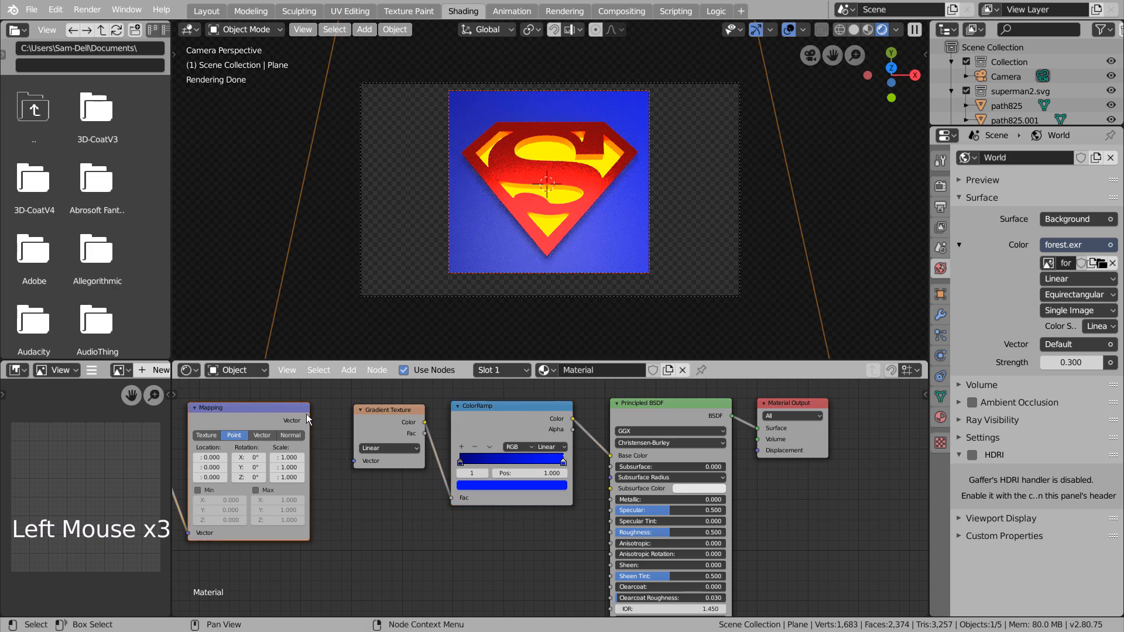
left_click_drag(309, 420, 352, 461)
Step: Set the Gradient Texture type to Spherical and the ColorRamp interpolation to Ease
left_click(389, 447)
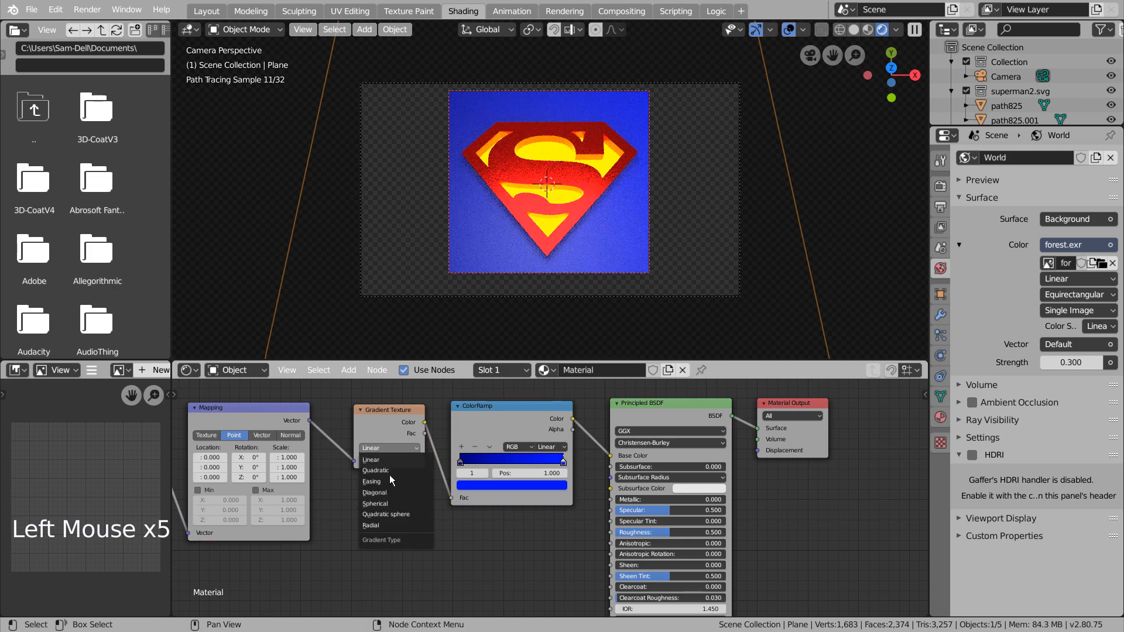
left_click(393, 502)
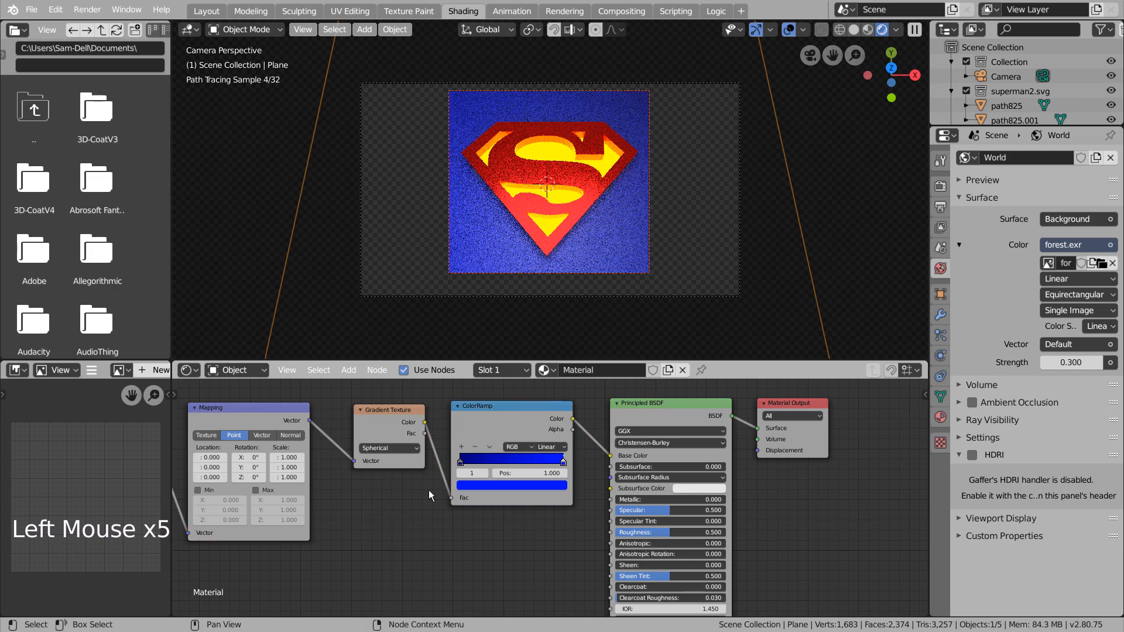
left_click(550, 447)
left_click(562, 458)
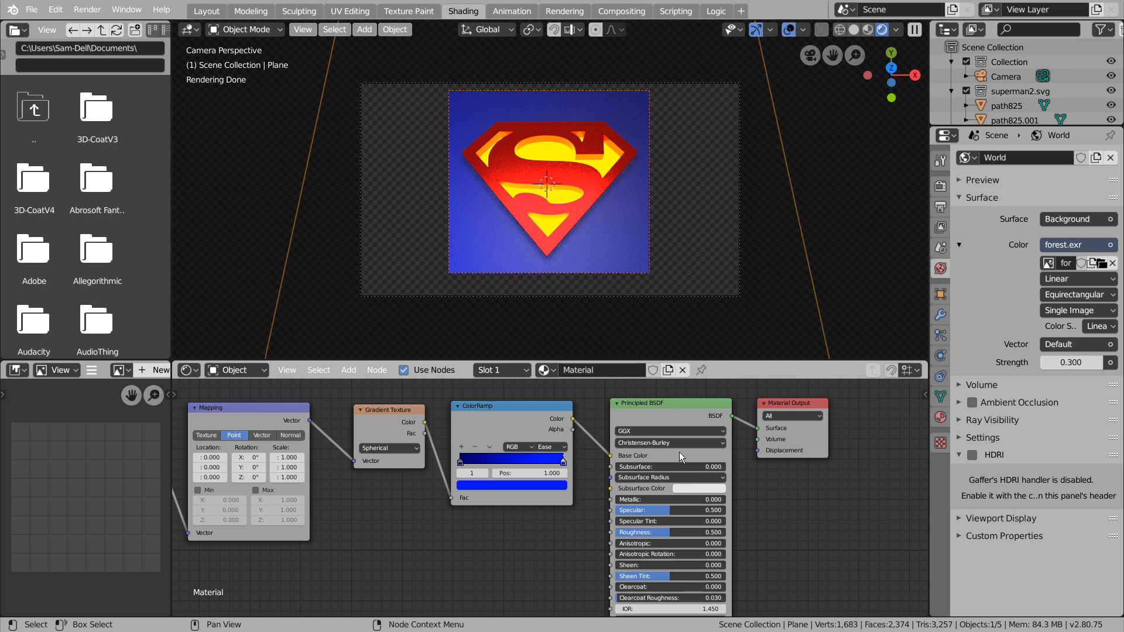
left_click(560, 464)
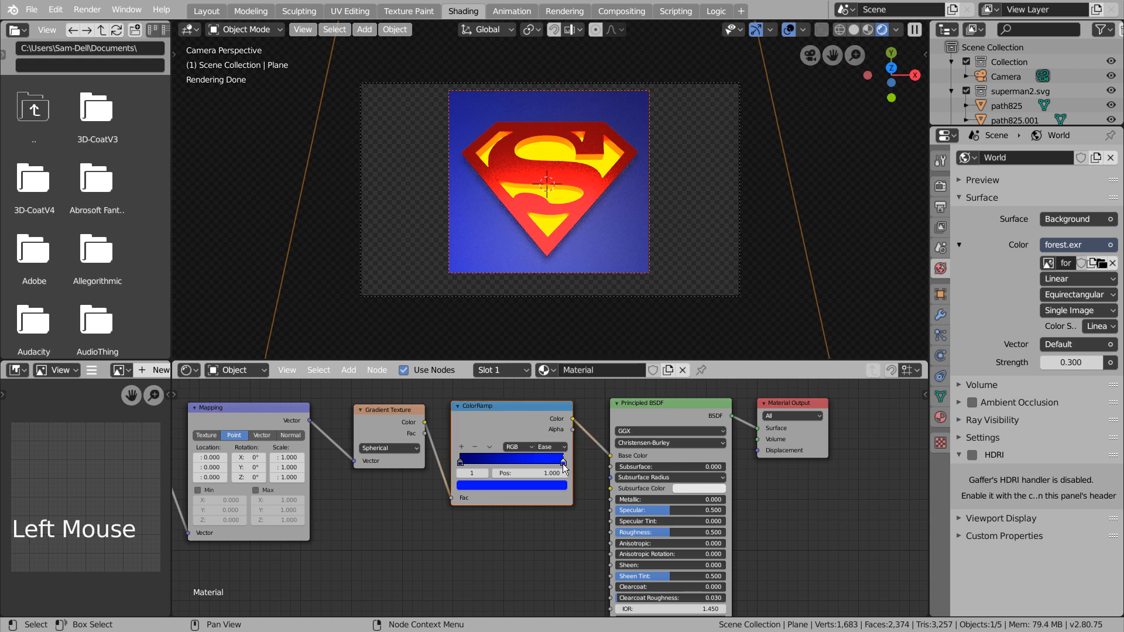
left_click_drag(560, 464, 587, 468)
triple_click(560, 465)
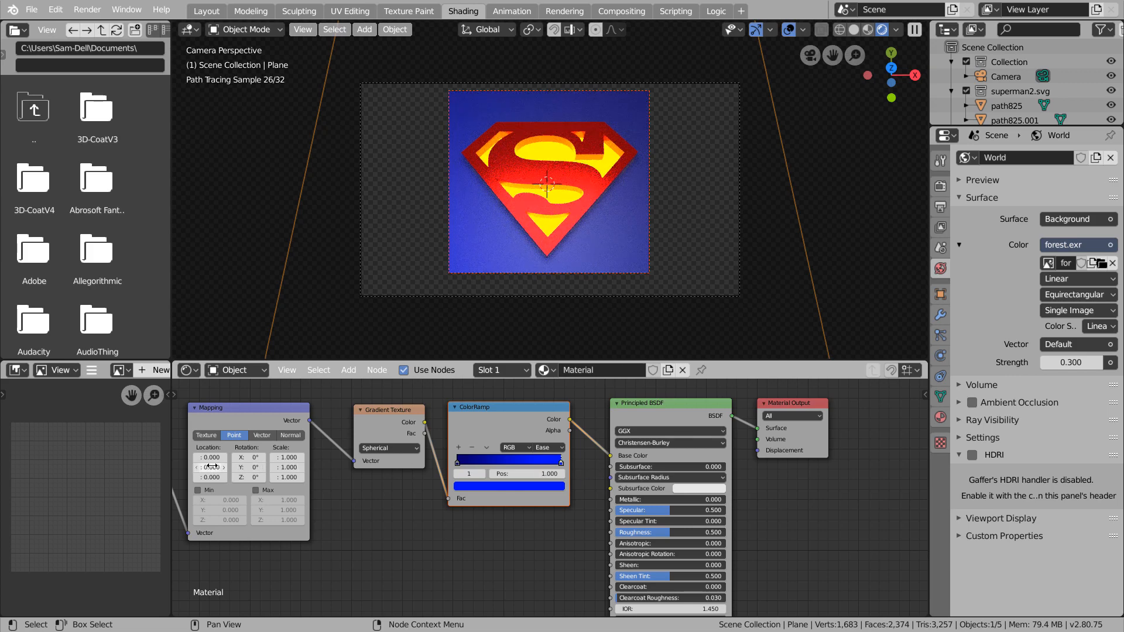
Step: Try a Mapping scale of 3 on X and Y, and return both values to 1
left_click_drag(292, 457, 322, 457)
double_click(287, 468)
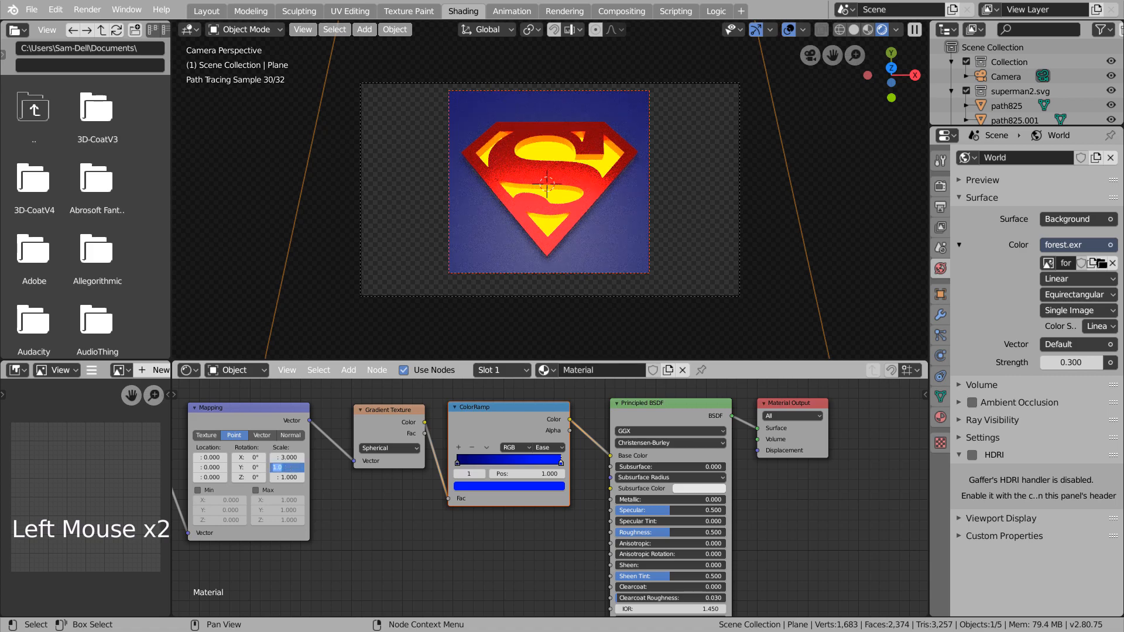
key("Return")
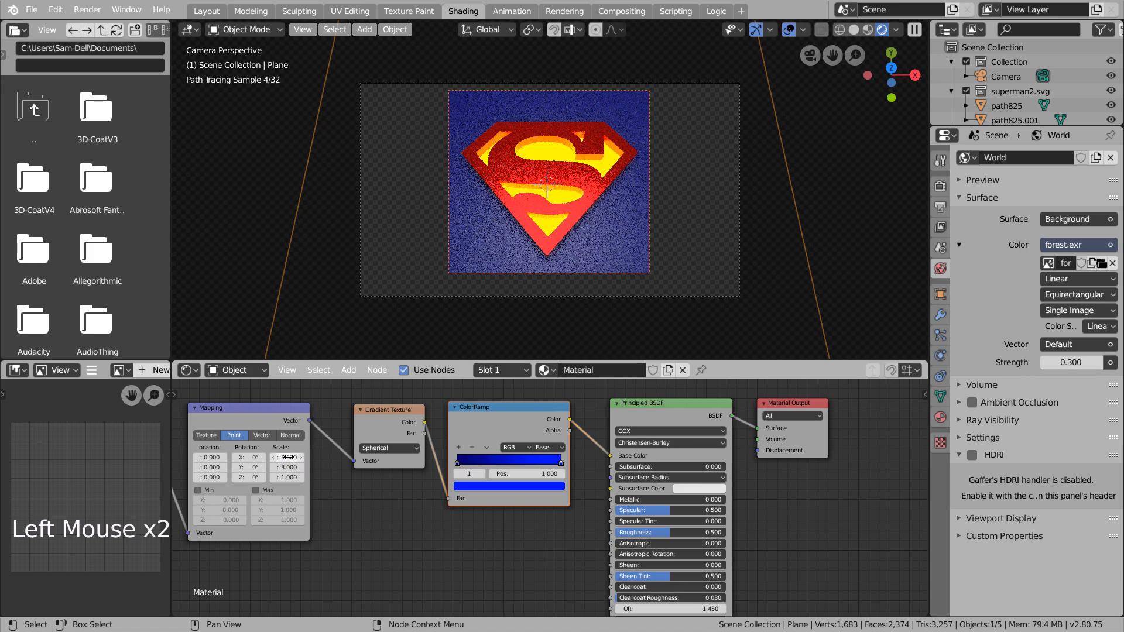
double_click(285, 457)
type("1")
key("Return")
double_click(286, 467)
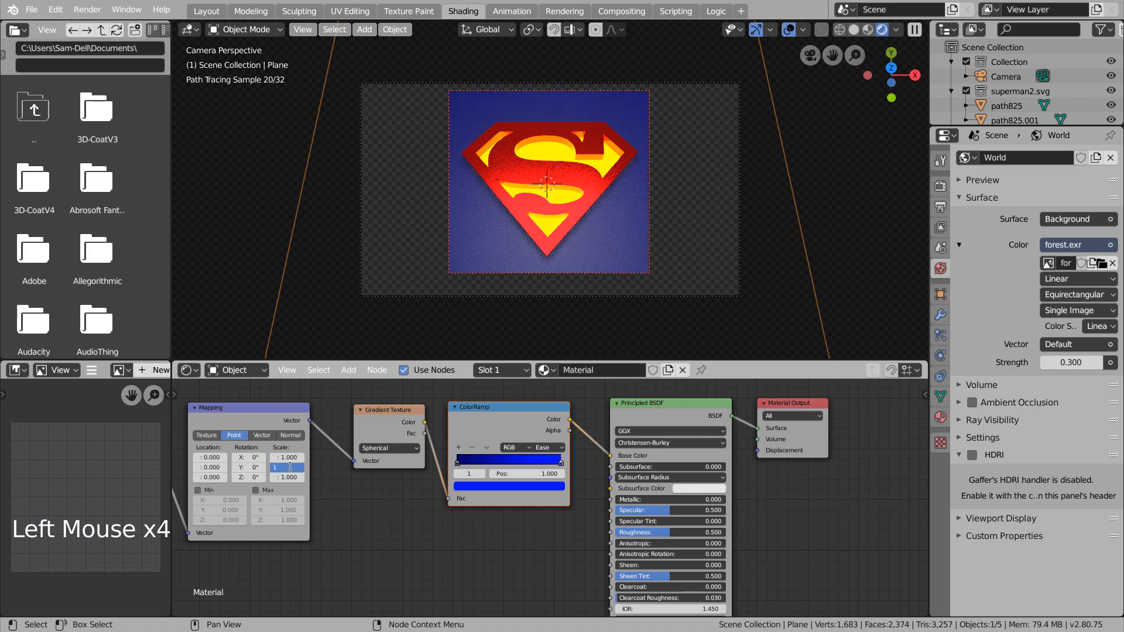
key("Return")
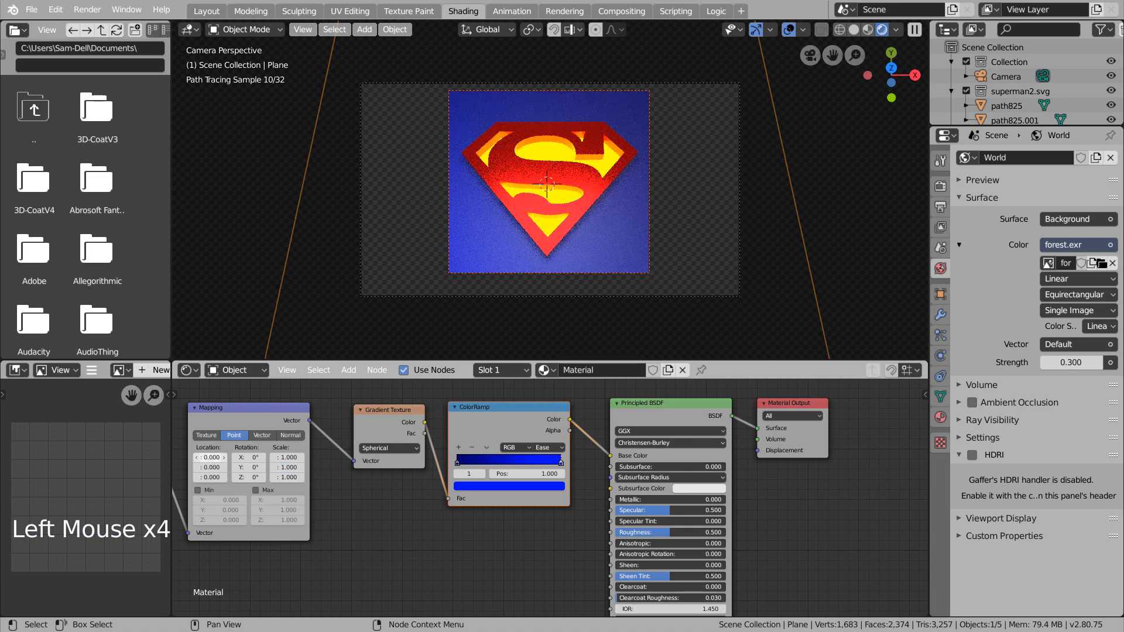
Step: Show the scene in LookDev shading and try Mapping location offsets down to -0.6 on X and -0.5 on Y
left_click_drag(211, 457, 246, 457)
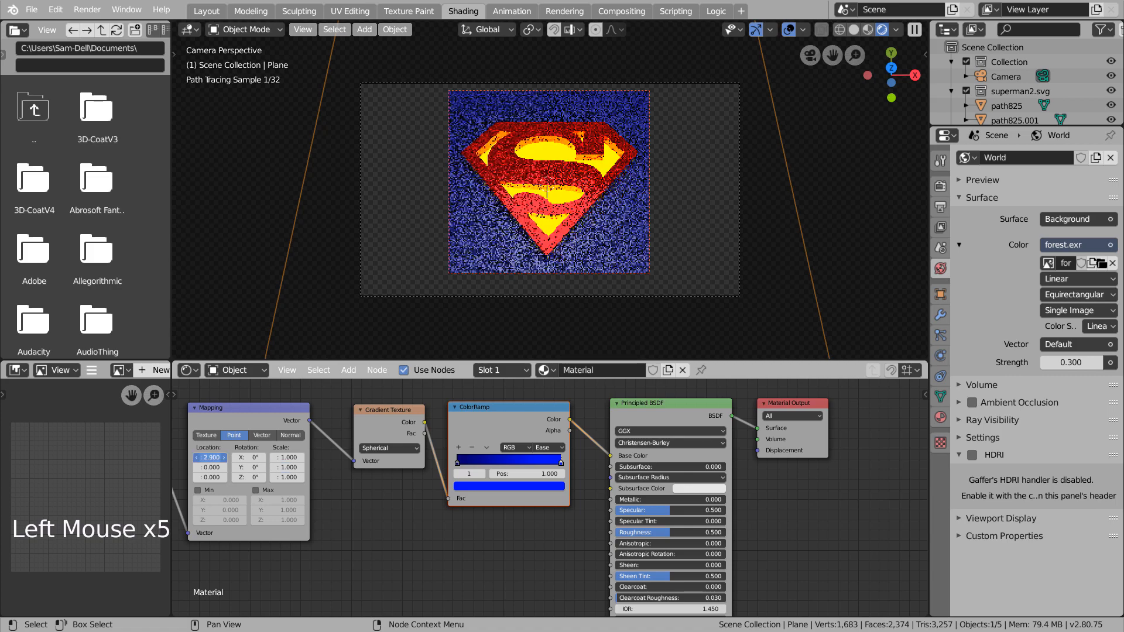
double_click(868, 30)
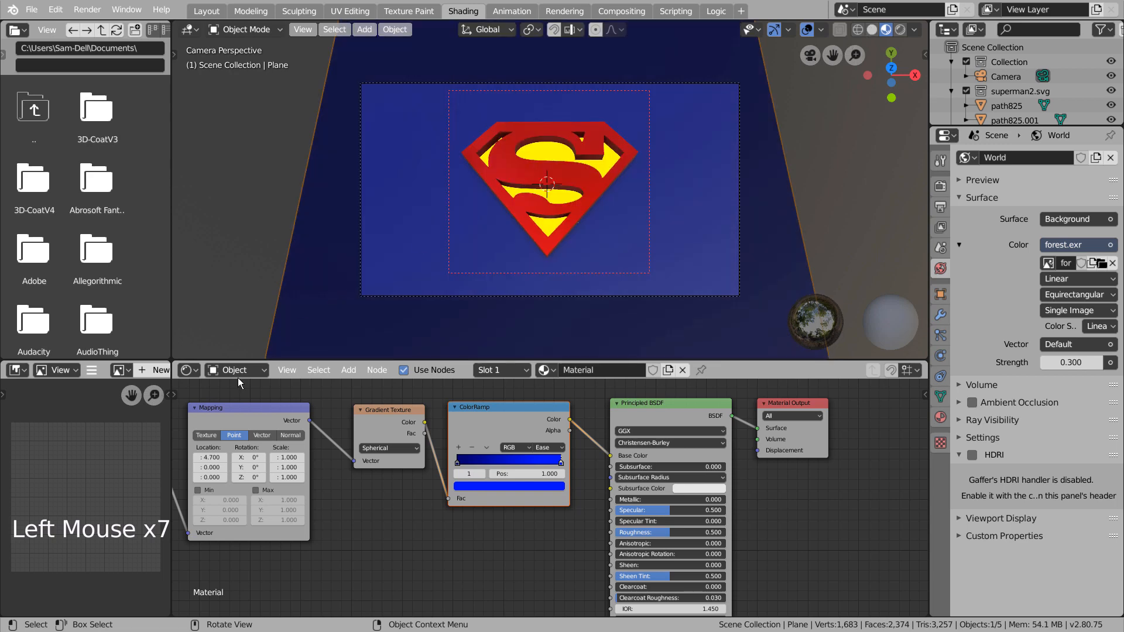
mouse_move(209, 457)
left_mouse_down()
mouse_move(276, 457)
mouse_move(206, 467)
left_mouse_up()
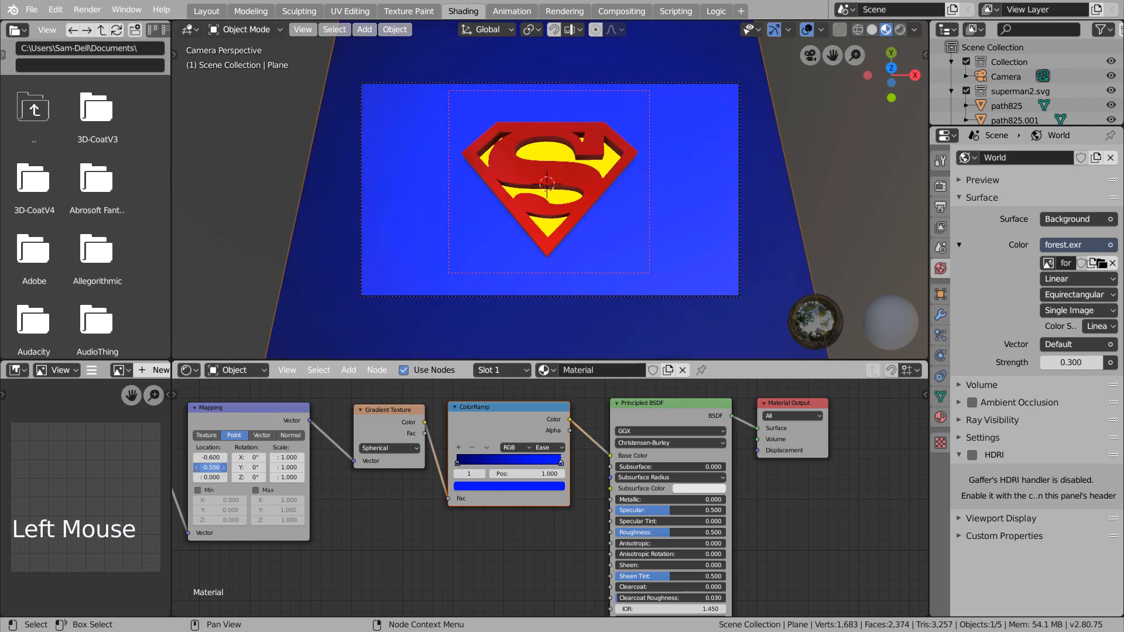
Step: Set the Mapping scale to 3 on X and Y and centre the gradient behind the logo with location -1.44, -1.54
left_click_drag(288, 457, 305, 457)
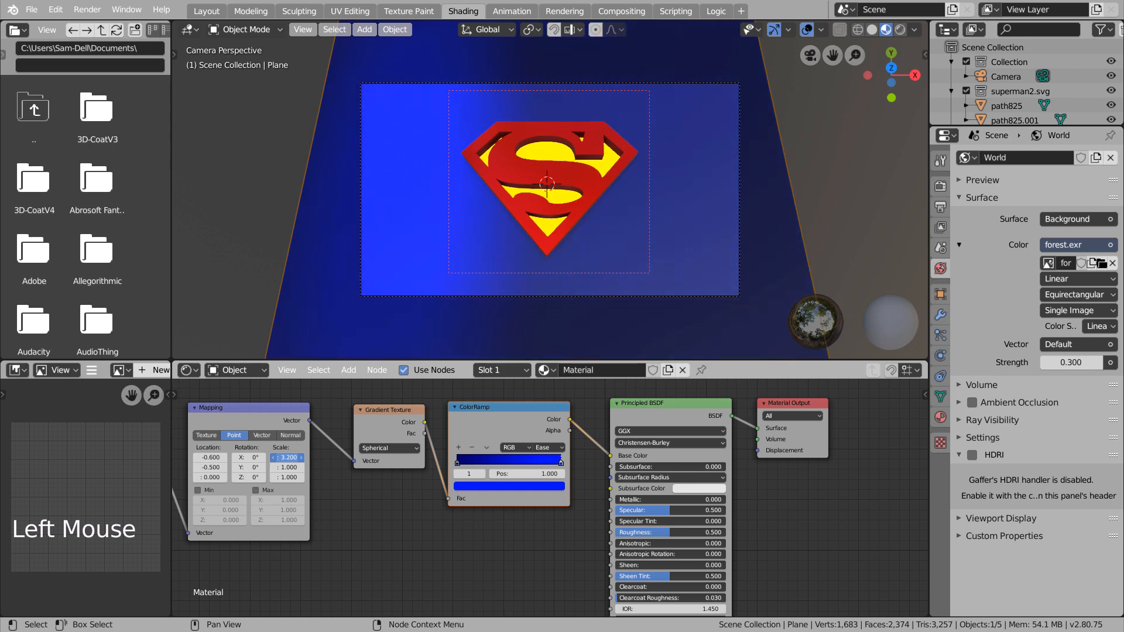
key("Return")
left_click(285, 466)
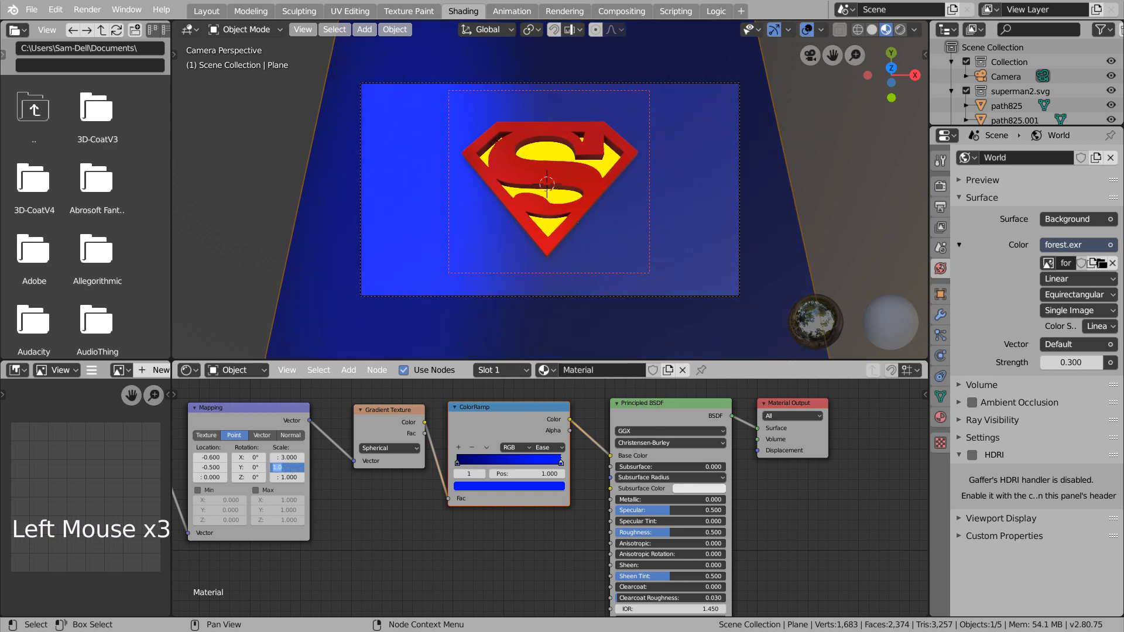
type("3")
key("Return")
left_click_drag(208, 458, 199, 468)
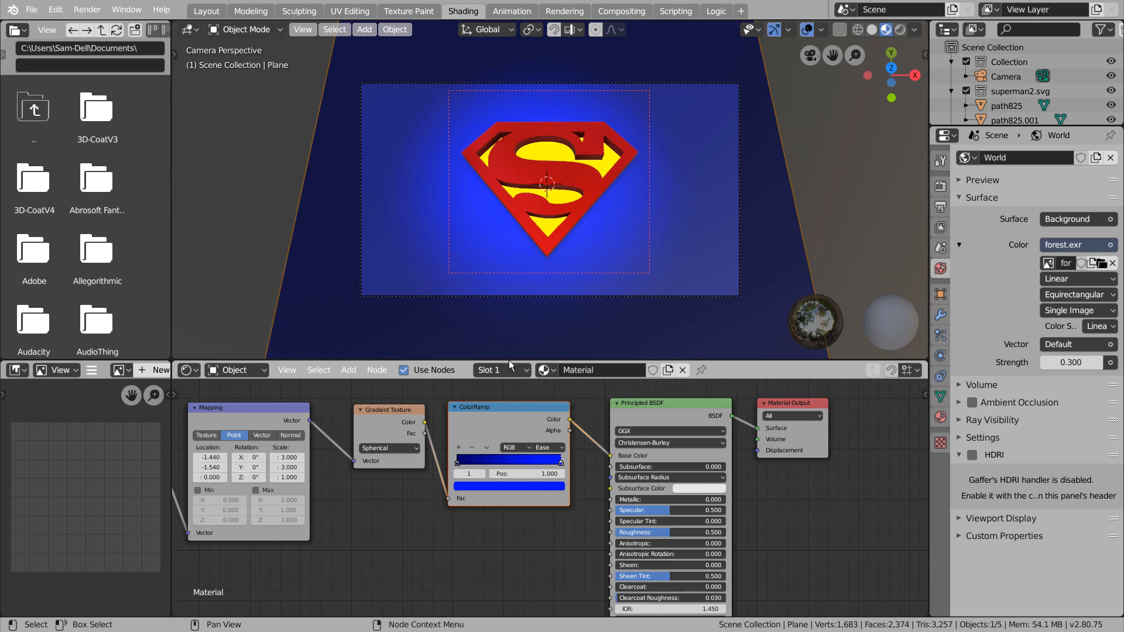
Step: Show the whole camera view in rendered shading by clearing the render region, and set the Mapping location X and Y to -1.5
left_click(900, 30)
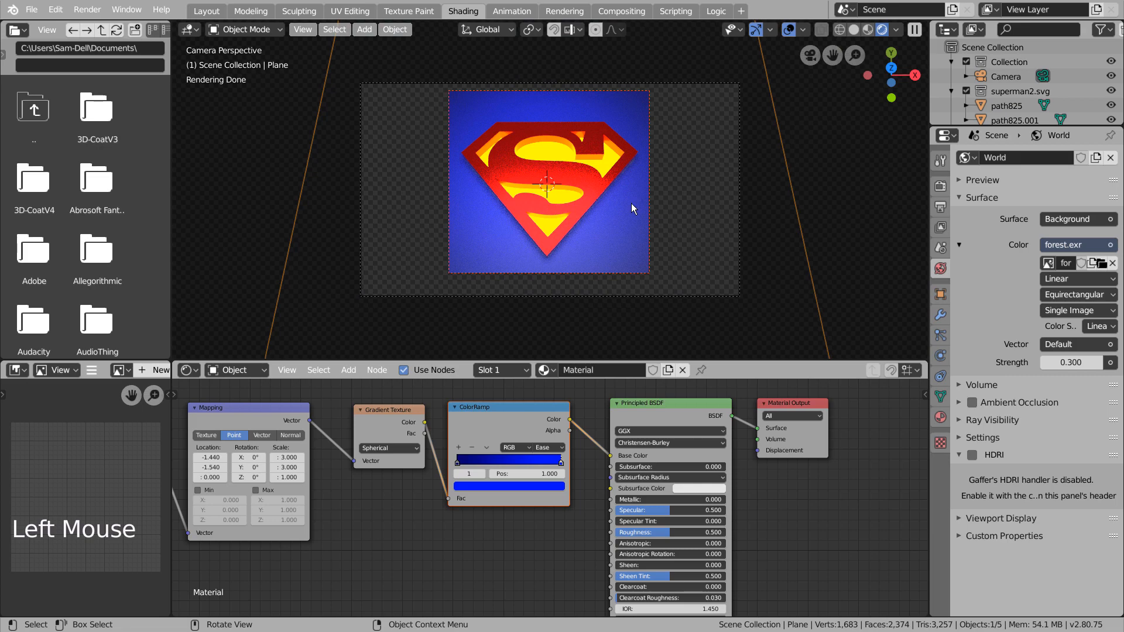
key("ctrl+alt+b")
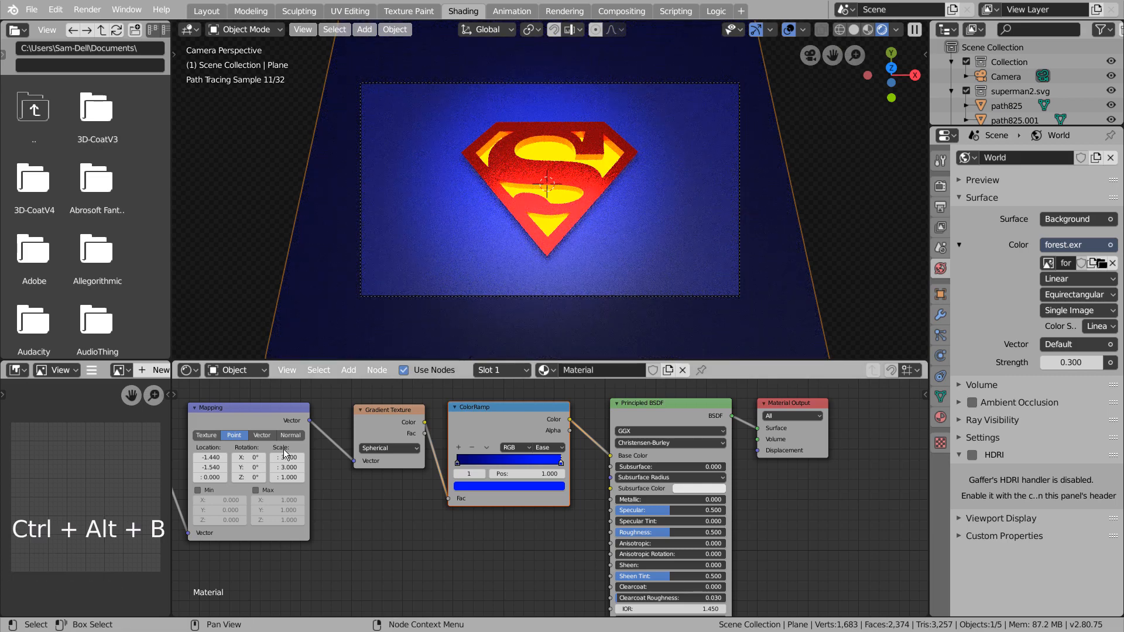
left_click(212, 457)
type("-")
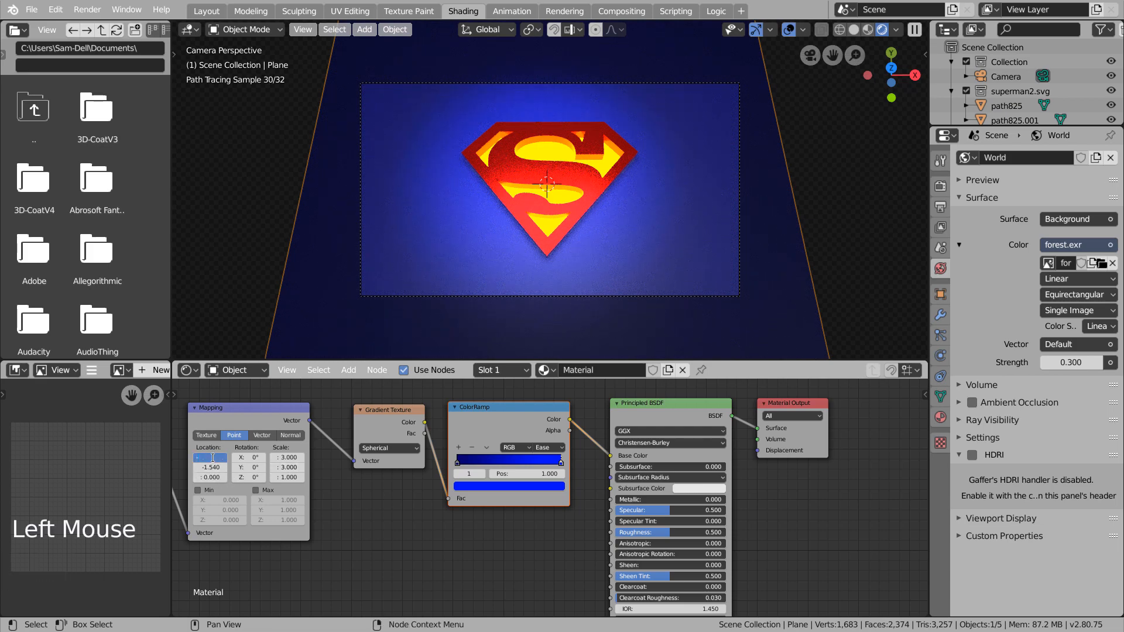
type("1.5")
key("Return")
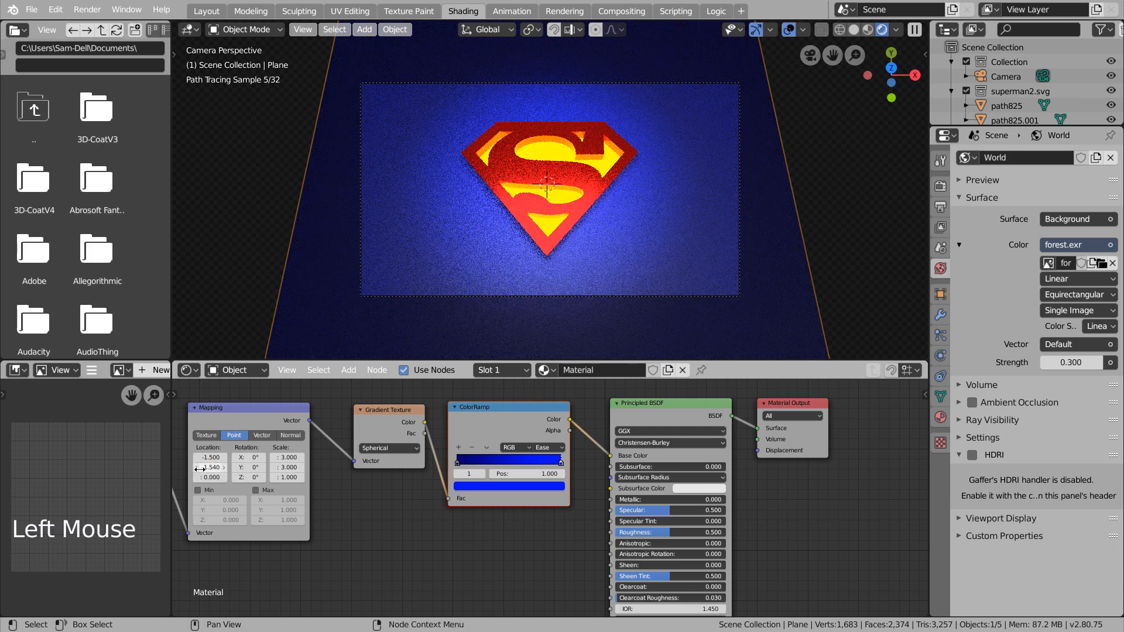
left_click(206, 466)
type("-1.5")
key("Return")
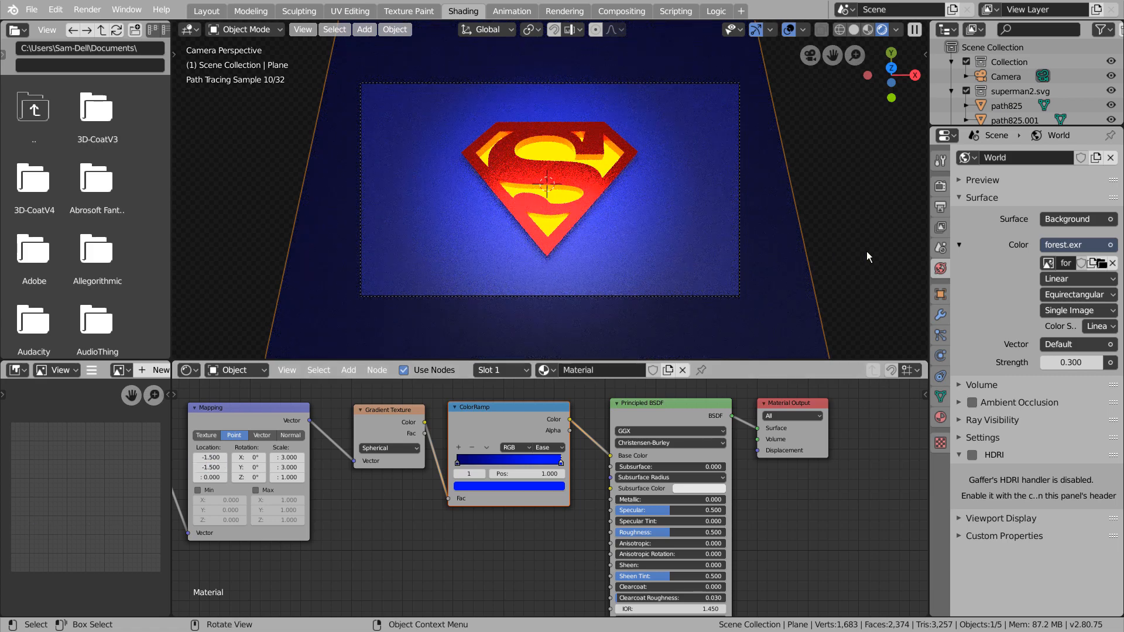
Step: Set the Cycles render sampling to 64 samples
left_click(940, 186)
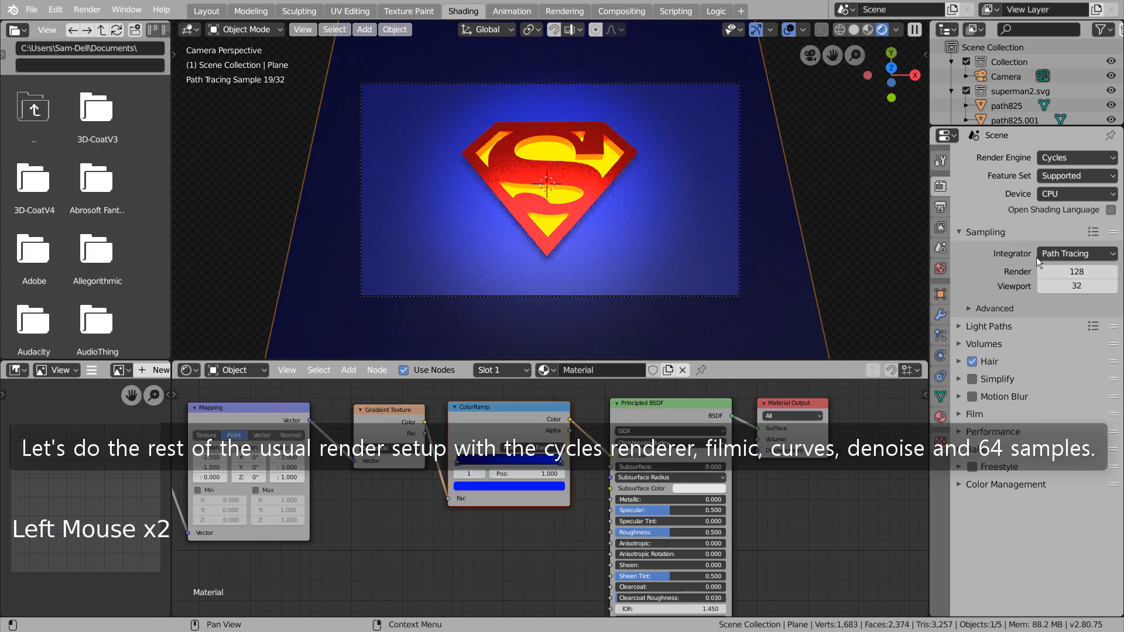
left_click(1078, 273)
type("5")
key("BackSpace")
type("64")
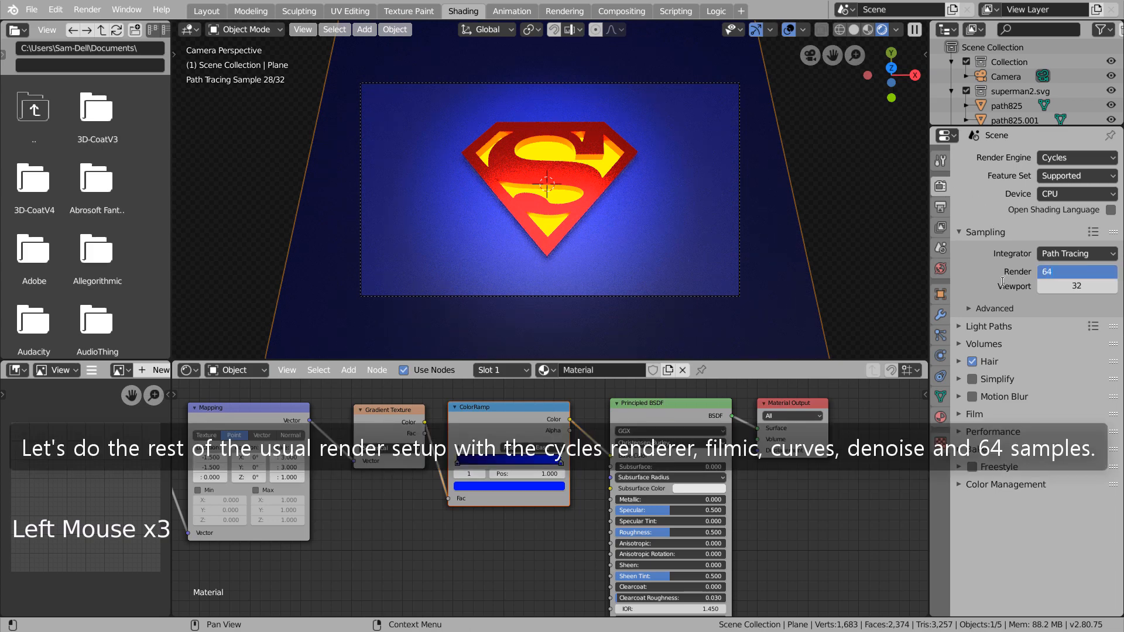
key("Return")
Step: Set the scene's colour management to the Filmic view transform with the Very High Contrast look
left_click(957, 485)
left_click(1059, 536)
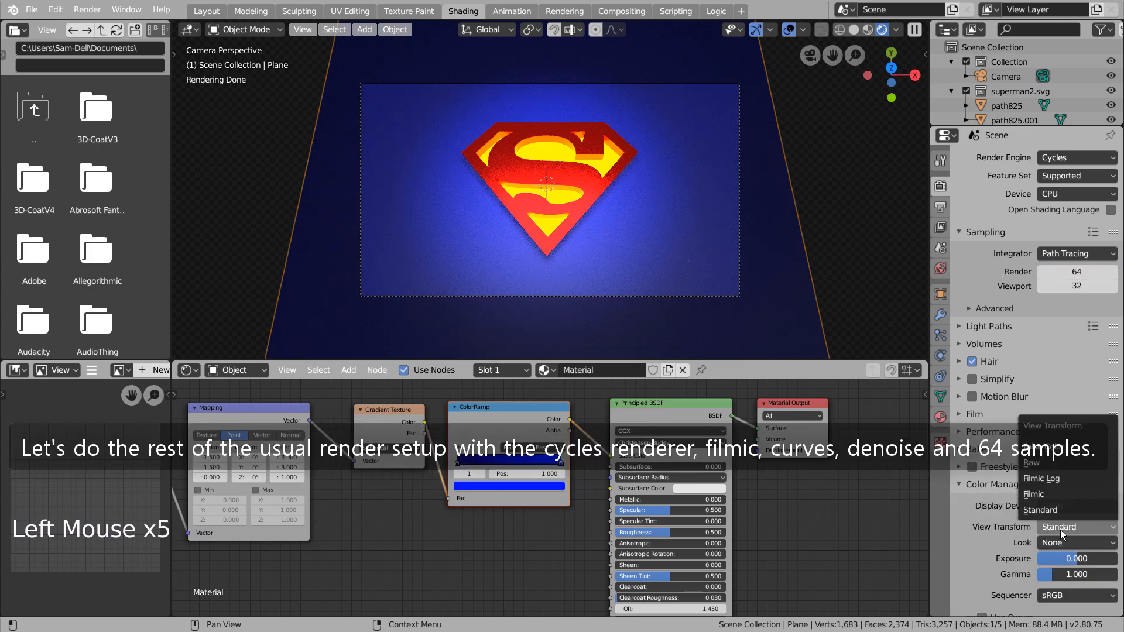
left_click(1056, 511)
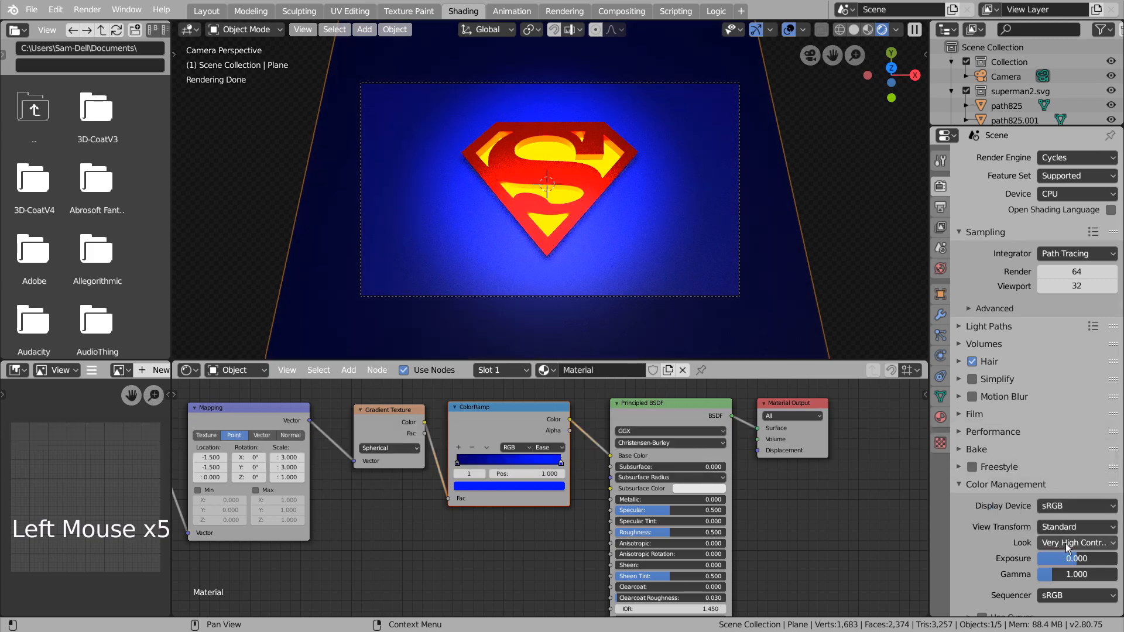
left_click_drag(1069, 531, 1059, 493)
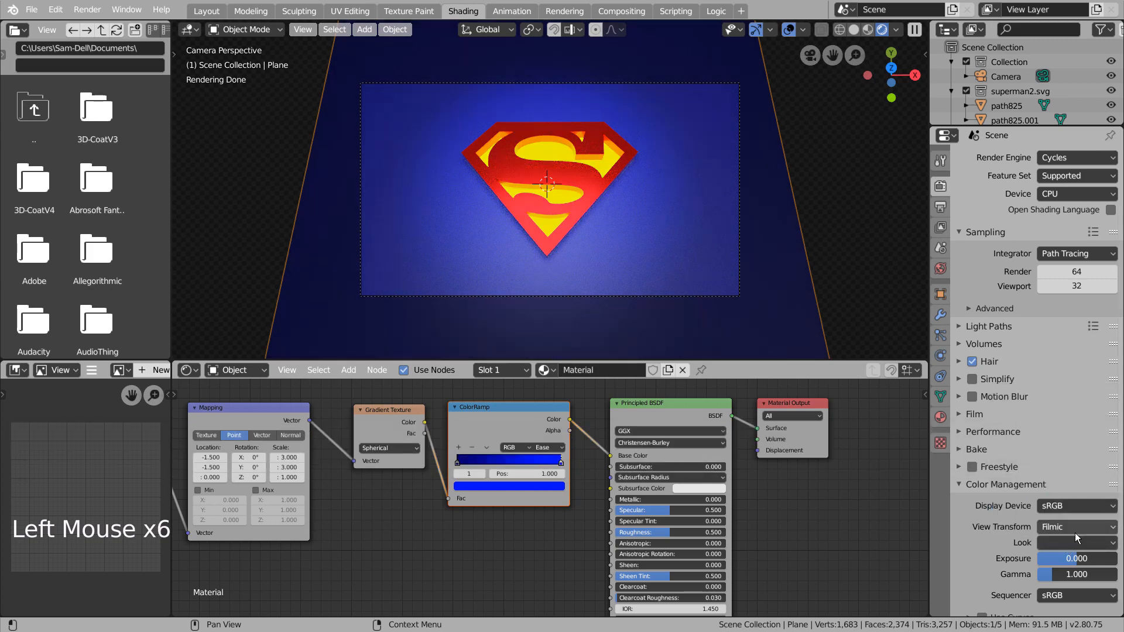
left_click(1075, 541)
left_click_drag(1075, 539, 1056, 510)
Step: Enable colour management curves and bend the combined curve downward with a point at about X 0.79, Y 0.56
scroll(1009, 554, "down", 5)
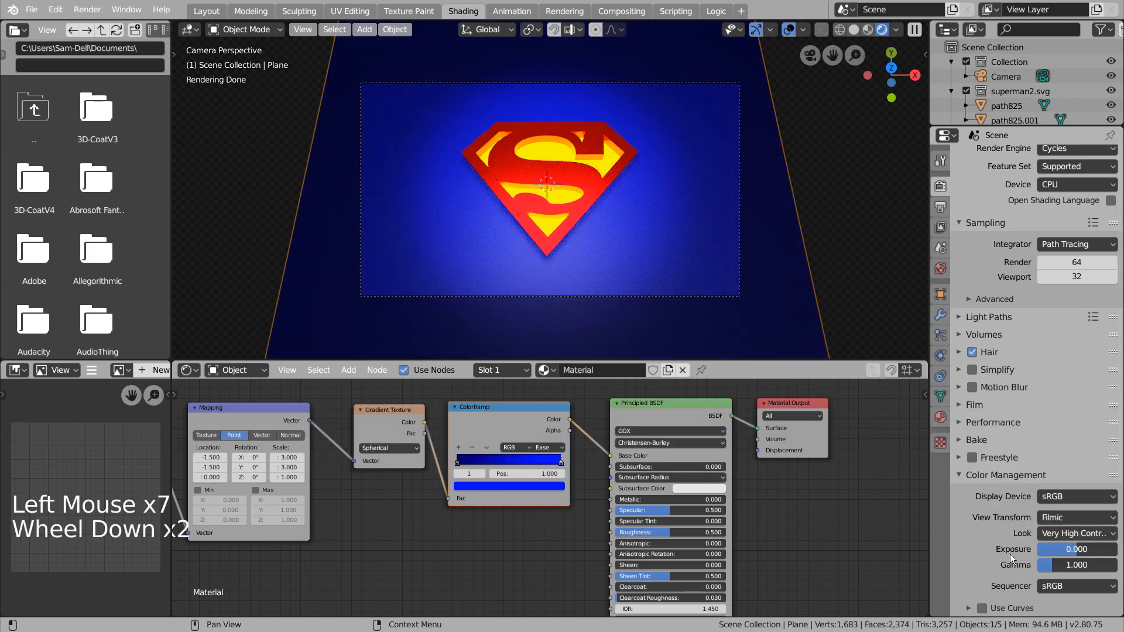
left_click(983, 609)
left_click(994, 609)
scroll(995, 591, "down", 7)
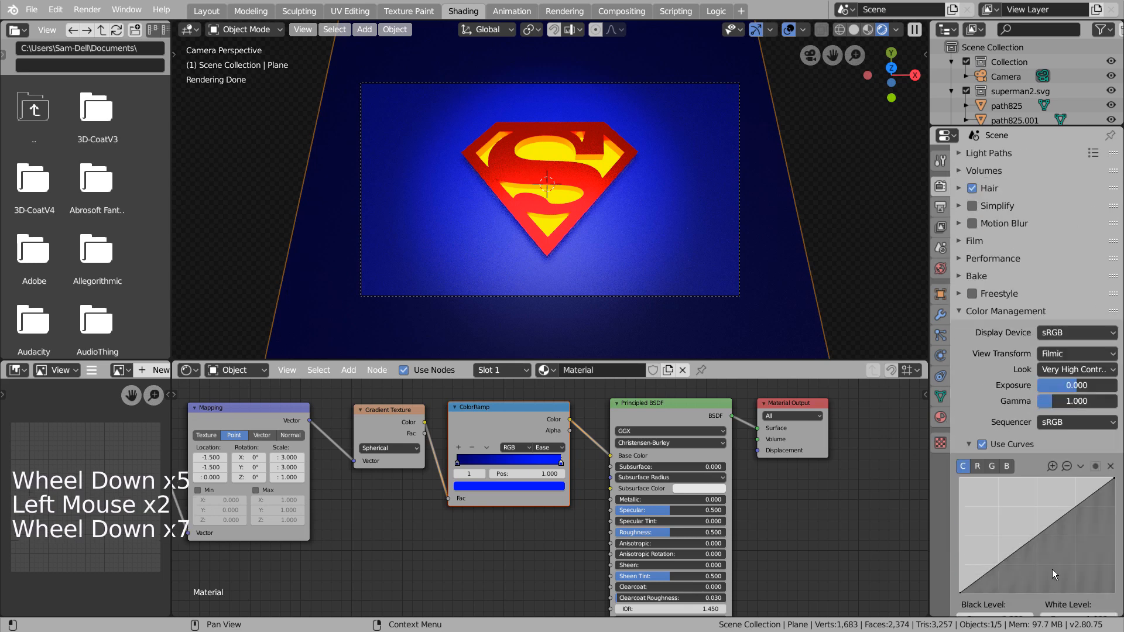
left_click(1073, 508)
left_click_drag(1073, 508, 1082, 529)
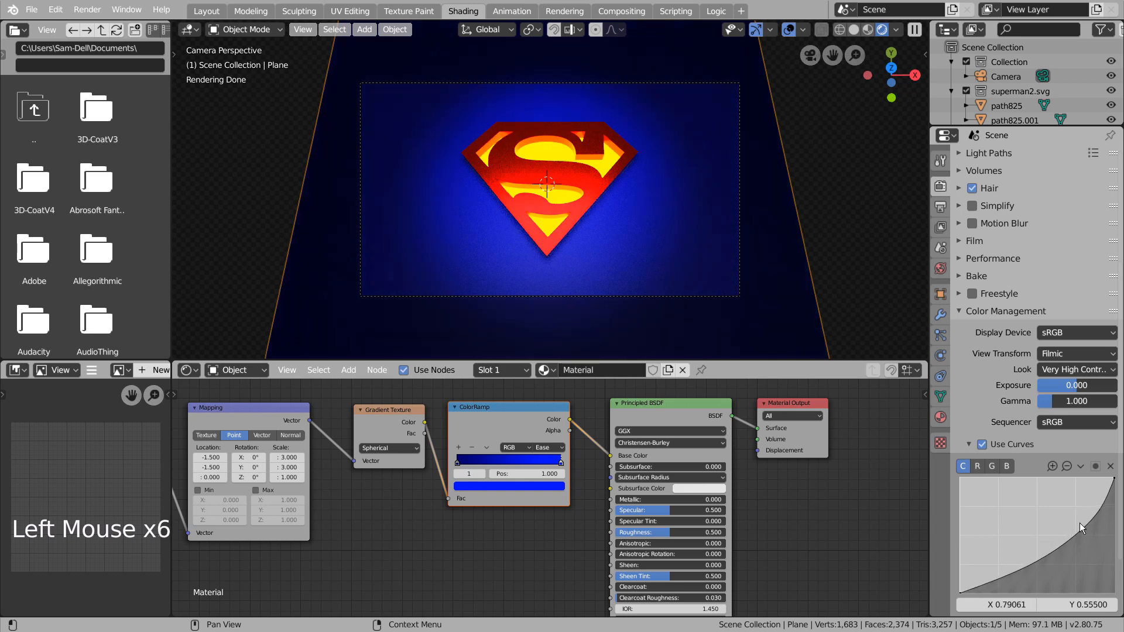
Step: Enable denoising for the view layer
left_click(941, 227)
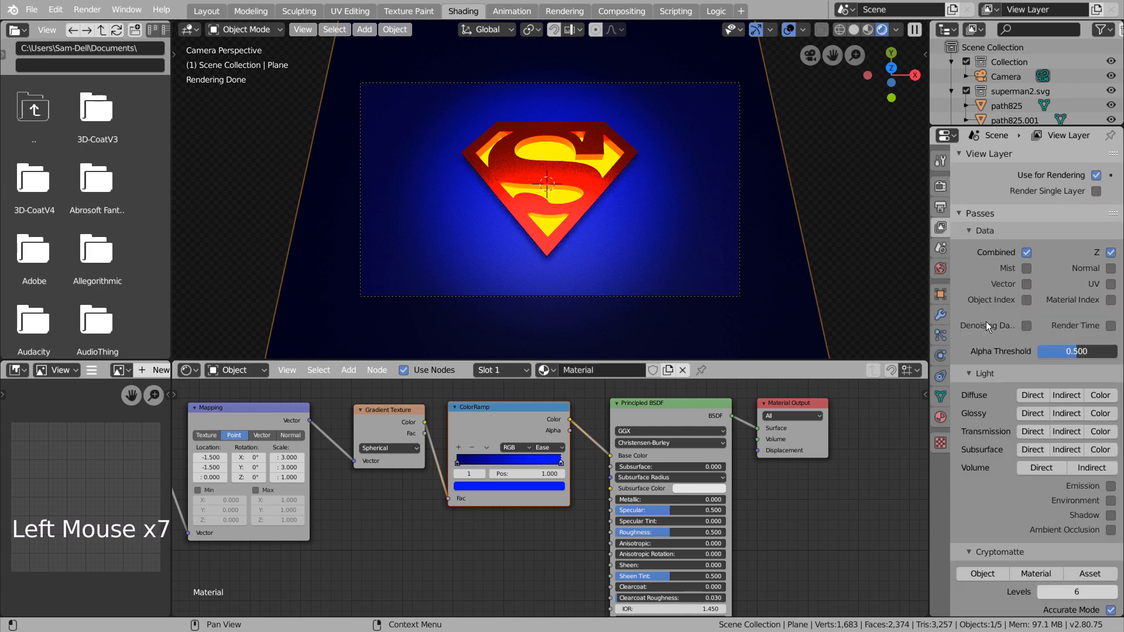
scroll(1017, 507, "down", 7)
left_click(978, 580)
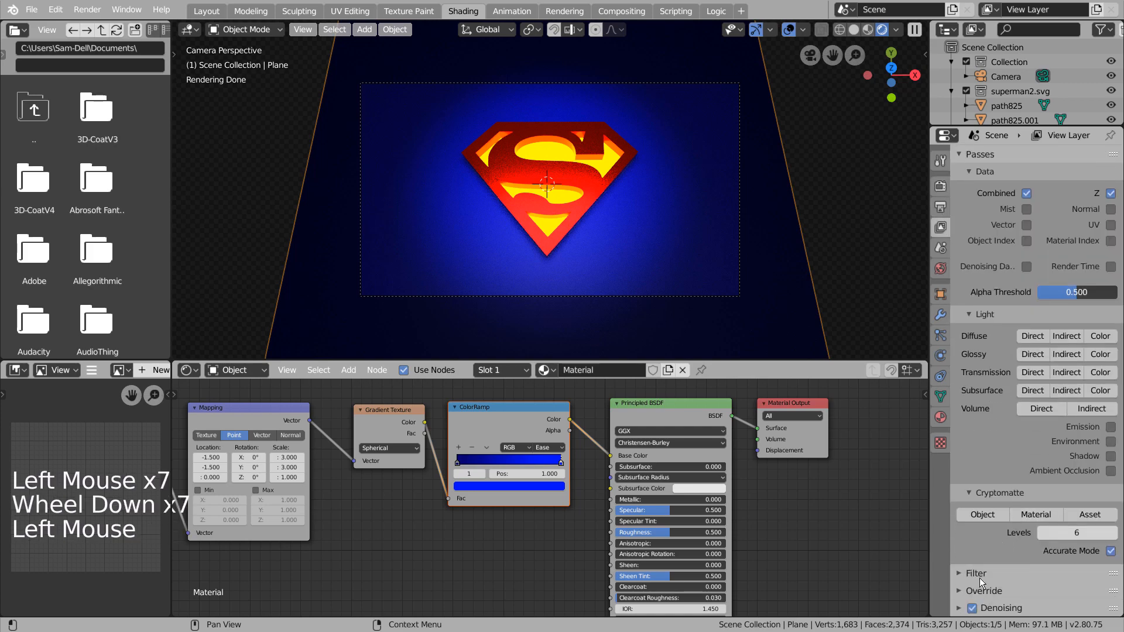
Step: Review the plane material's complete node tree in a maximised node editor, and restore the normal layout
left_click(781, 502)
key("ctrl+space")
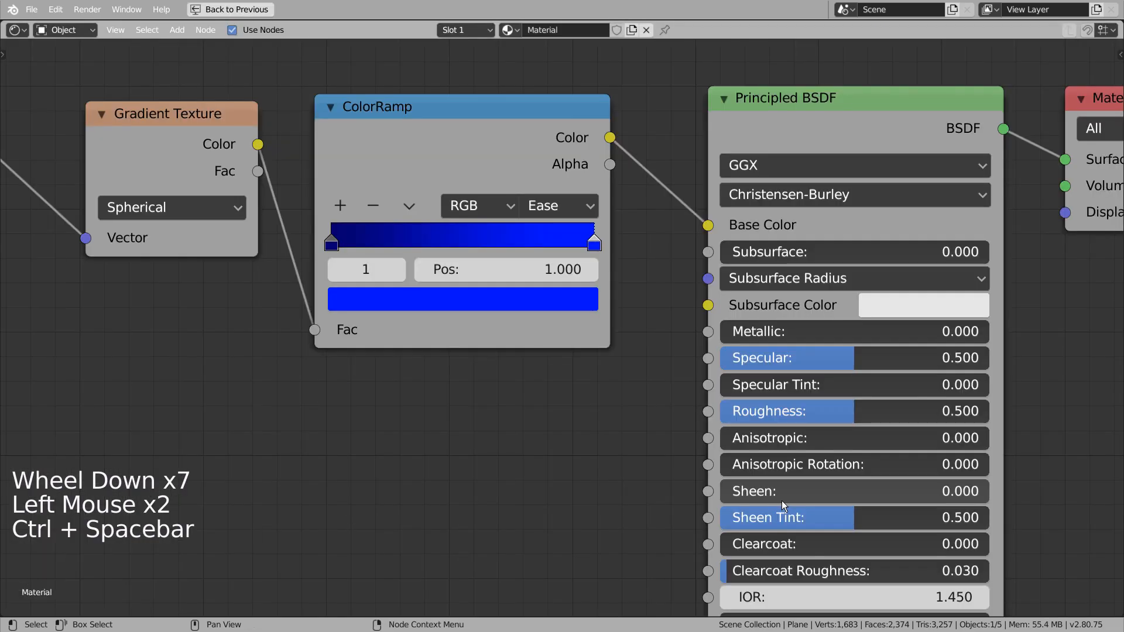
scroll(654, 430, "down", 8)
middle_click_drag(536, 447, 634, 381, "shift")
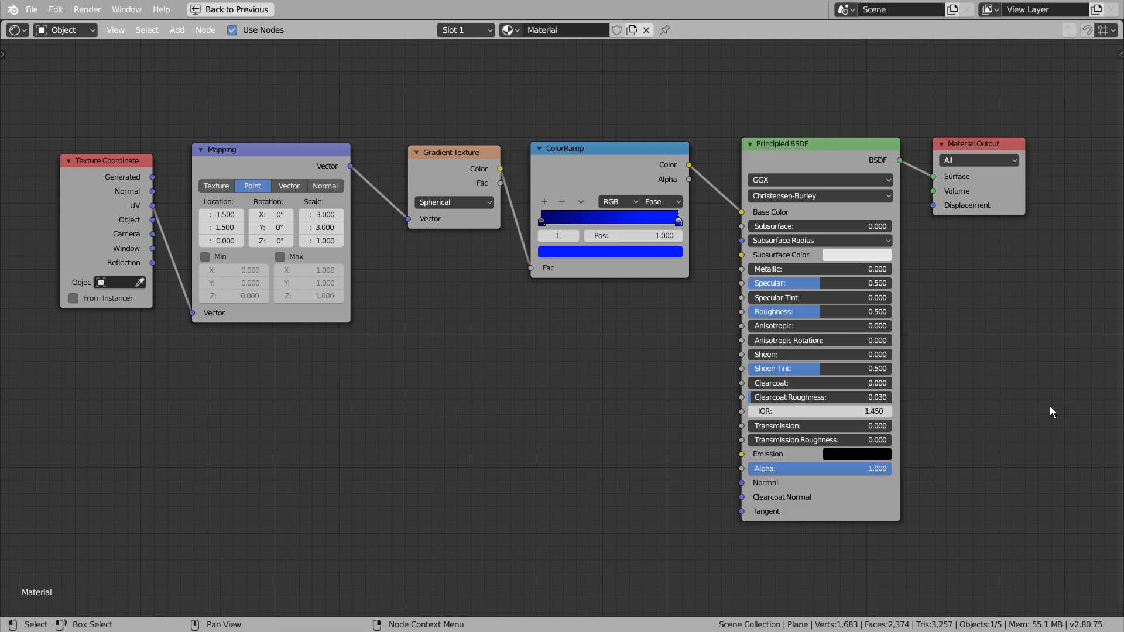
key("ctrl+space")
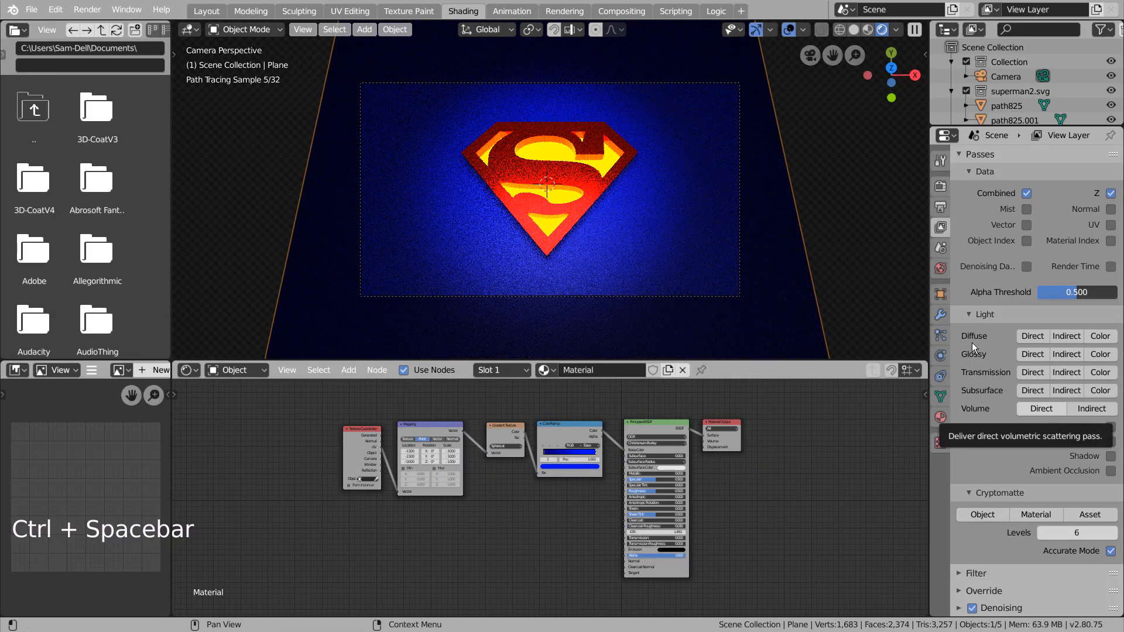
Step: Switch the viewport to solid shading, render the scene, and save the result as render.png in the superman folder
left_click(853, 29)
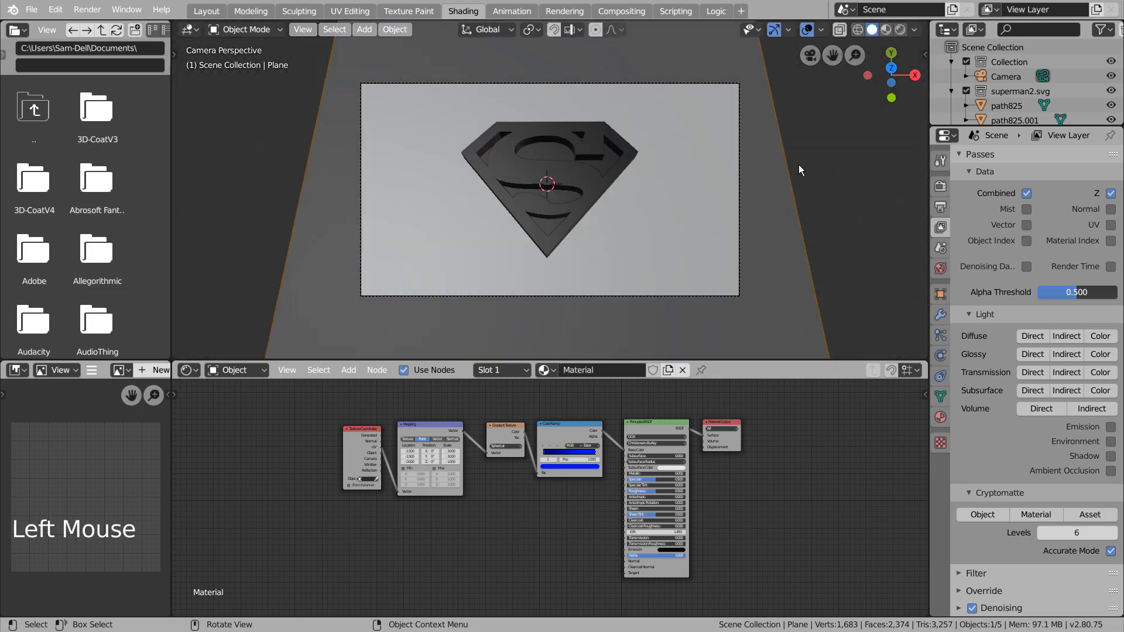
key("F12")
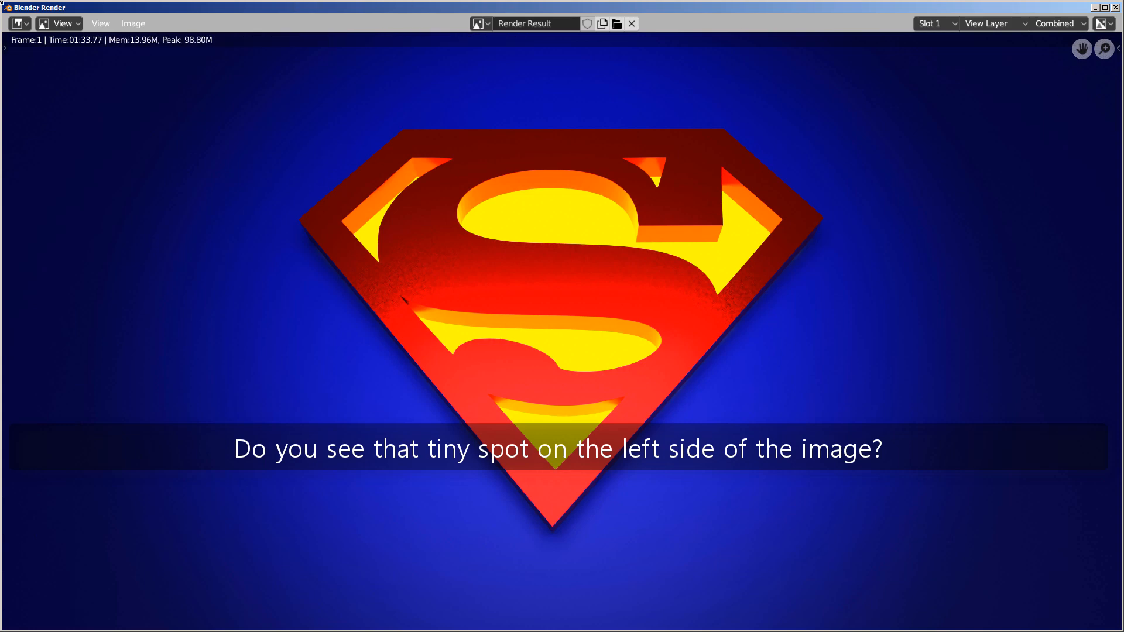
left_click(135, 22)
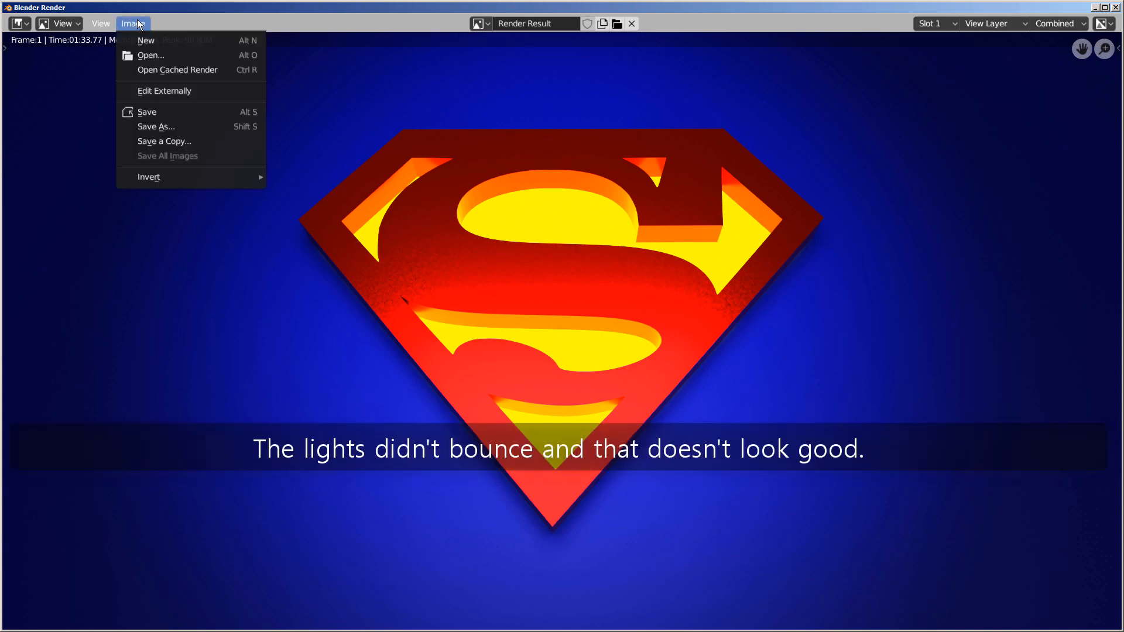
left_click(180, 128)
left_click(261, 56)
type("render.png")
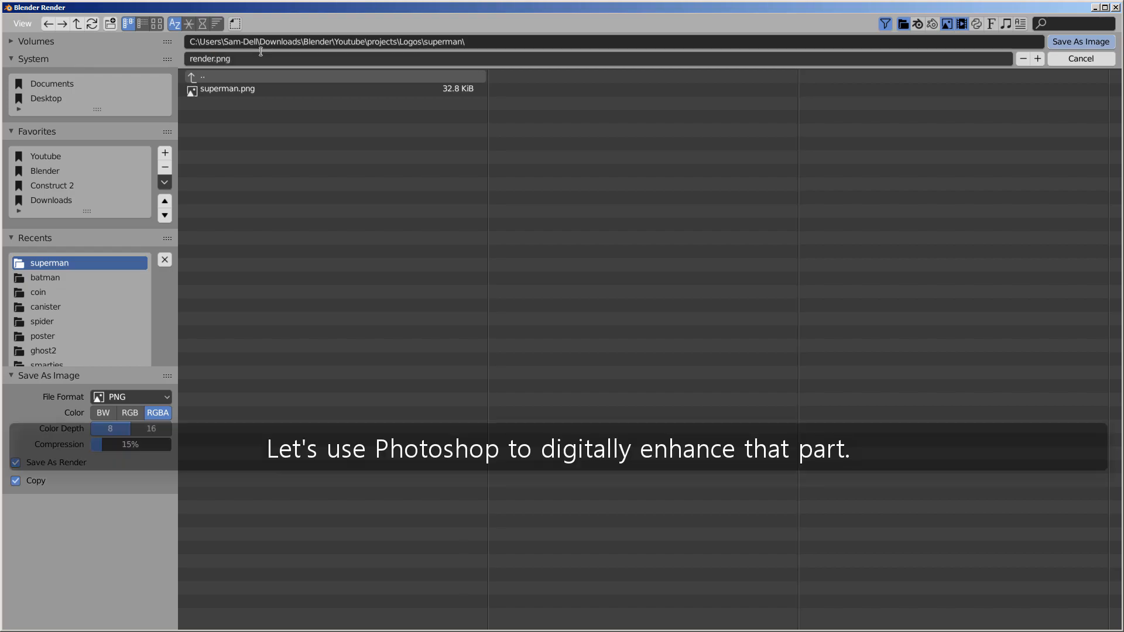
key("Return")
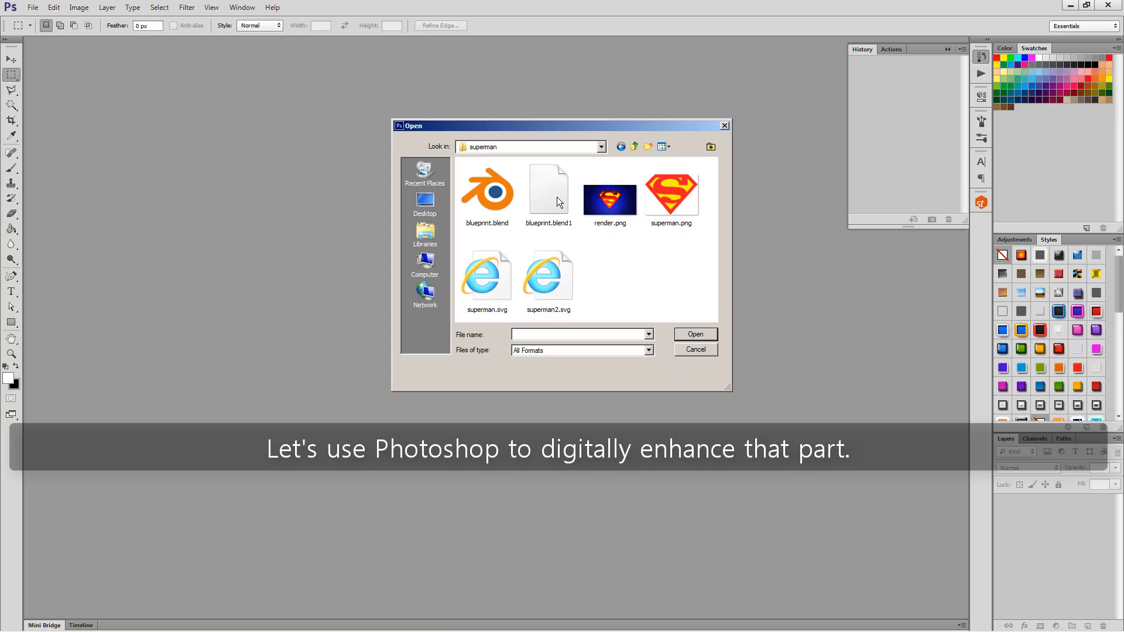
Step: In Photoshop, open render.png and cover the small dark spot on the logo's left side with the Clone Stamp, sampling the red beside it
double_click(603, 202)
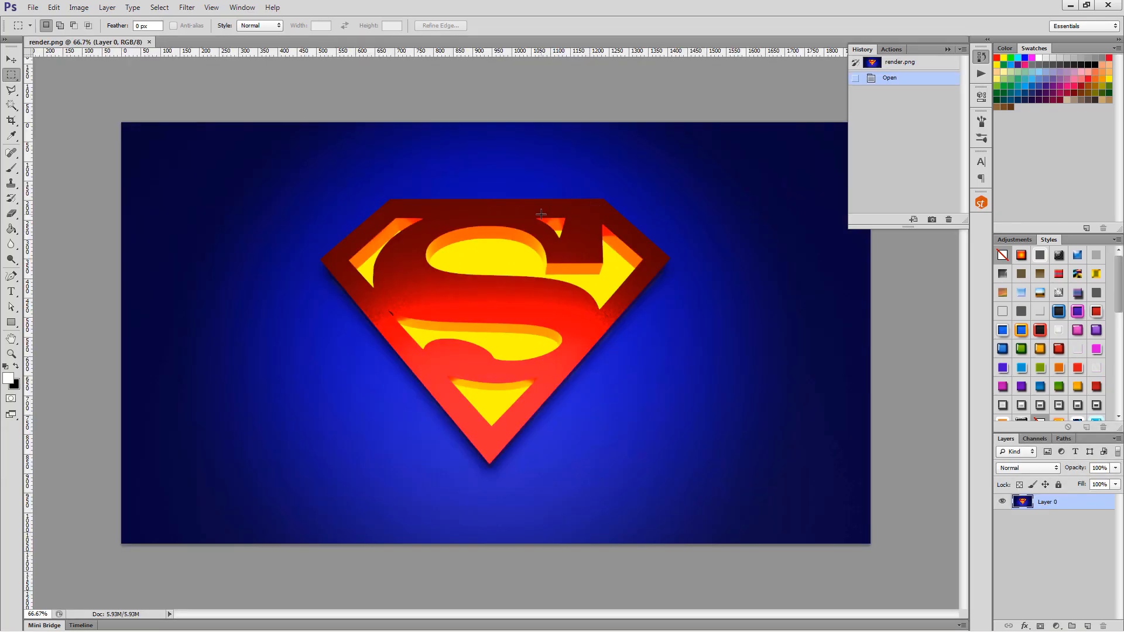
scroll(540, 215, "up", 3, "alt")
left_click_drag(346, 339, 539, 399)
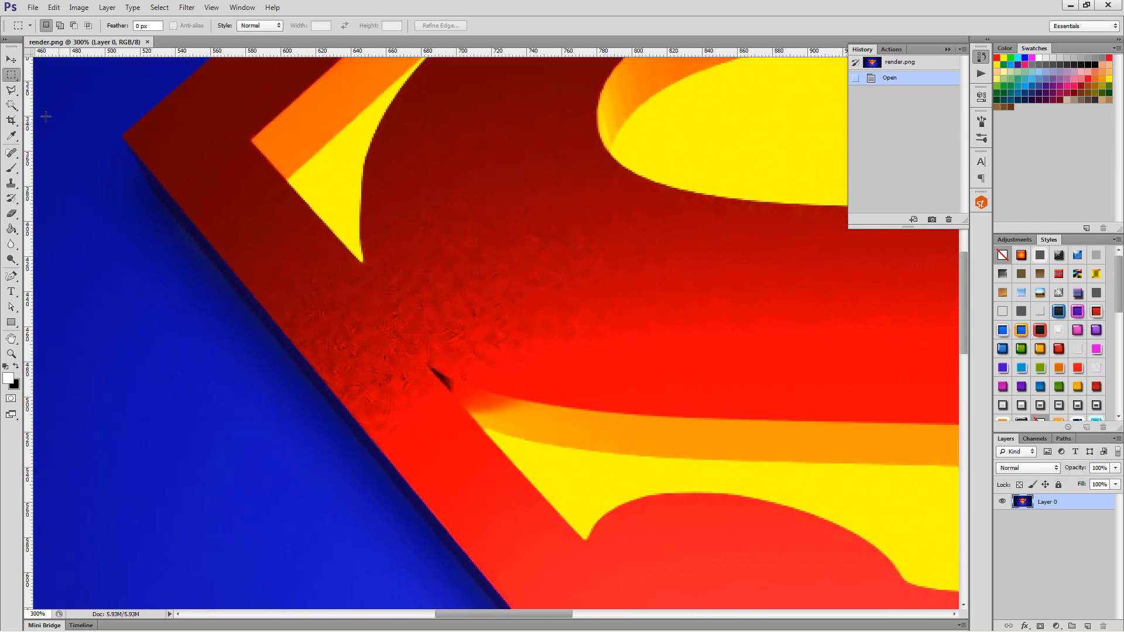
left_click(11, 183)
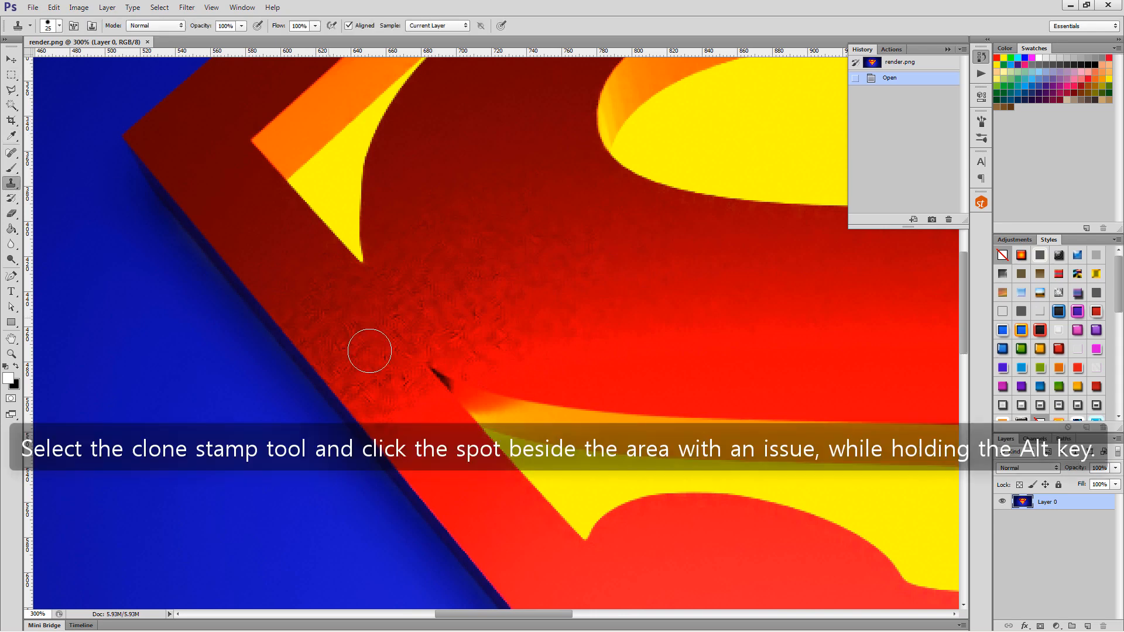
key("alt")
left_click(410, 389, "alt")
left_click(434, 376)
left_click(441, 376)
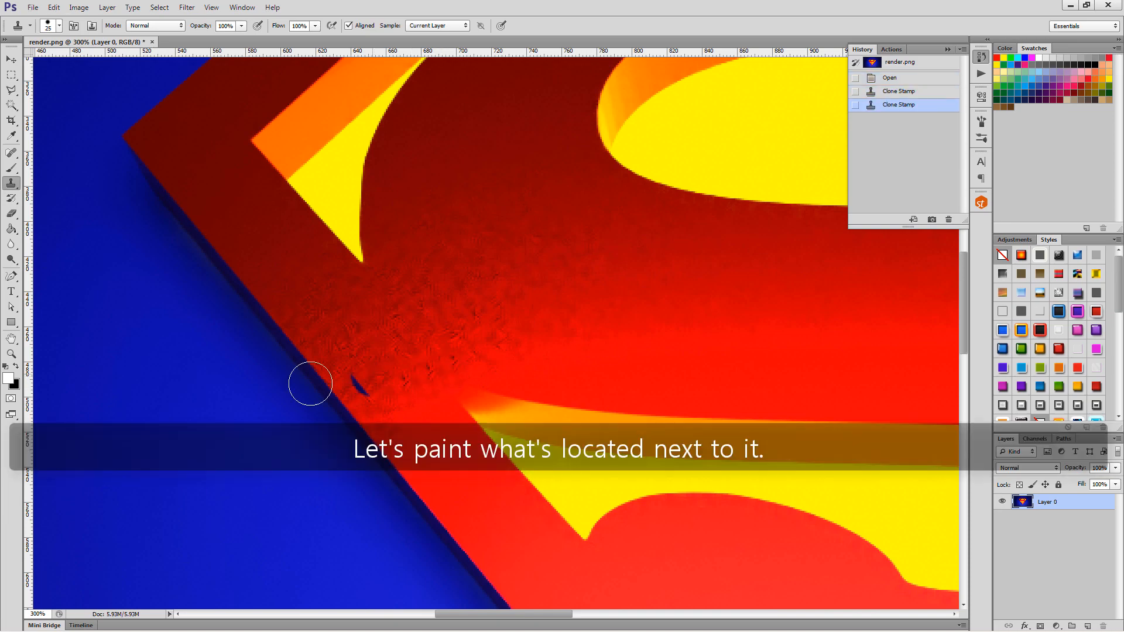
key("ctrl+minus")
key("ctrl+minus")
key("ctrl+minus")
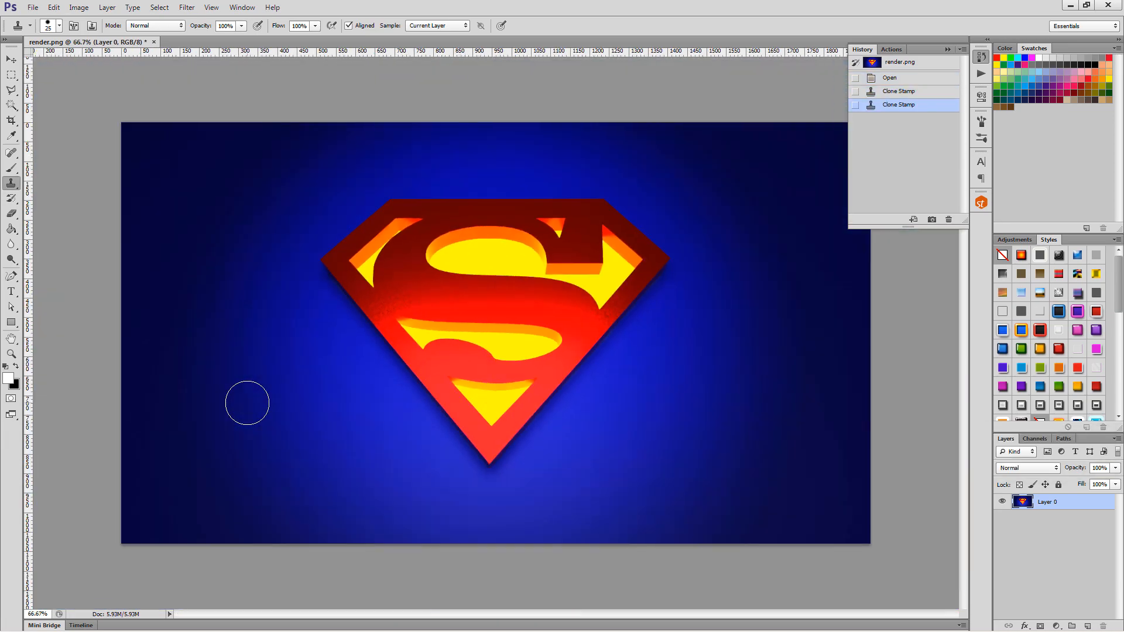